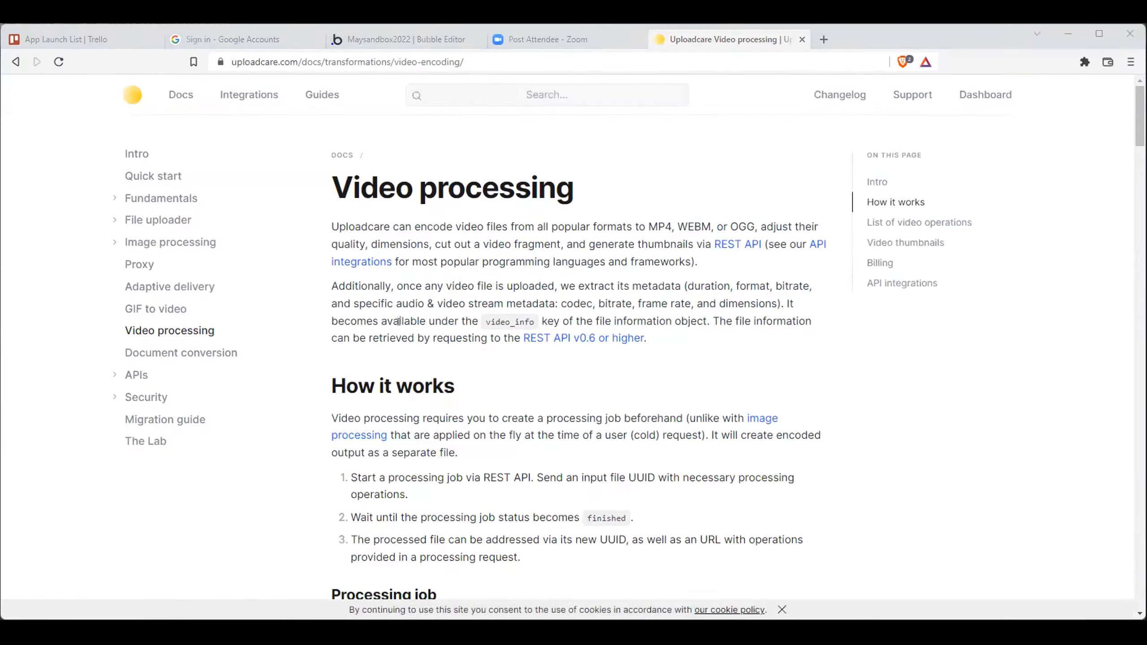
- Read how Uploadcare video processing works, including the Processing job endpoint and its example request
scroll(399, 322, down, 5)
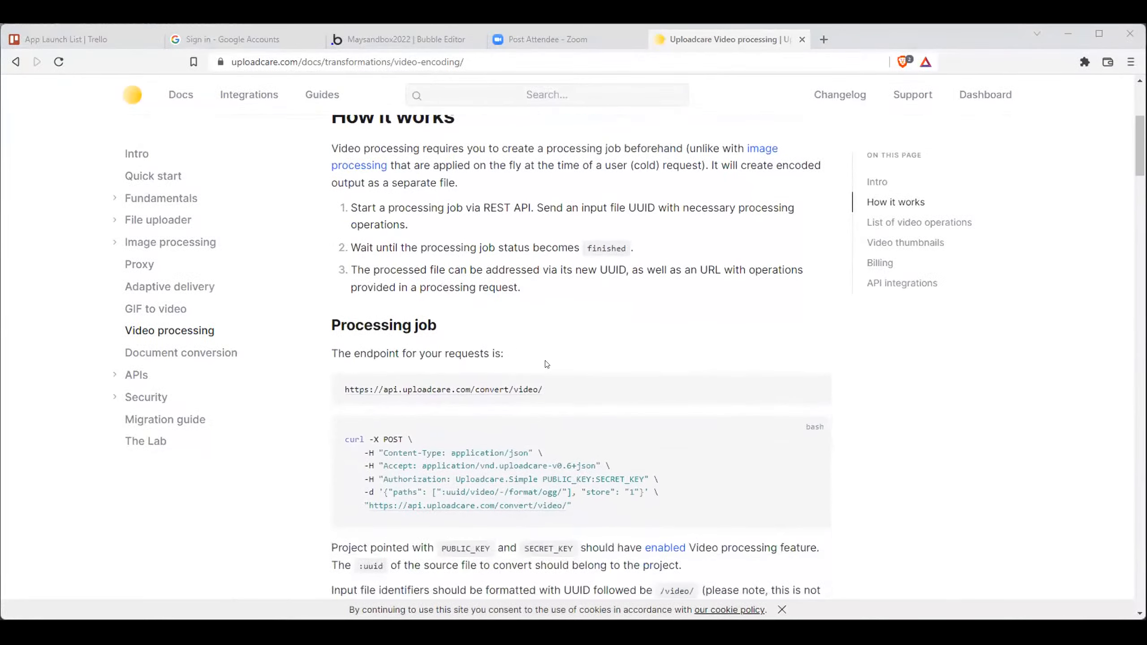
drag(543, 389, 347, 390)
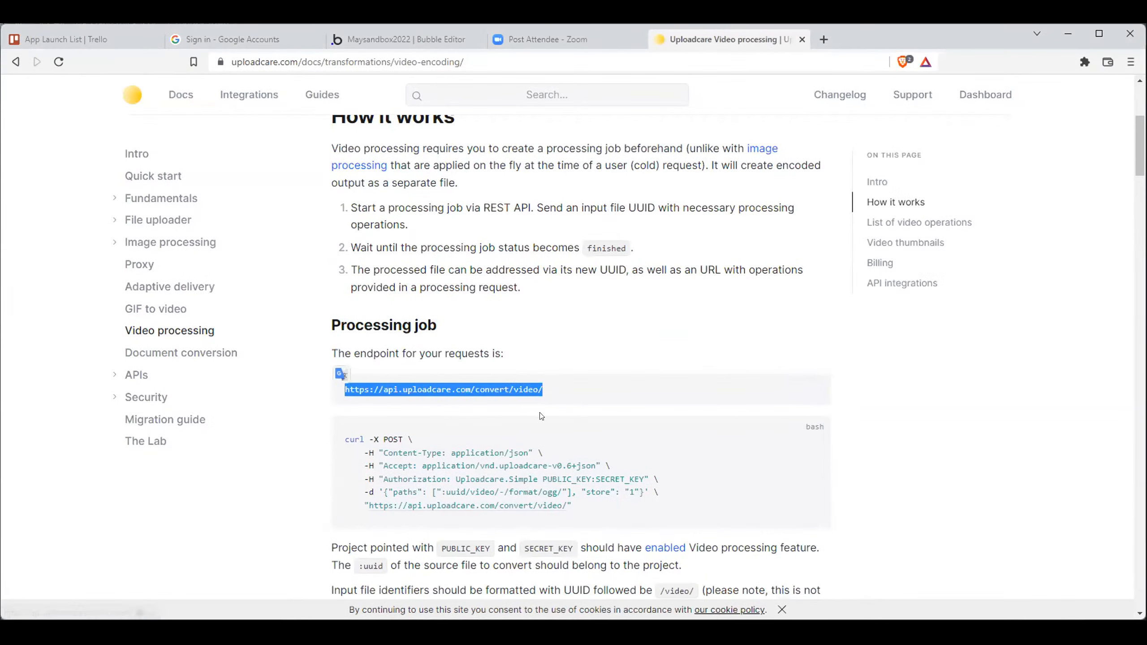
scroll(542, 416, down, 5)
scroll(543, 411, up, 3)
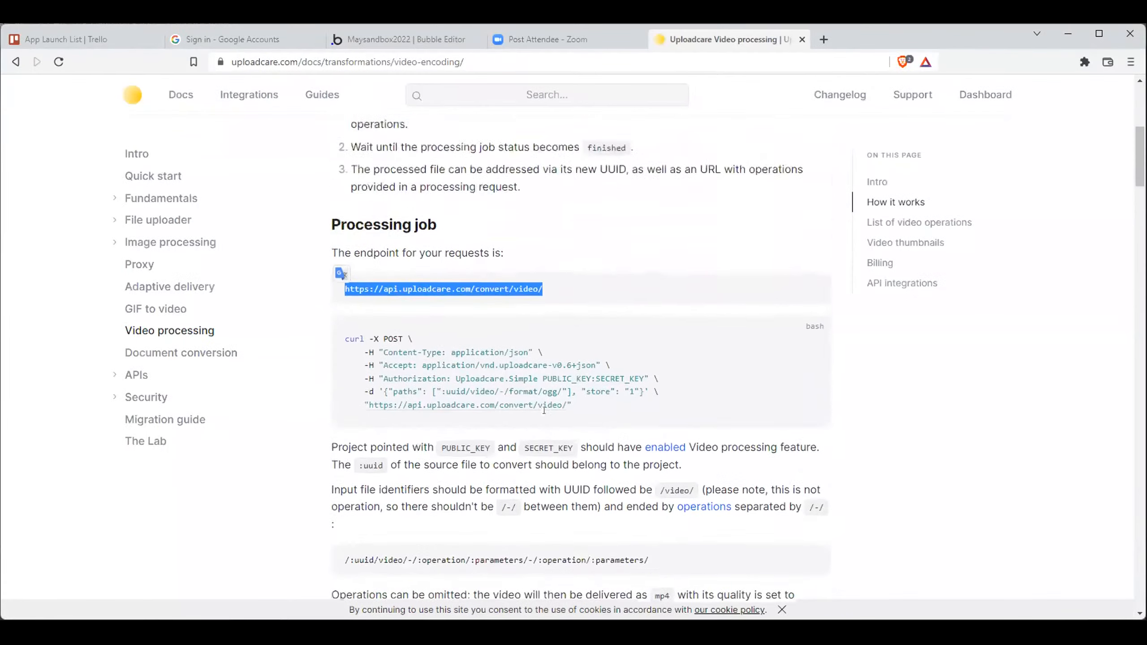
scroll(543, 411, down, 3)
scroll(542, 411, up, 8)
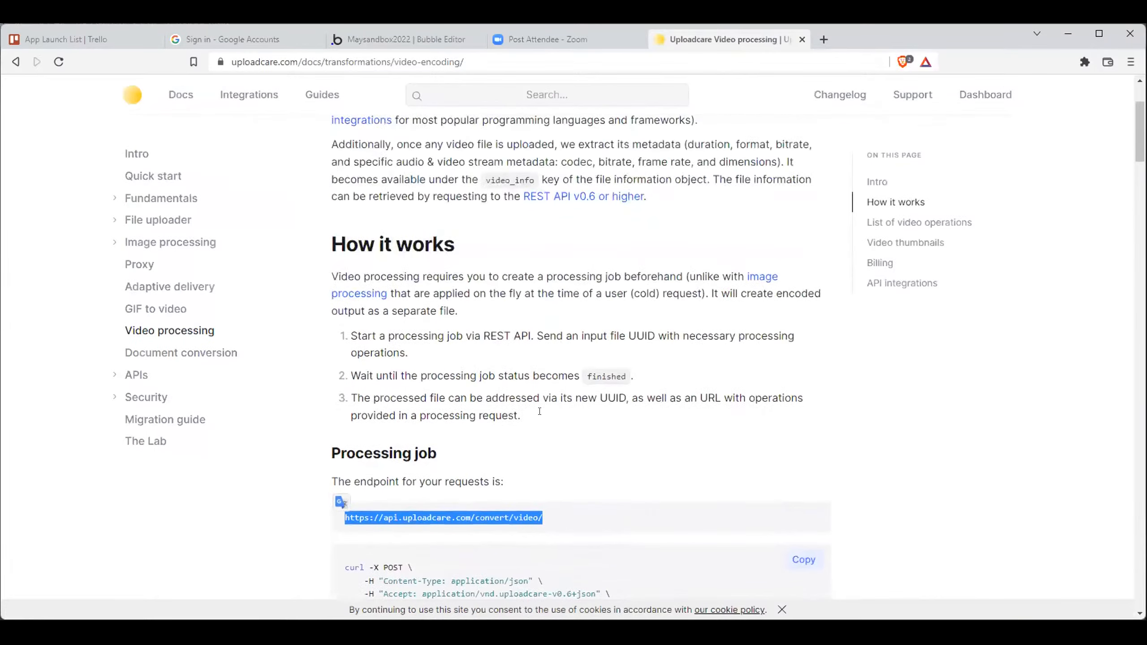
scroll(541, 412, up, 3)
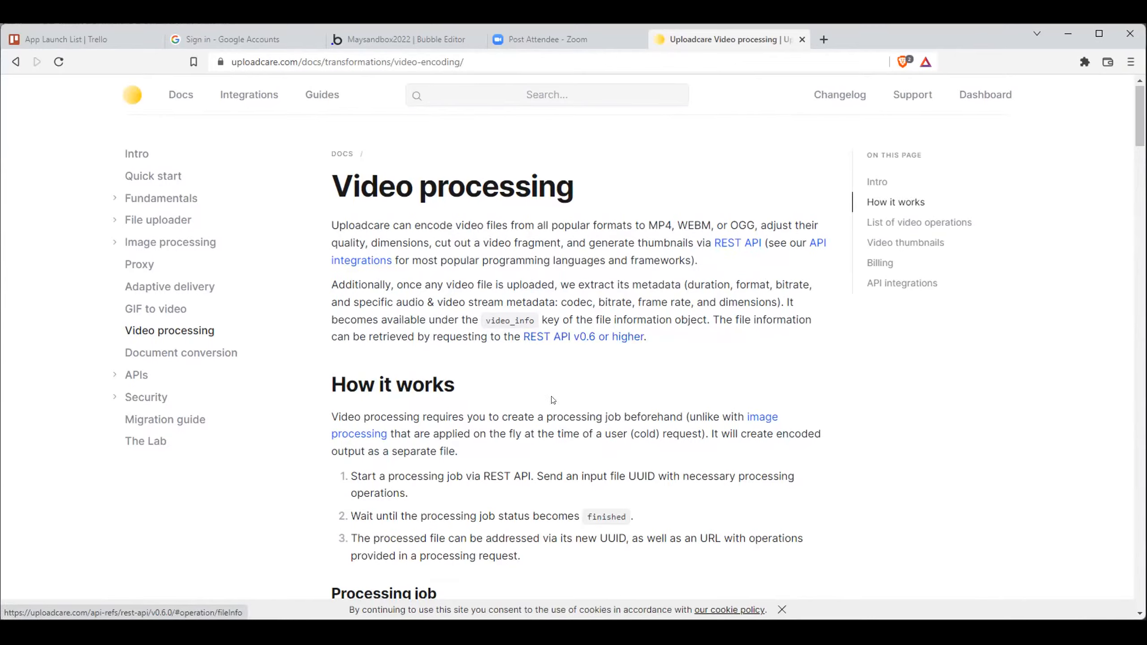
scroll(546, 397, down, 3)
scroll(545, 397, down, 7)
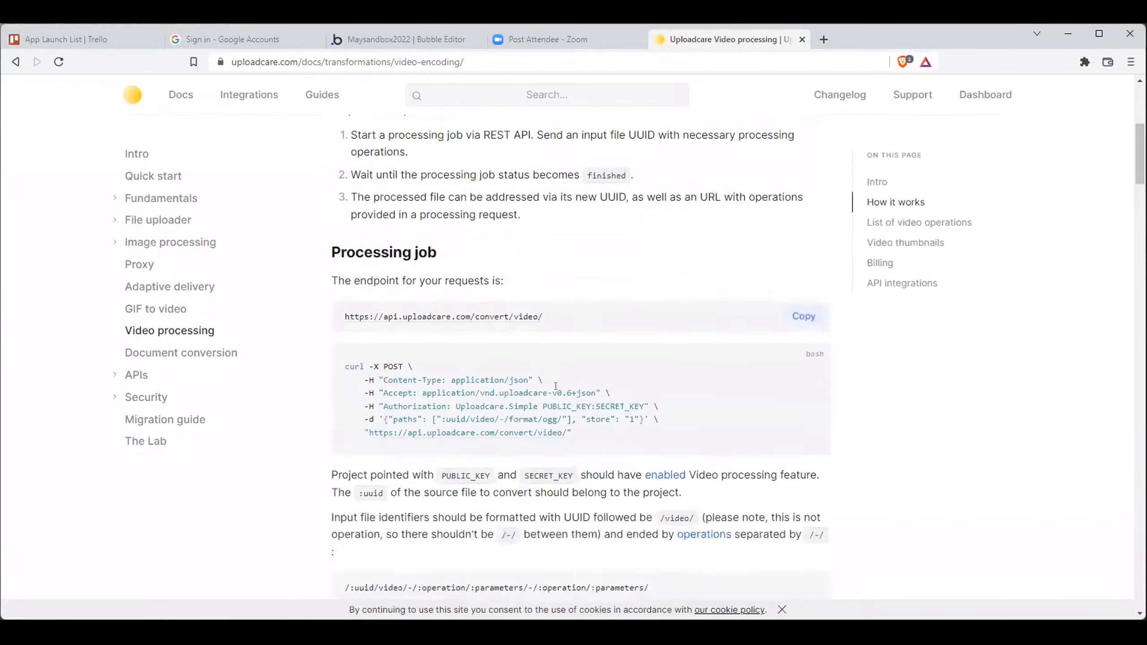
- Review the job status and result sections and the list of video operations, from size, quality and format to cutting
scroll(610, 427, down, 7)
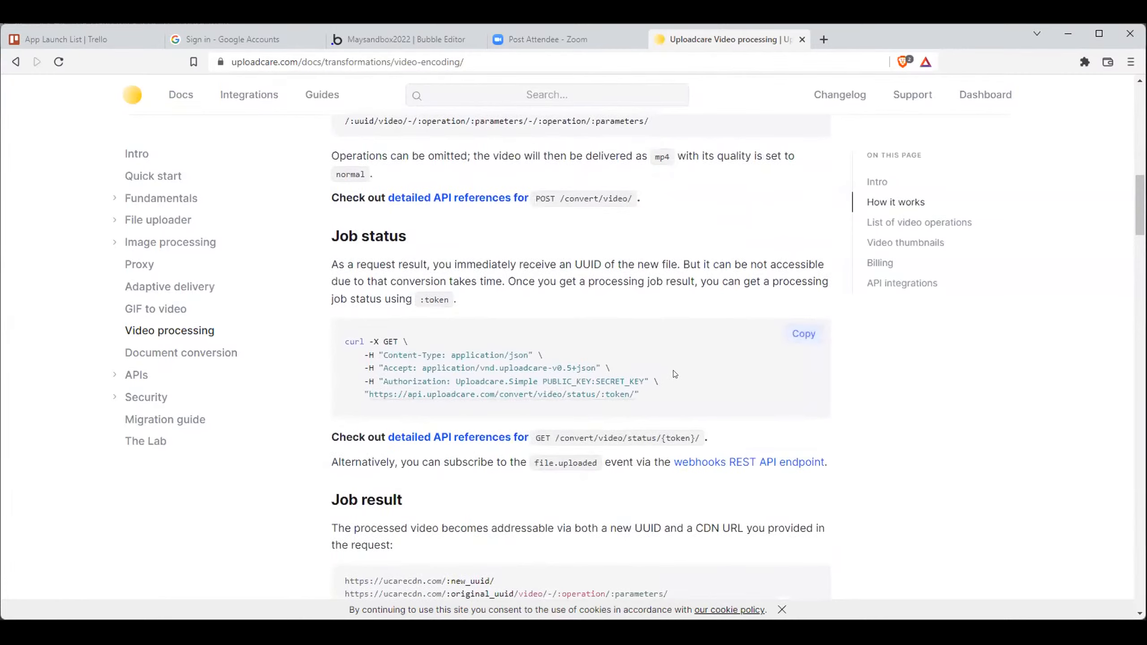
scroll(676, 372, down, 4)
scroll(676, 372, down, 7)
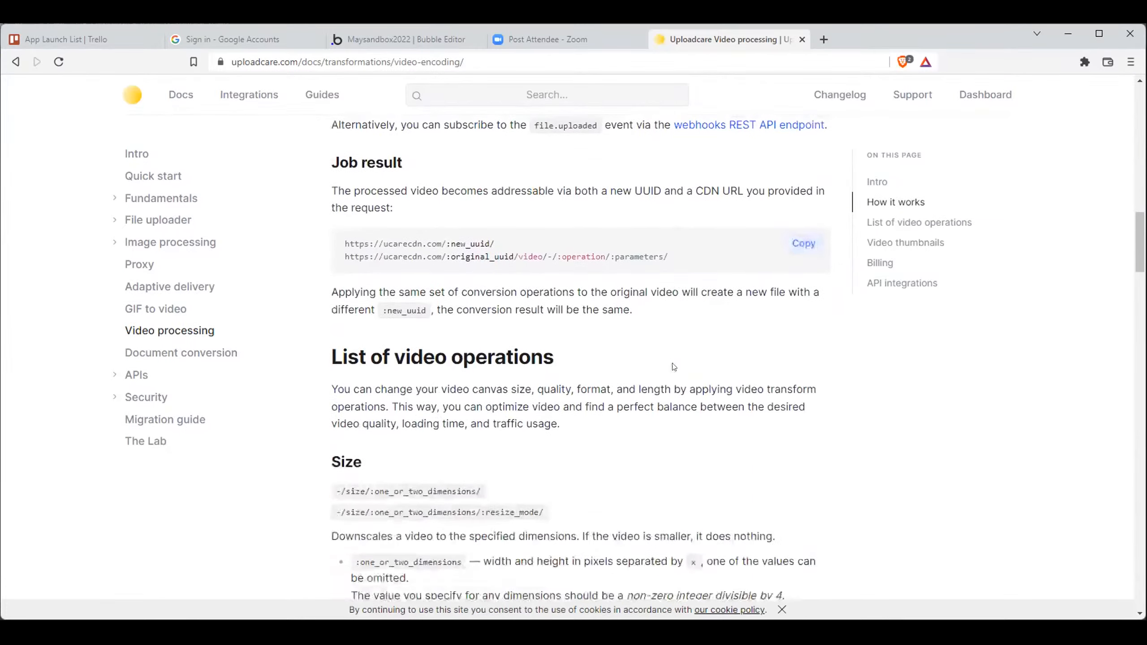
scroll(674, 370, down, 4)
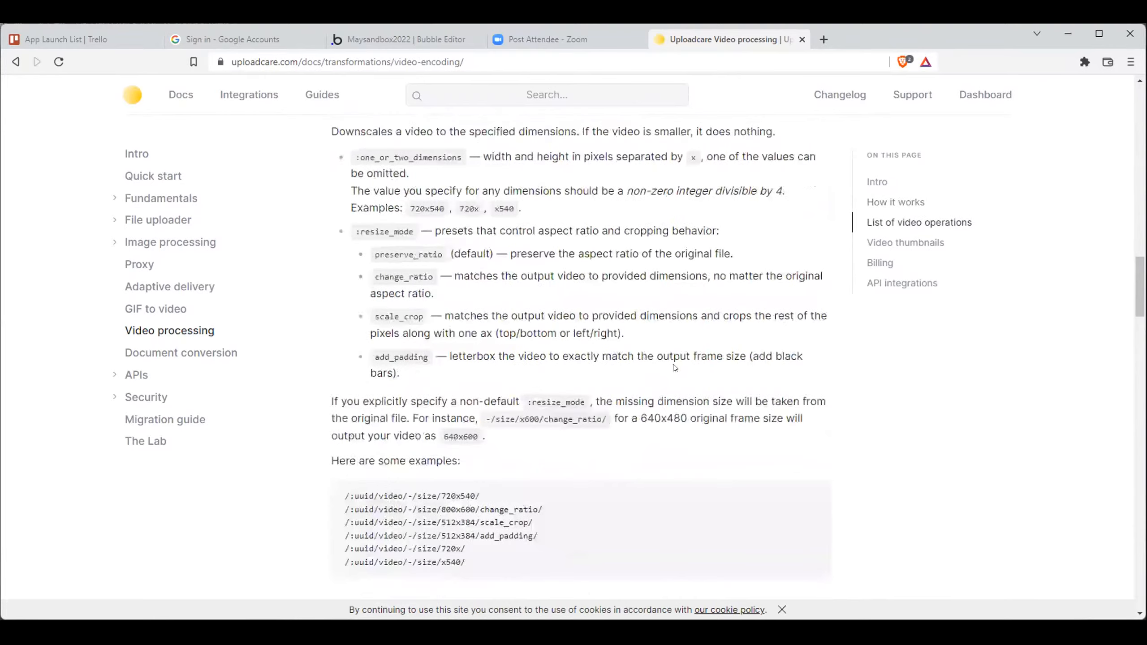
scroll(674, 372, down, 14)
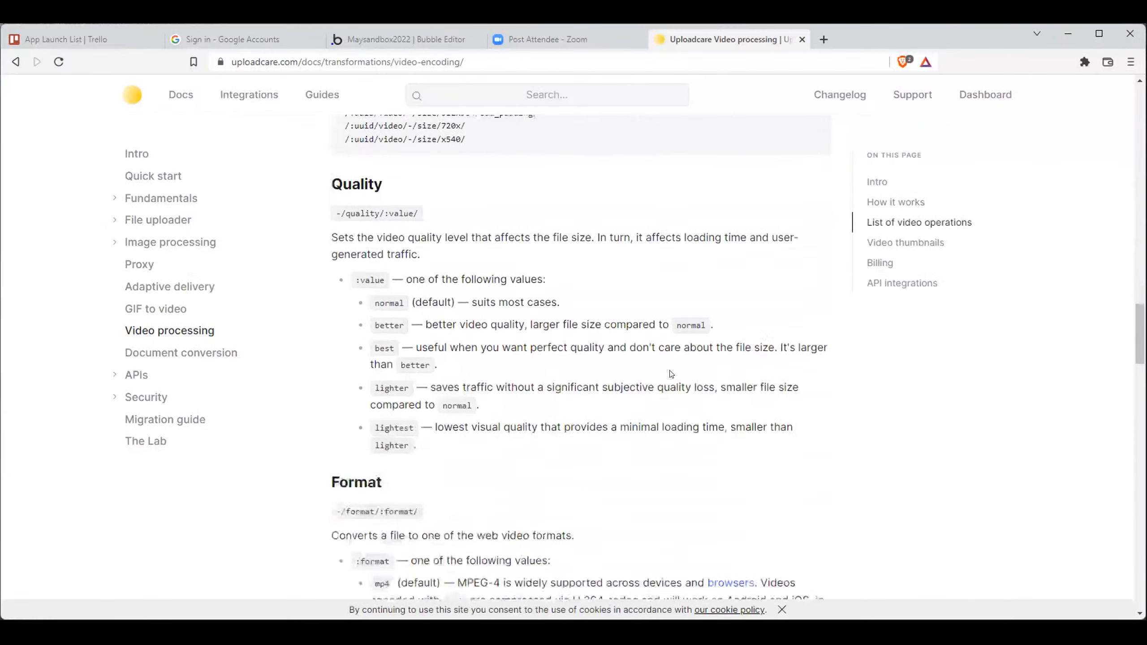
scroll(671, 372, down, 14)
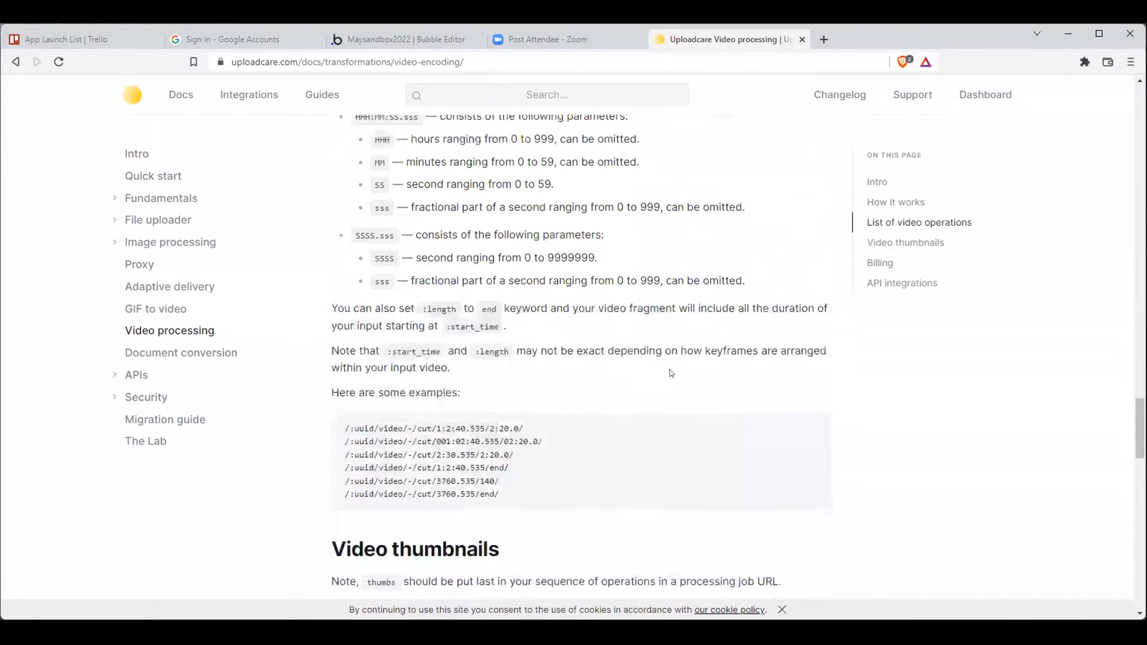
- Examine the video thumbnails and billing sections of the Video processing page, then return to its beginning
scroll(671, 373, down, 3)
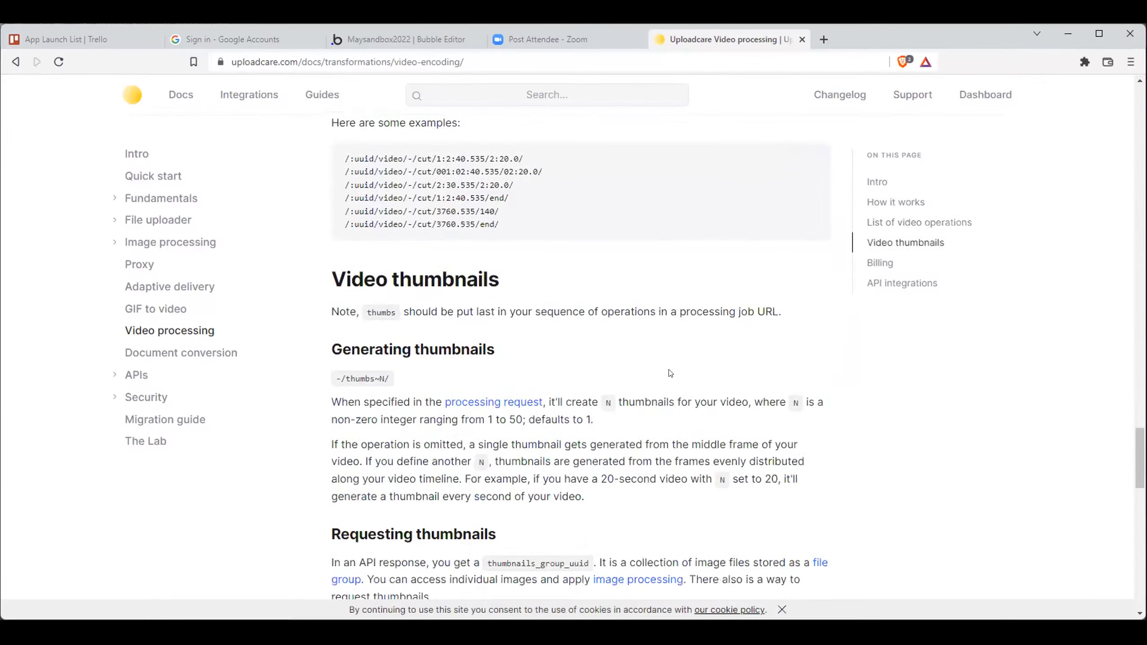
scroll(670, 373, down, 1)
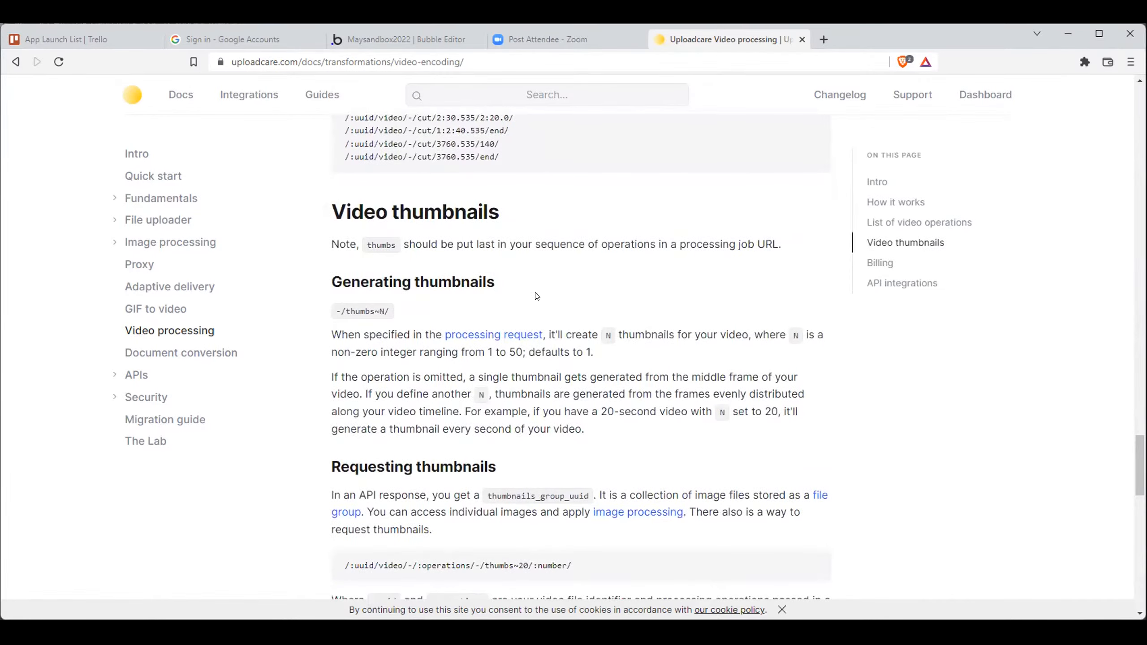
scroll(537, 296, down, 5)
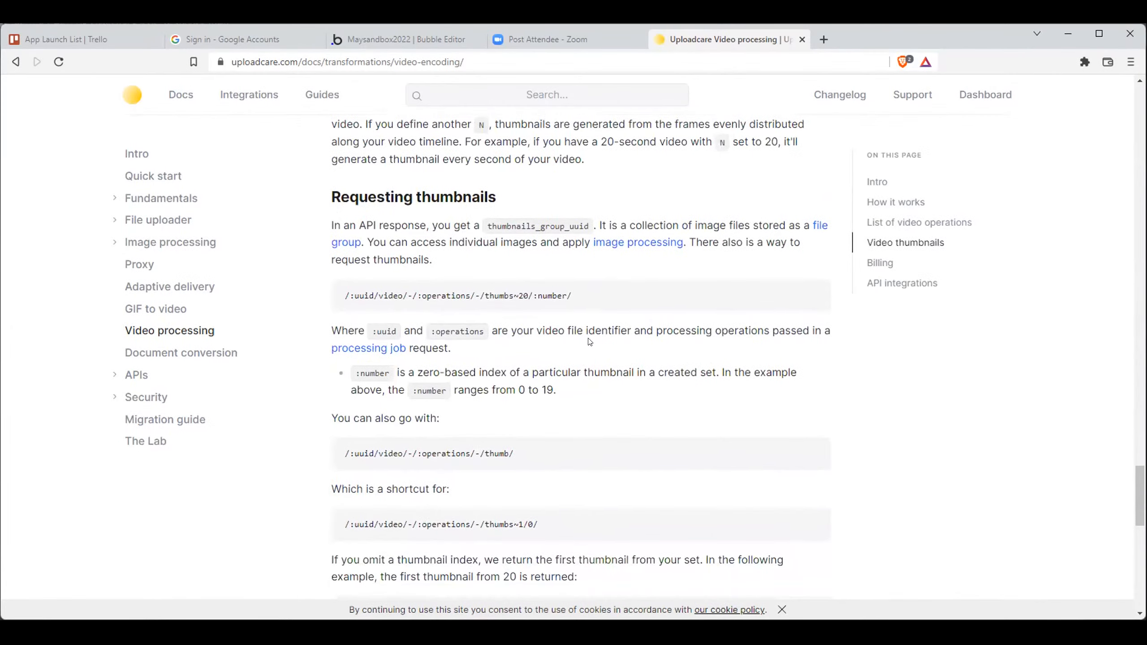
scroll(590, 342, down, 9)
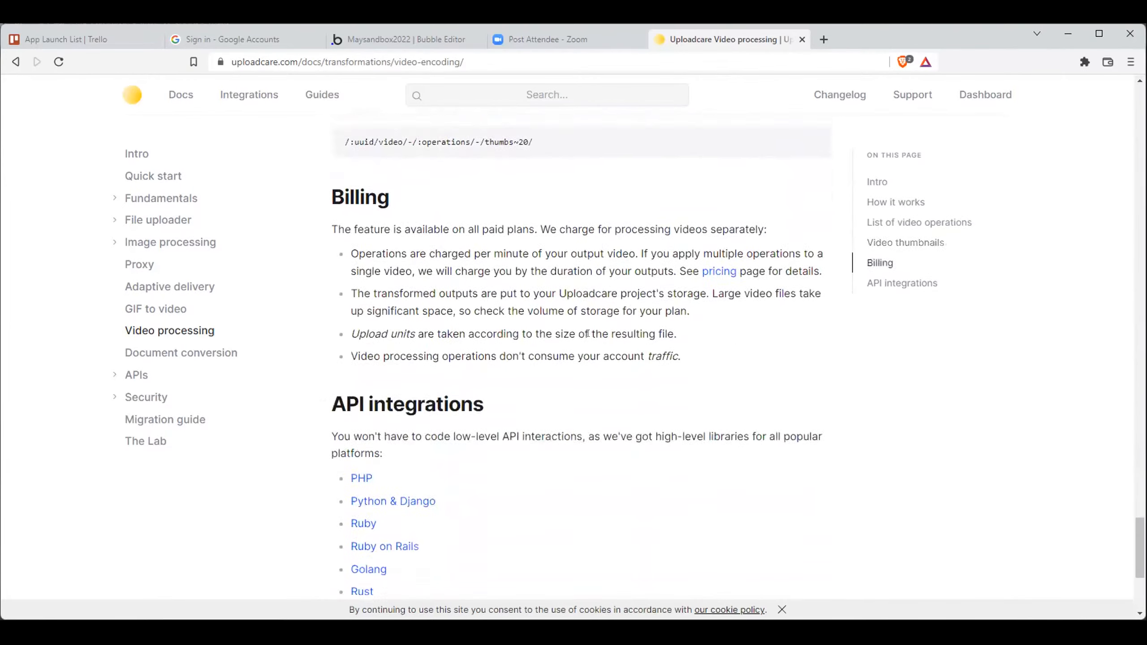
scroll(587, 336, down, 5)
scroll(592, 334, up, 6)
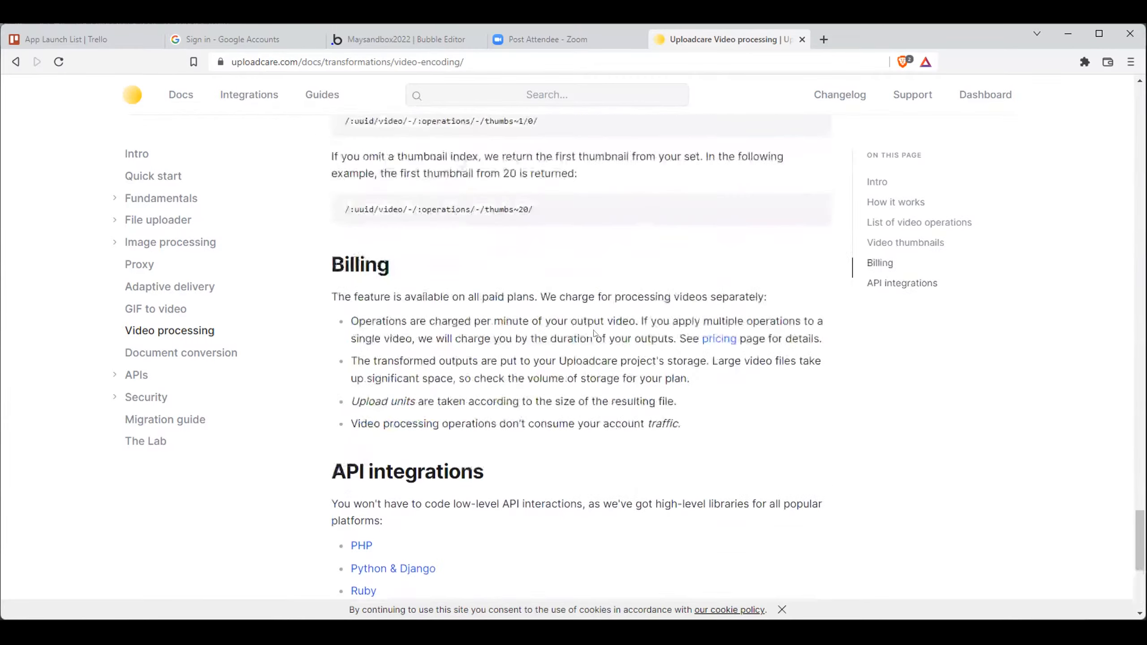
scroll(594, 333, up, 20)
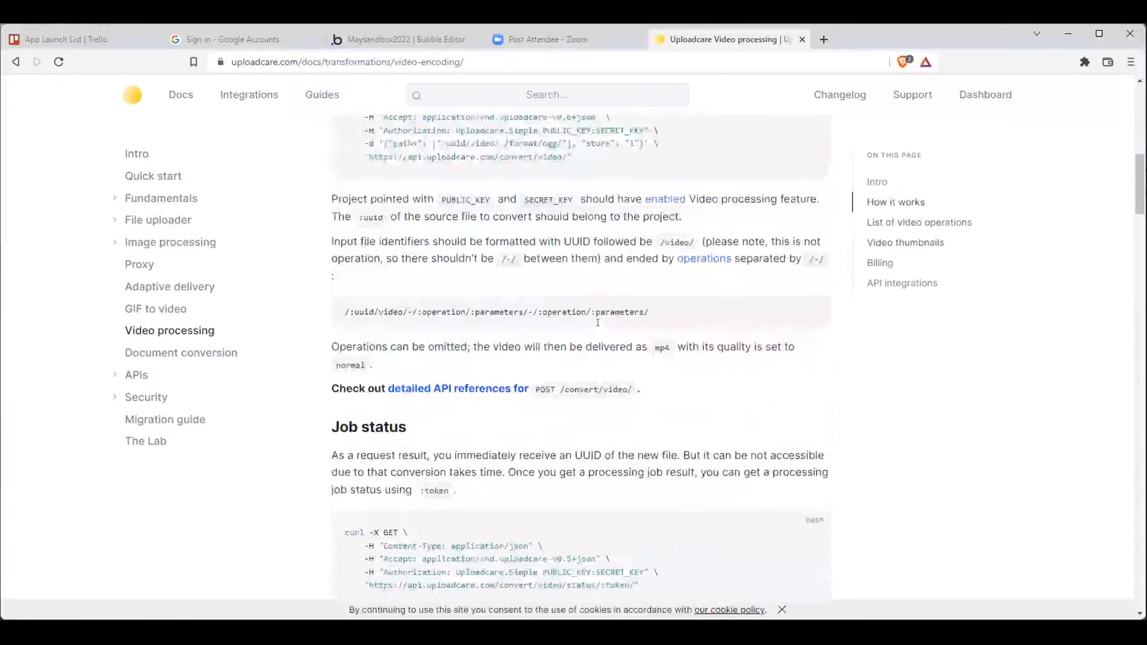
scroll(597, 323, up, 10)
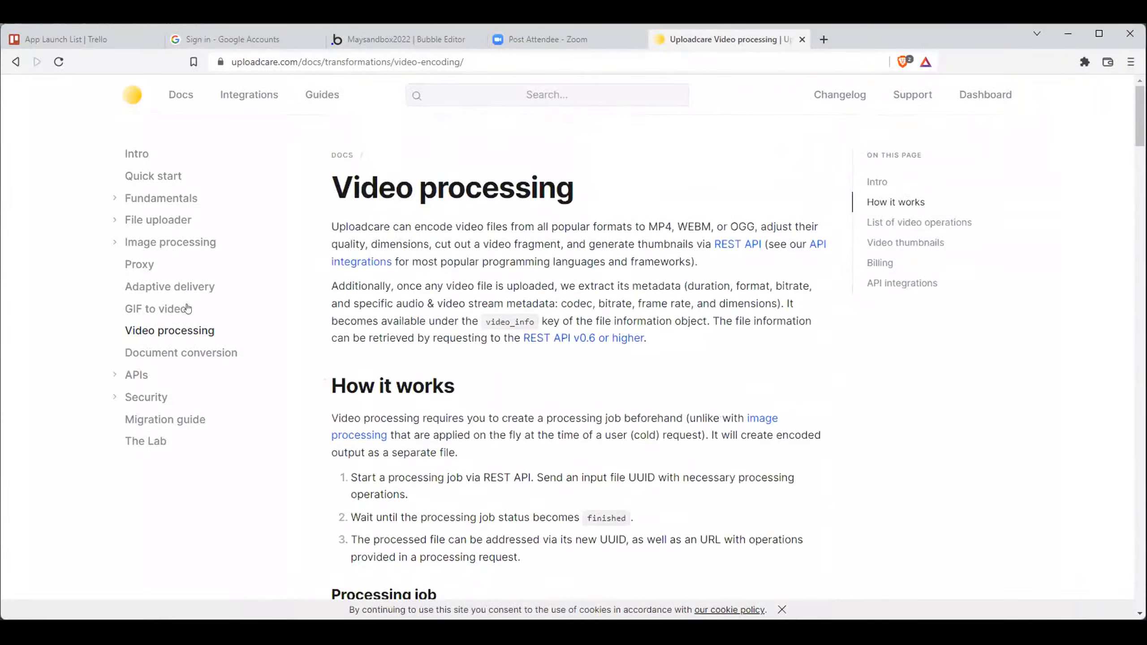
- Look through the APIs and File uploader documentation topics and open the Widget options page
click(115, 375)
click(114, 374)
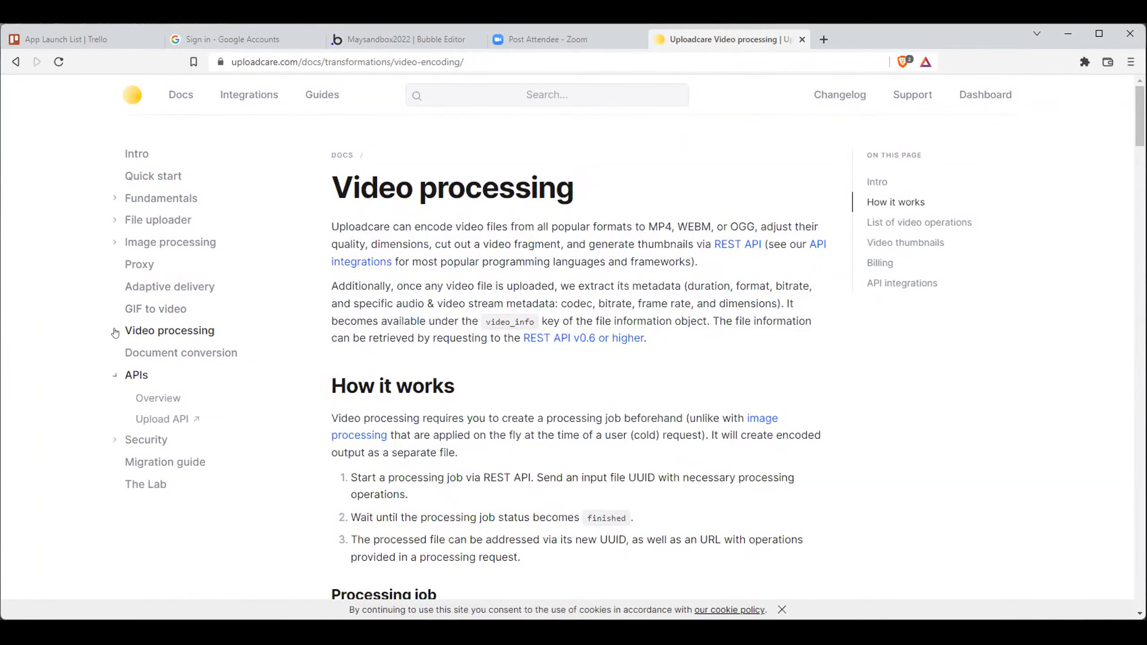
click(115, 220)
click(126, 286)
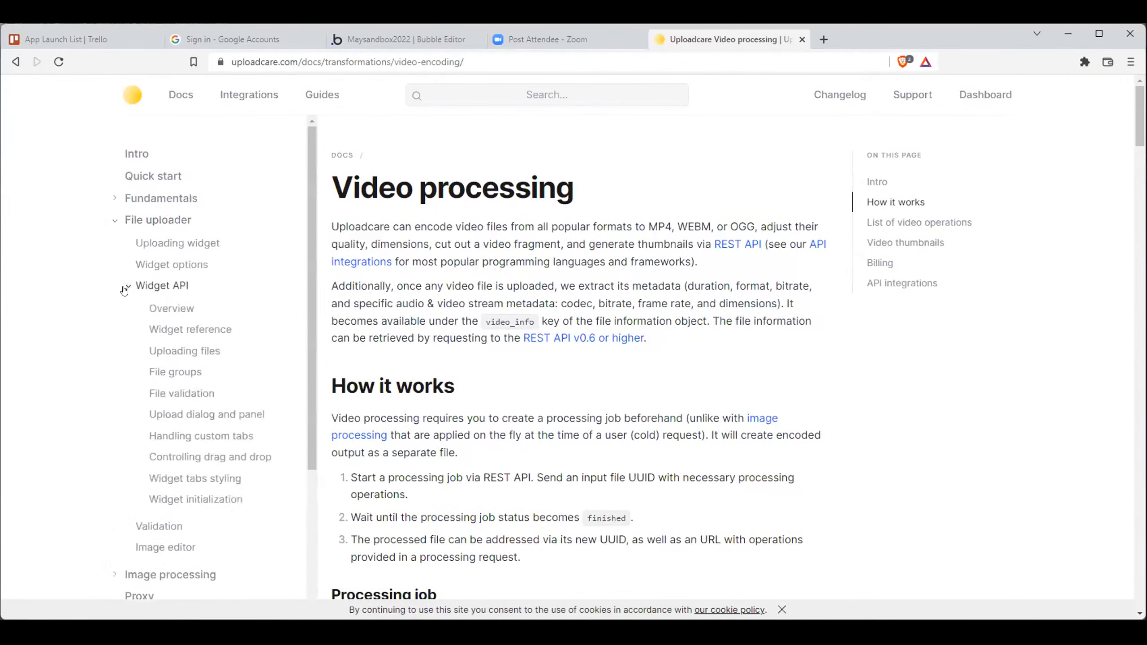
click(125, 288)
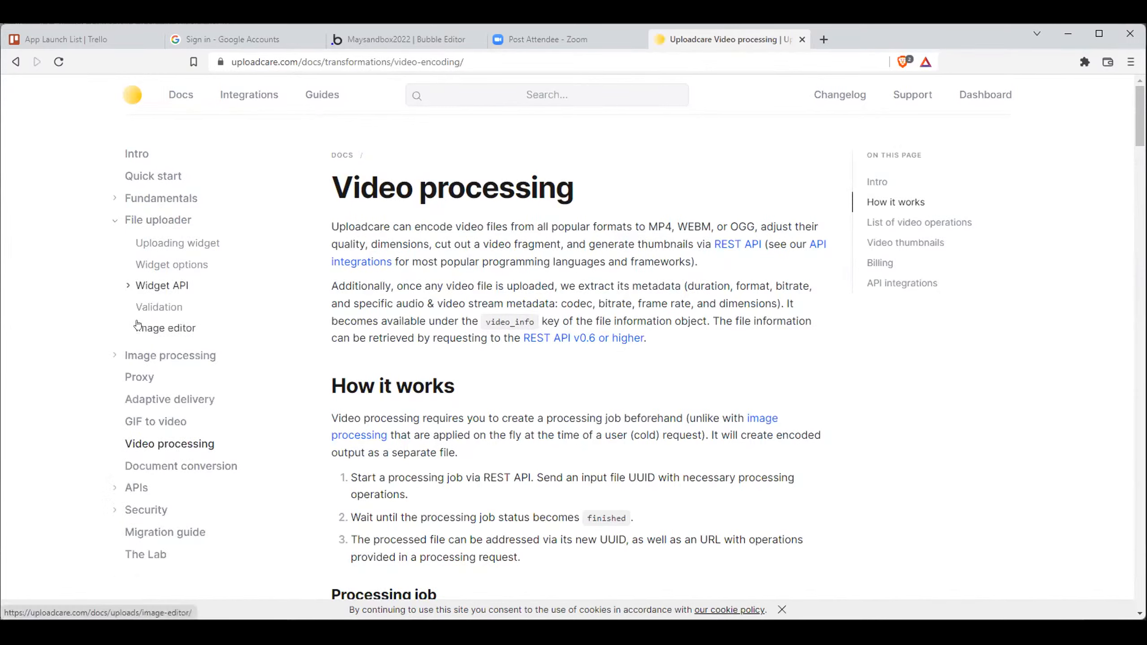
click(140, 266)
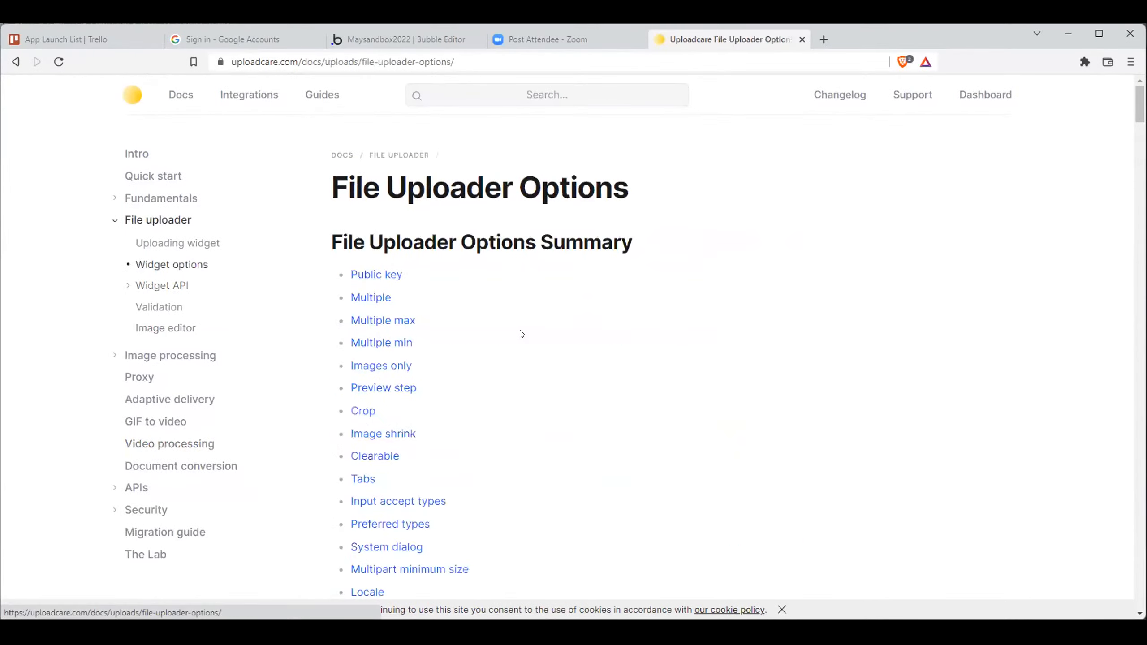
- Search the File Uploader Options page for "video" and go through the matches to the Video preferred MIME types section
scroll(523, 333, down, 4)
key(ctrl+f)
text(video)
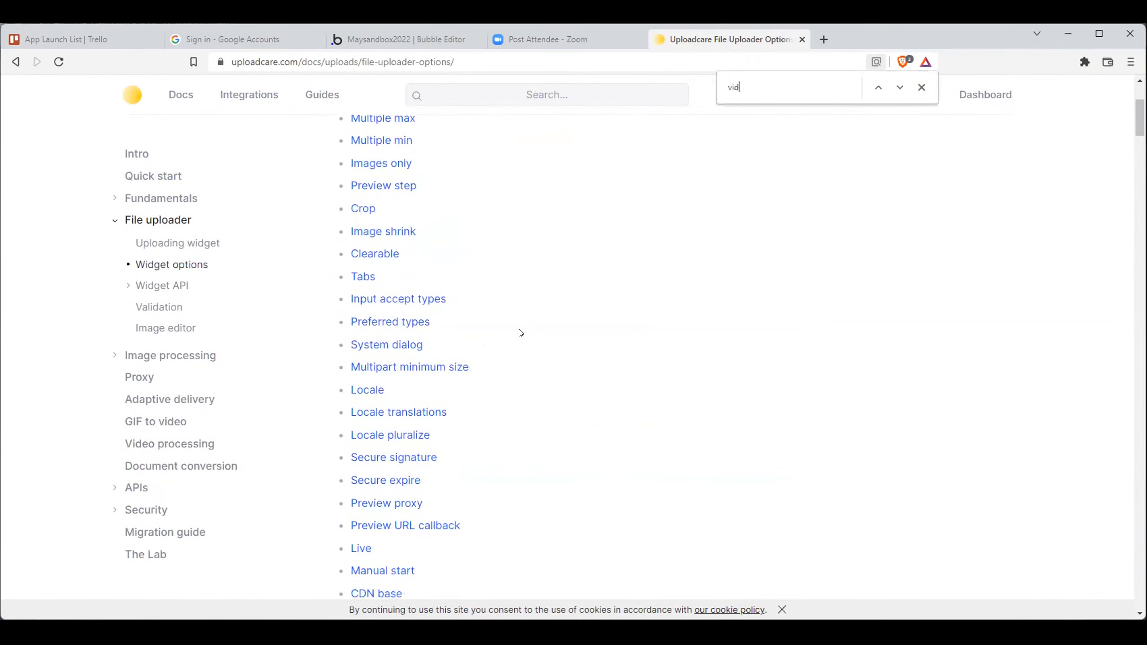
key(Return)
key(Return)
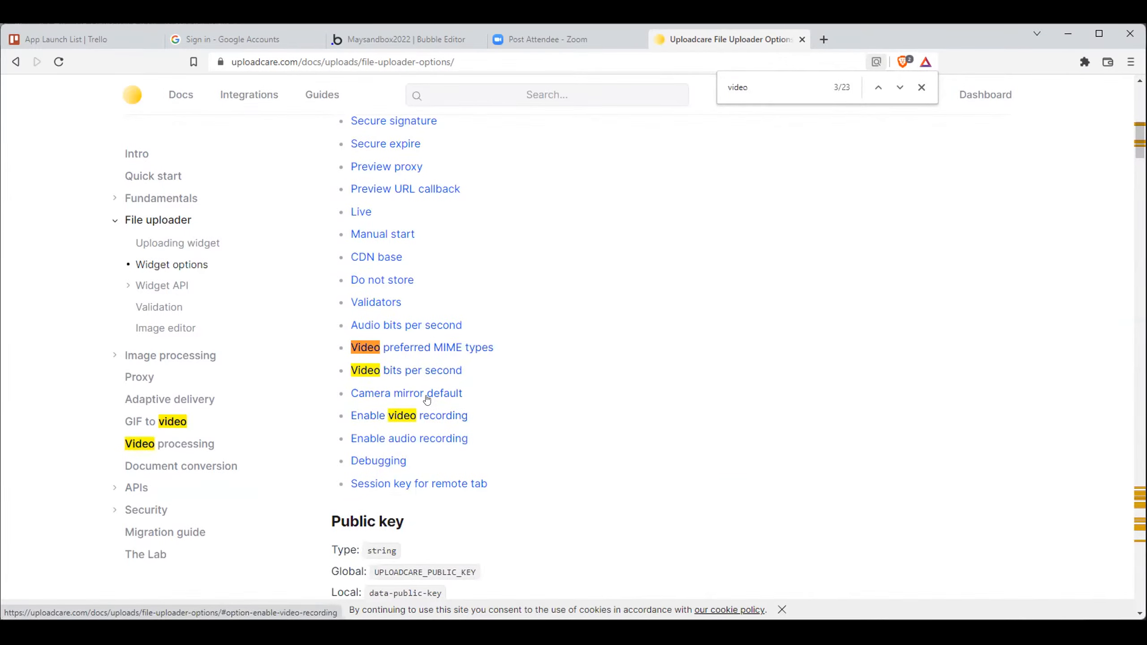
key(Return)
key(Return)
key(Return)
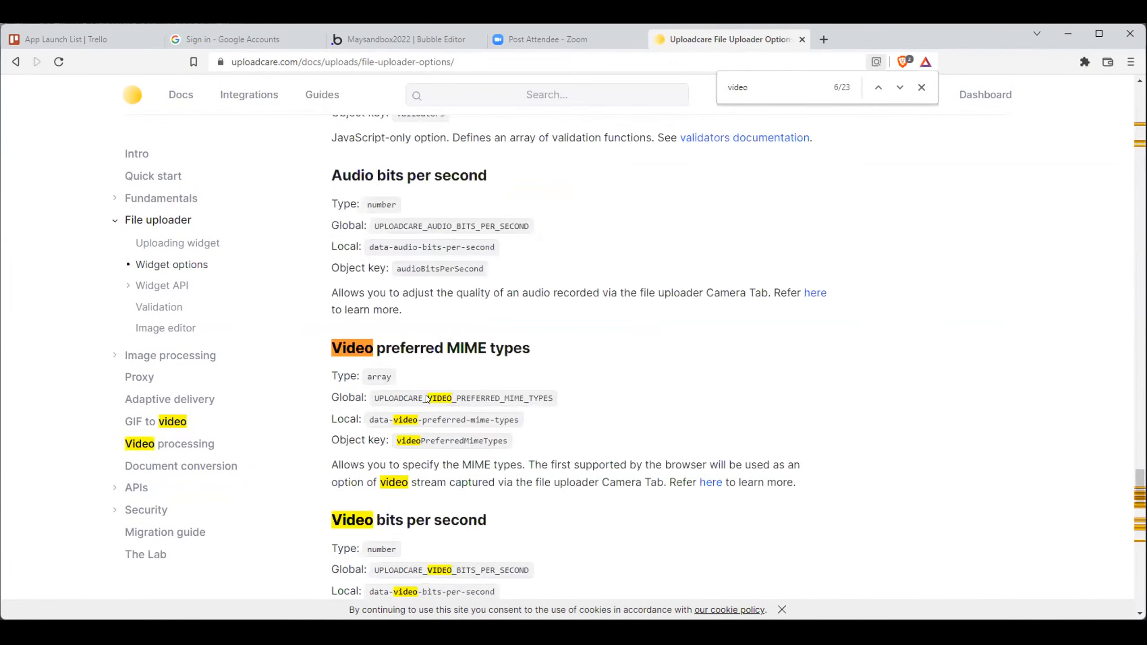
- Examine the uploader's video options, including preferred MIME types, video bits per second and enabling video recording
scroll(609, 356, down, 3)
scroll(604, 352, up, 12)
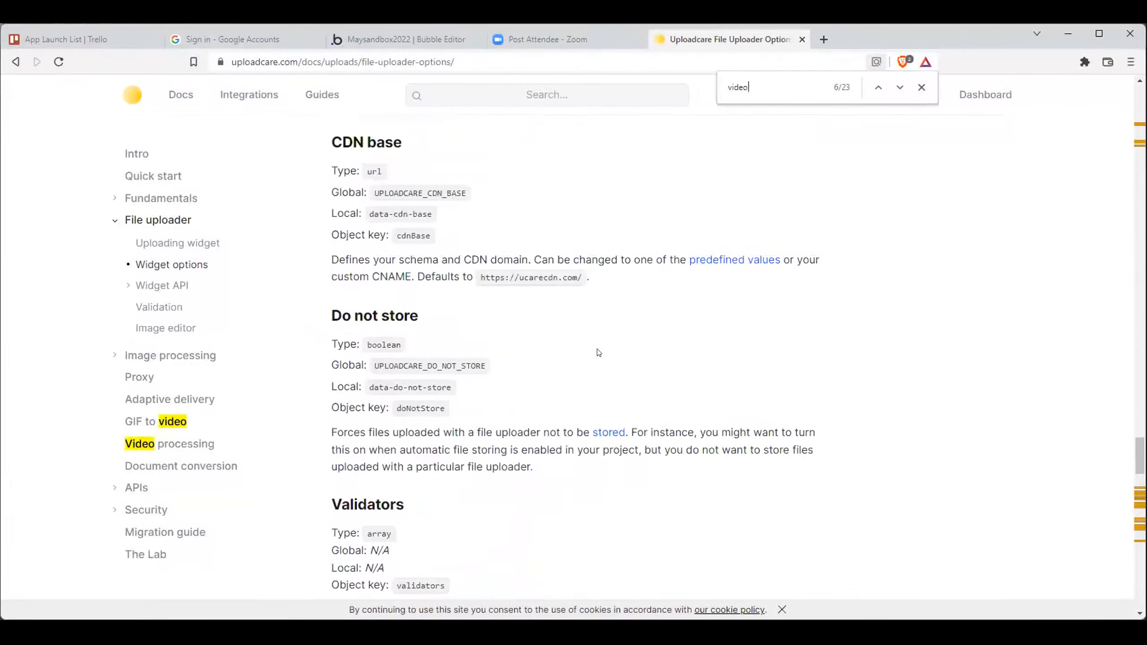
scroll(598, 352, up, 4)
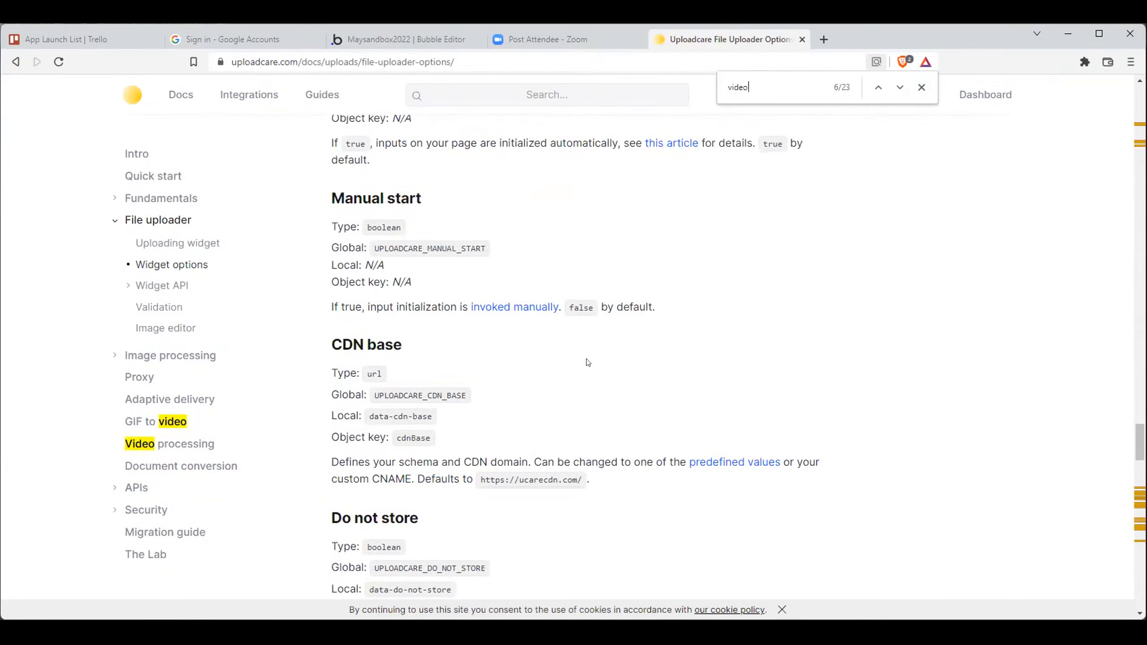
scroll(588, 363, down, 15)
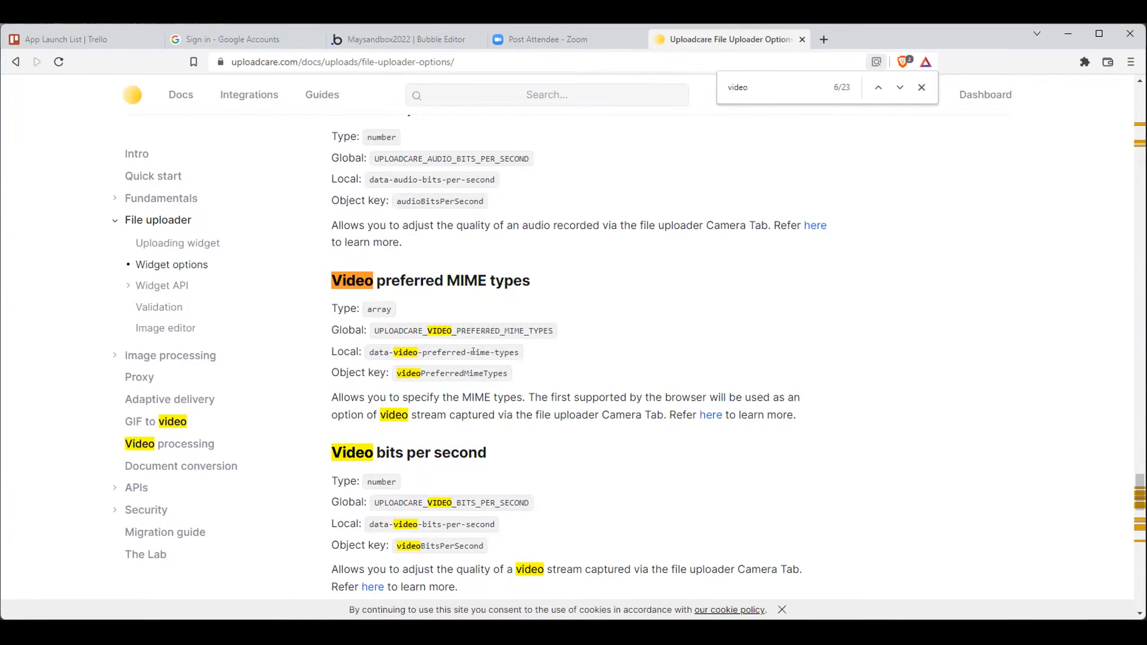
scroll(472, 352, down, 3)
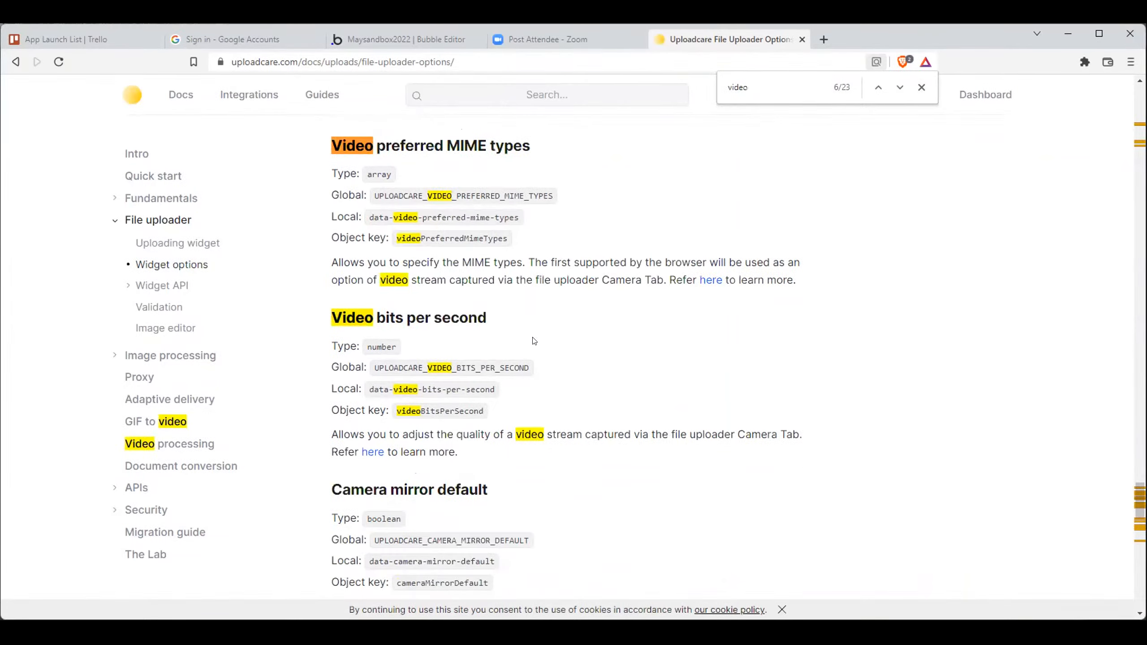
scroll(534, 341, down, 10)
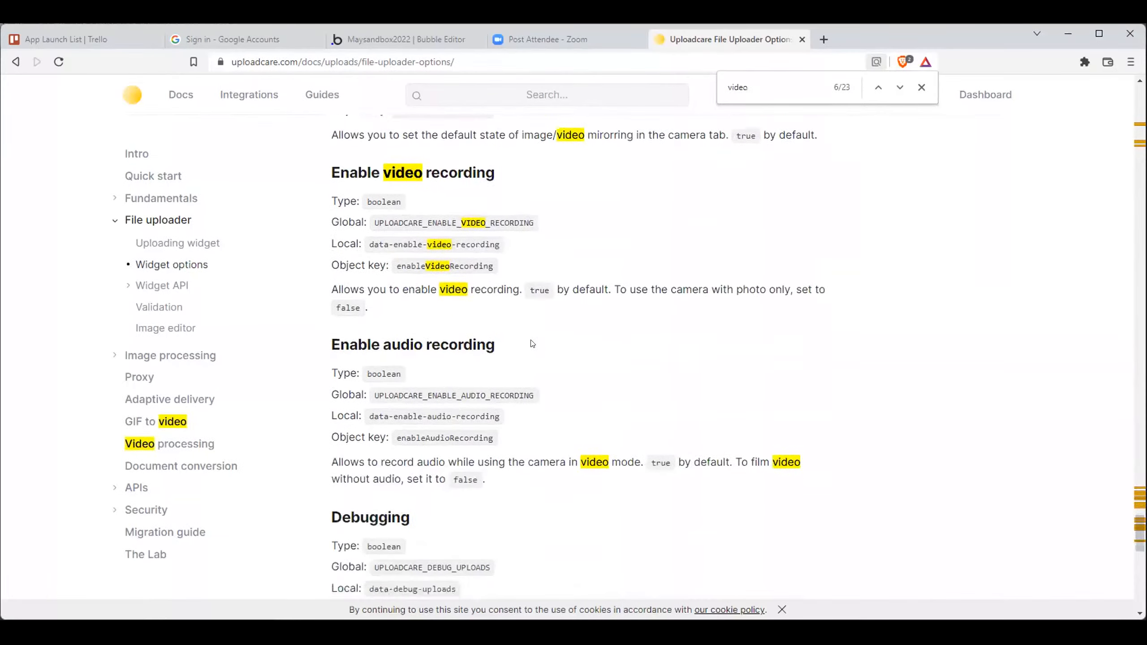
scroll(532, 343, down, 15)
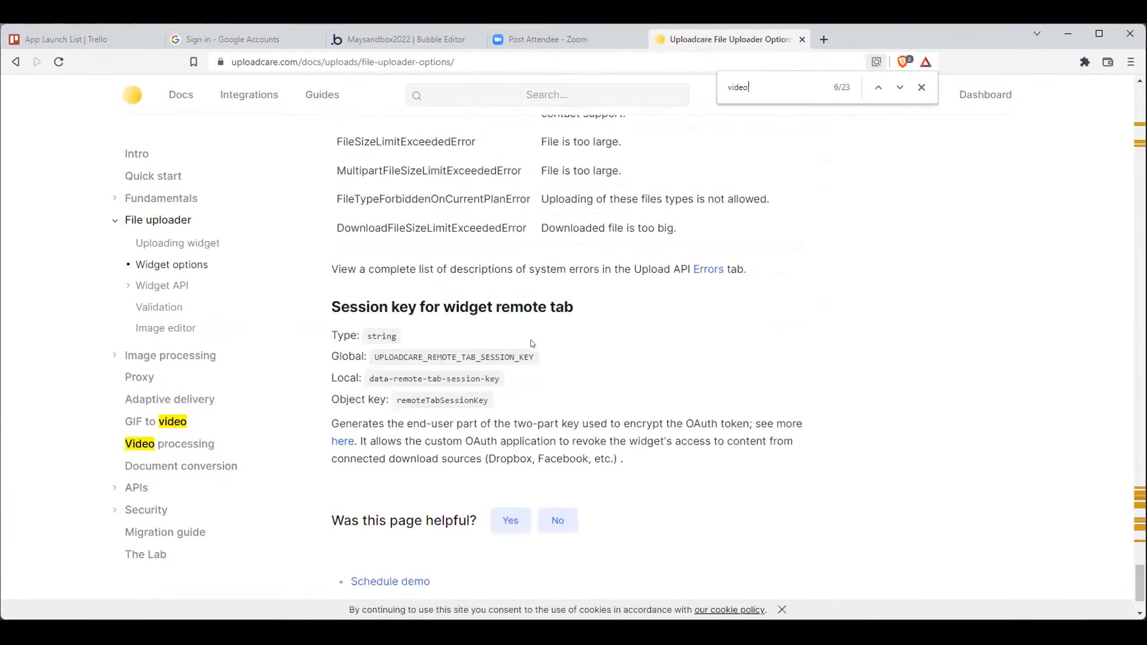
scroll(532, 344, up, 20)
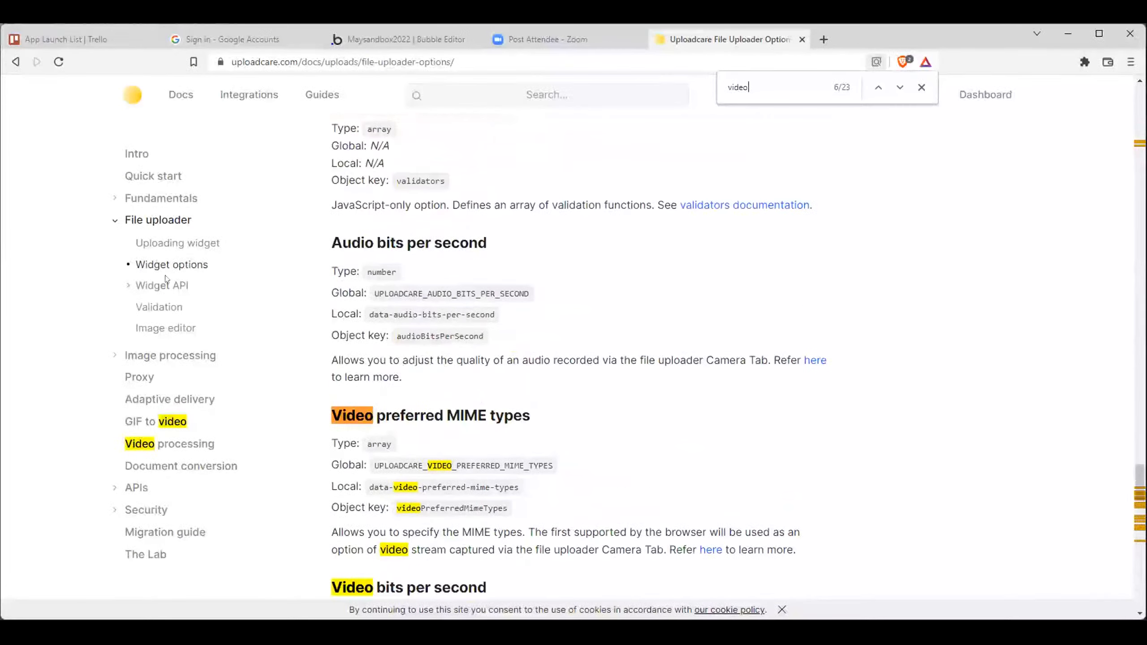
- Open the Uploading widget documentation and read its File Uploader Features section
click(168, 244)
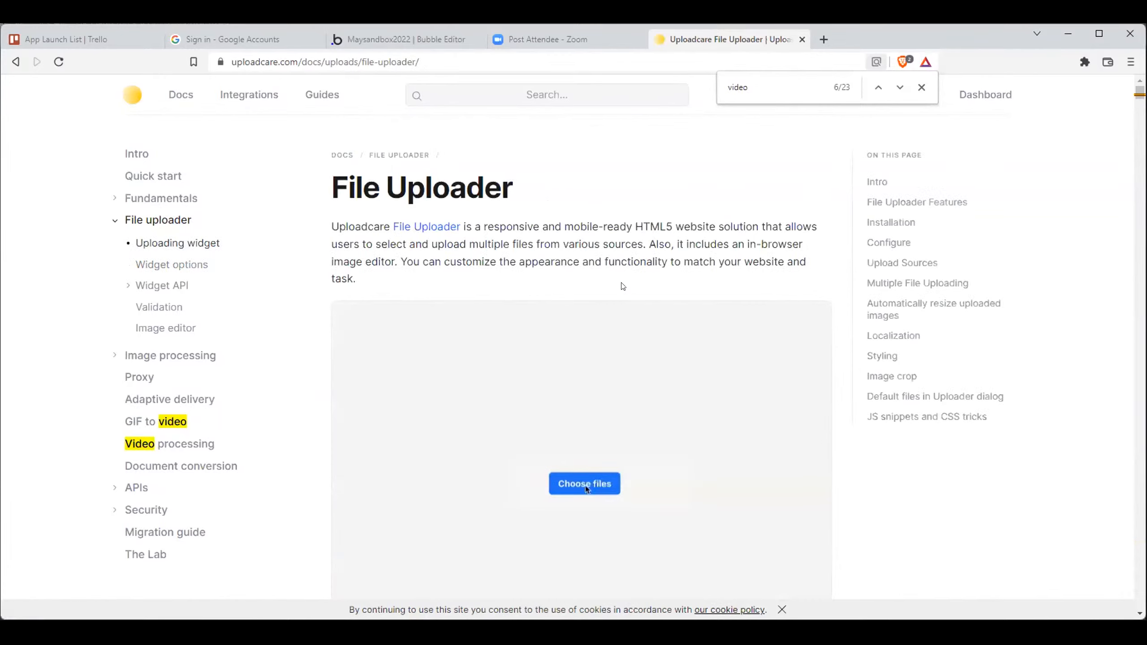
scroll(623, 287, down, 10)
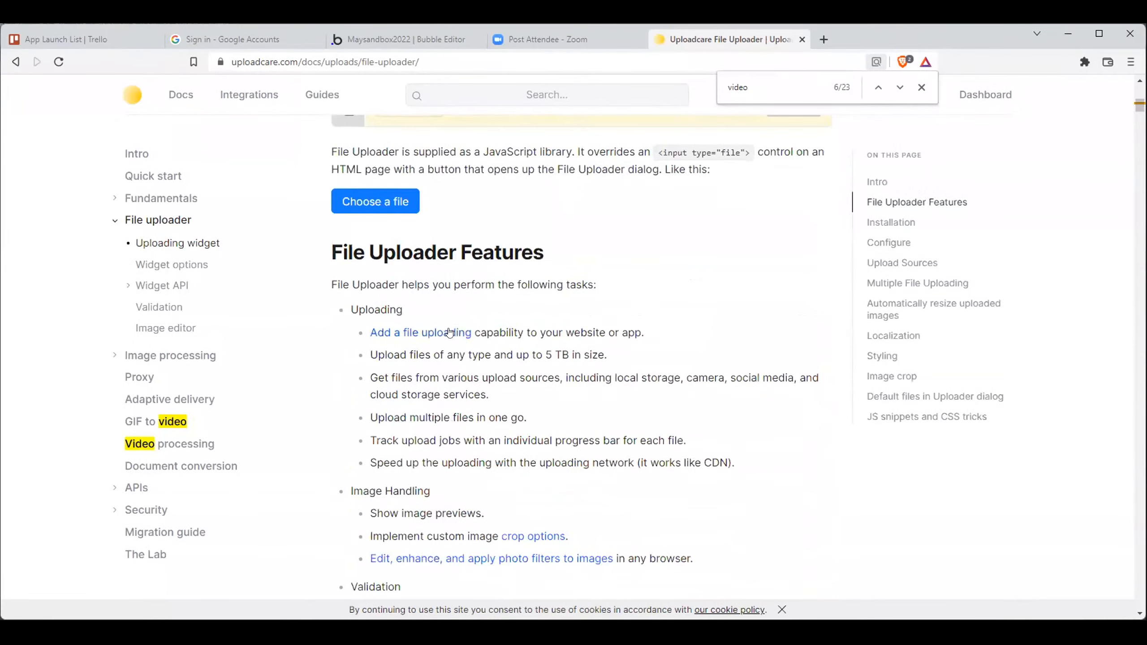
scroll(450, 334, down, 4)
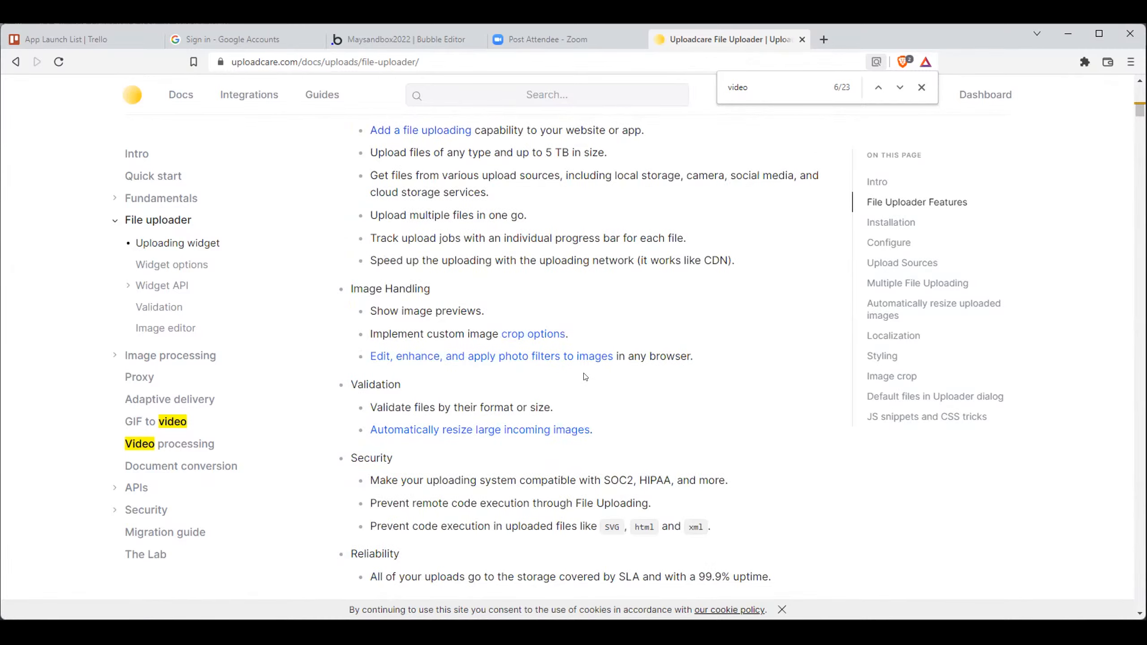
- Read on through the Uploading widget page and search it for "video", going through the camera-recorded video duration and video record time limit snippets
scroll(585, 377, down, 10)
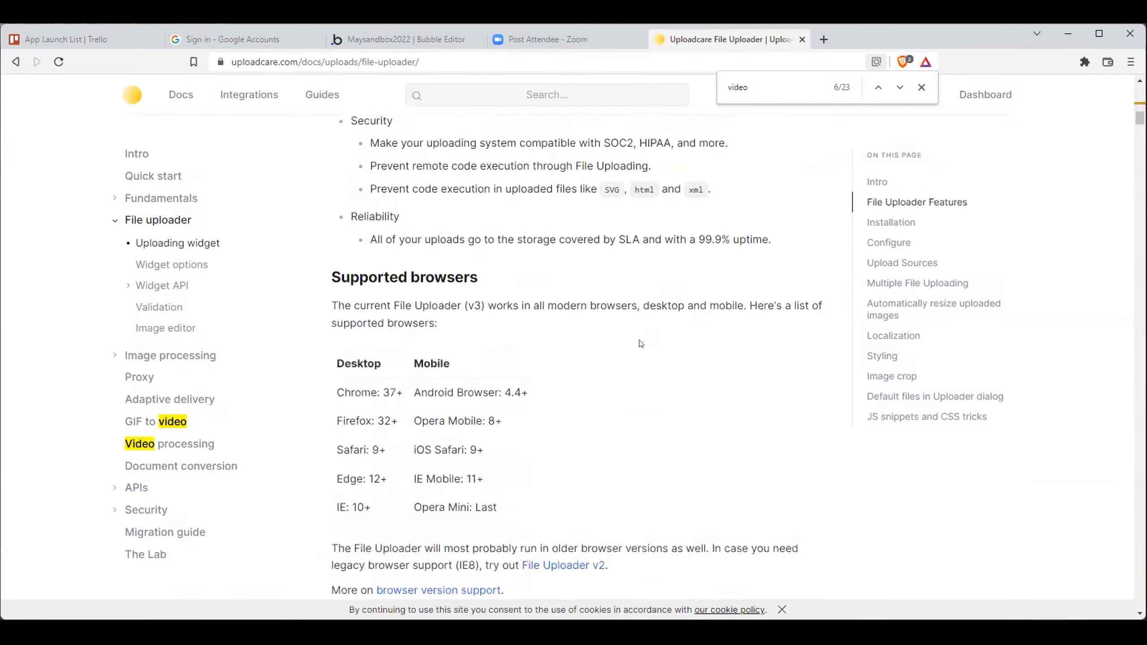
scroll(640, 343, down, 20)
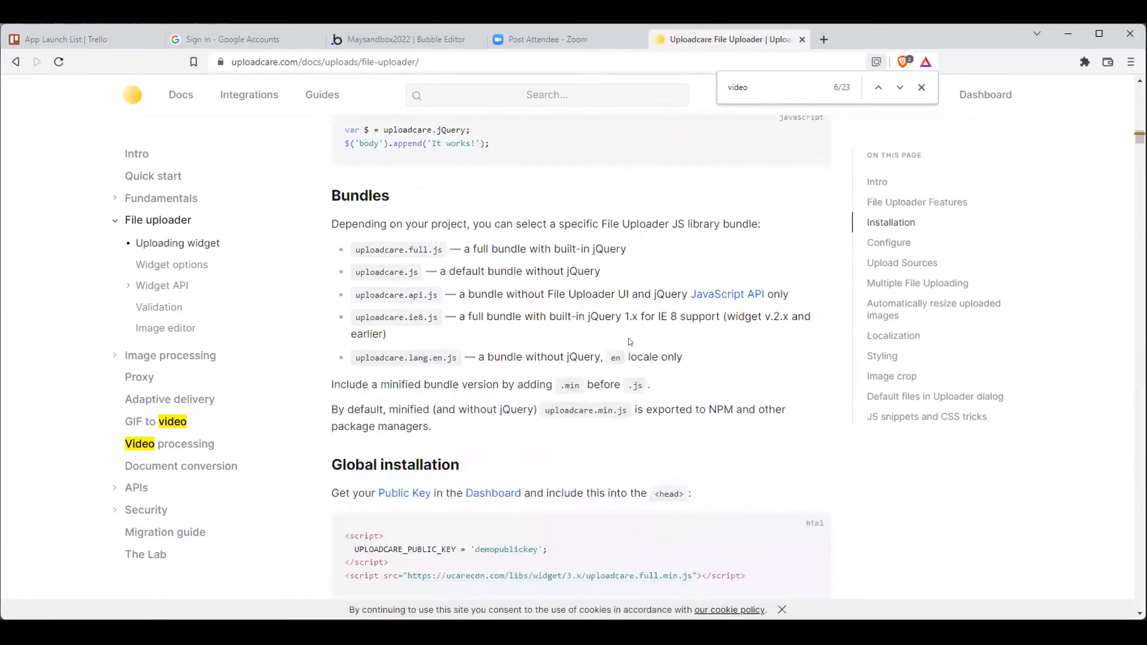
key(ctrl+f)
text(videos)
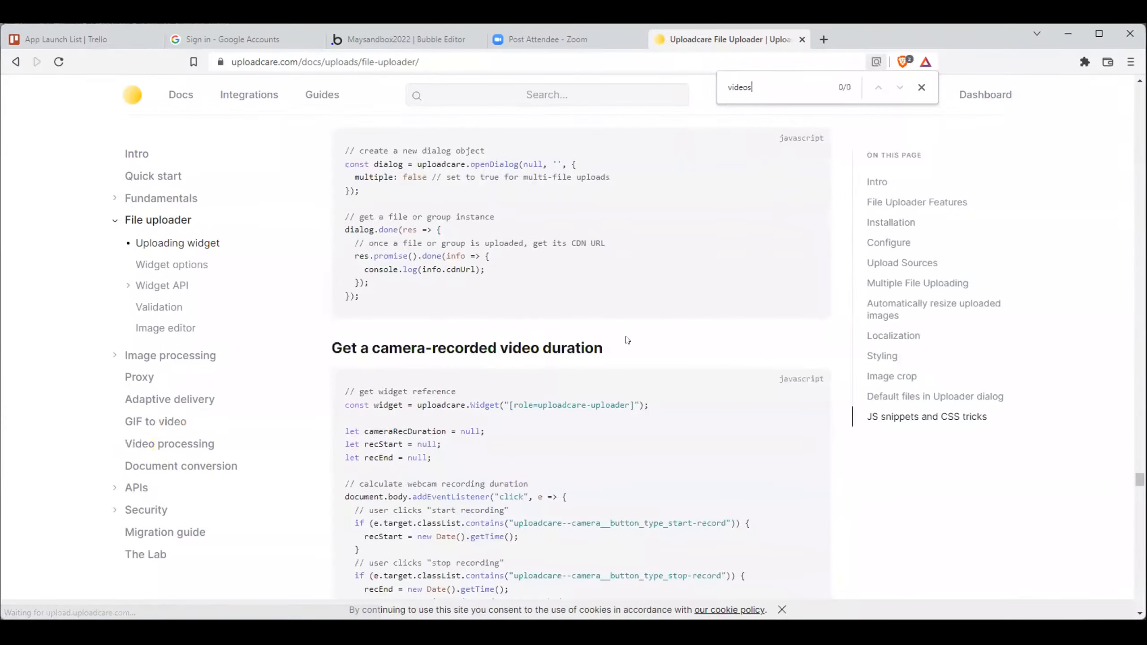
key(BackSpace)
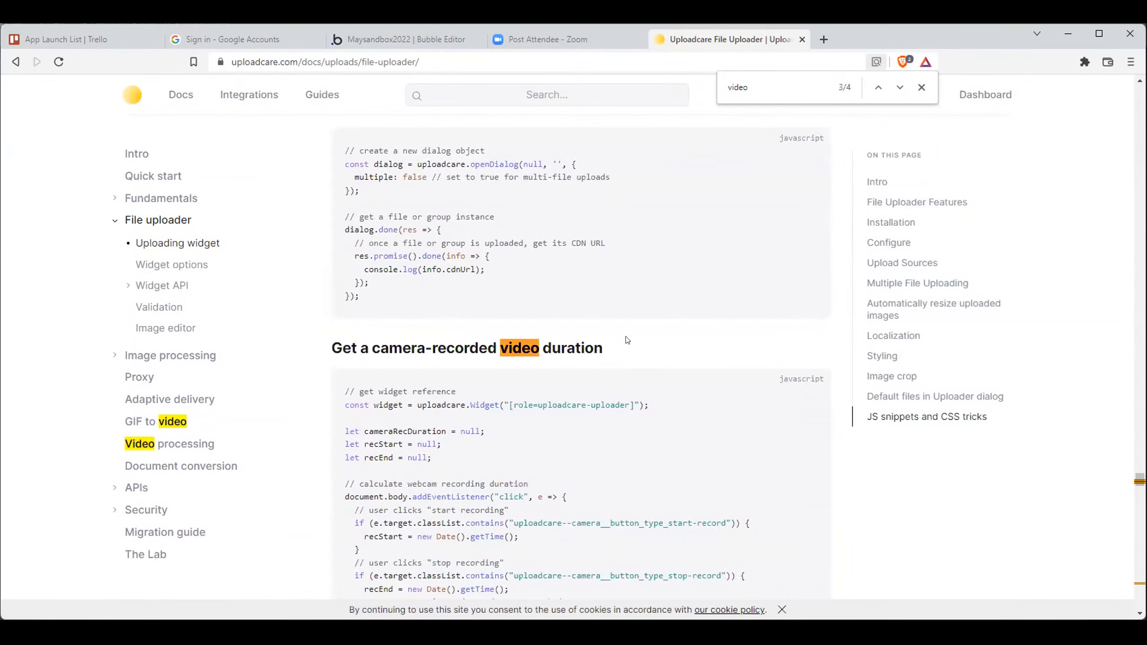
scroll(639, 340, down, 5)
key(Return)
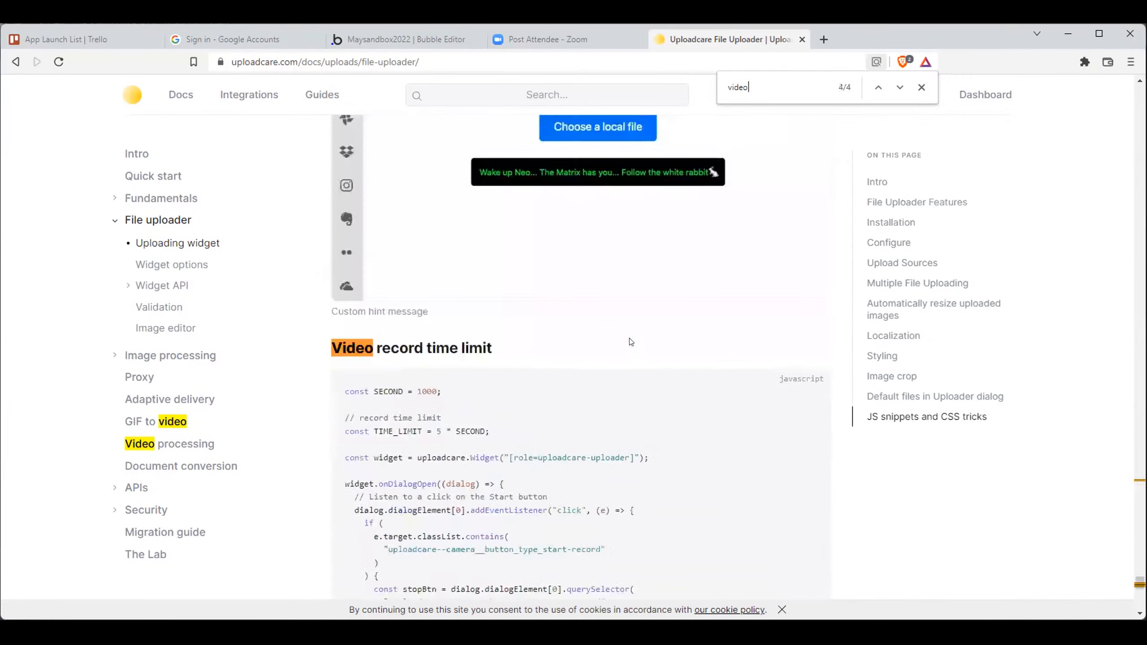
scroll(585, 351, down, 4)
key(shift+Return)
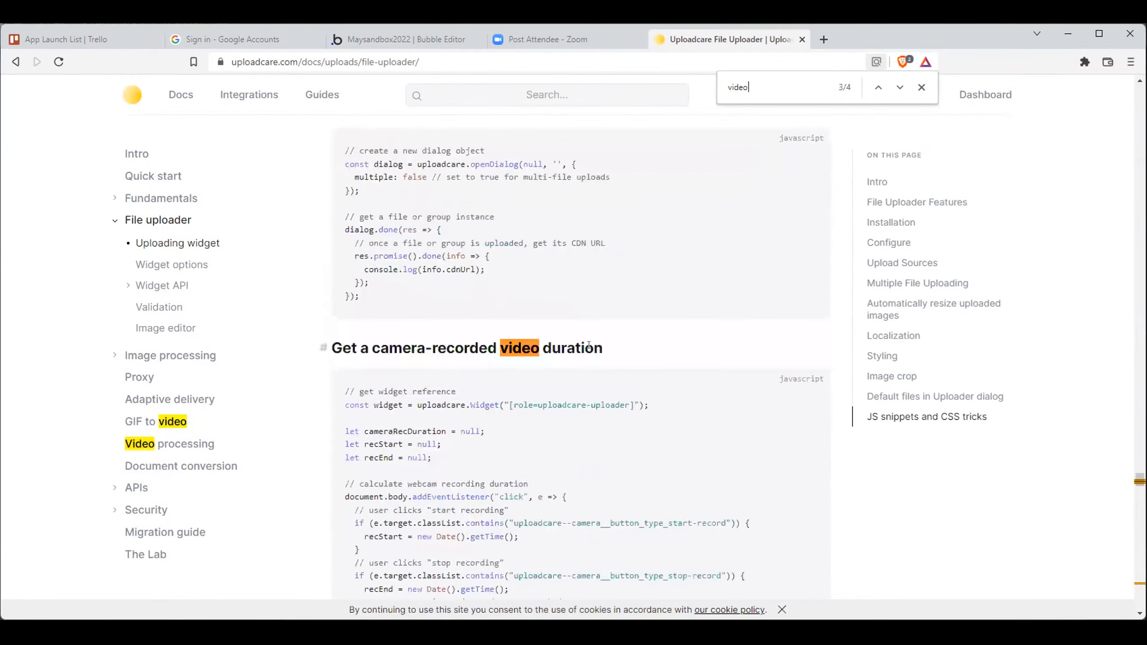
- Switch to the Bubble editor and open the uploadcare page of the Maysandbox2022 app
click(367, 40)
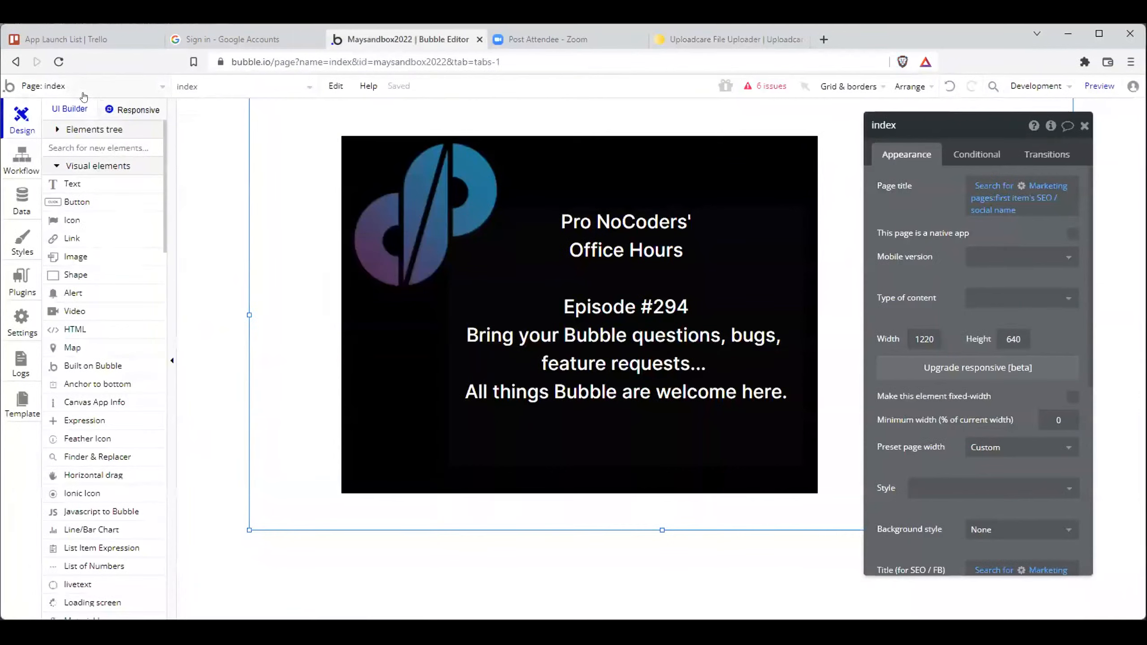
click(81, 90)
click(72, 269)
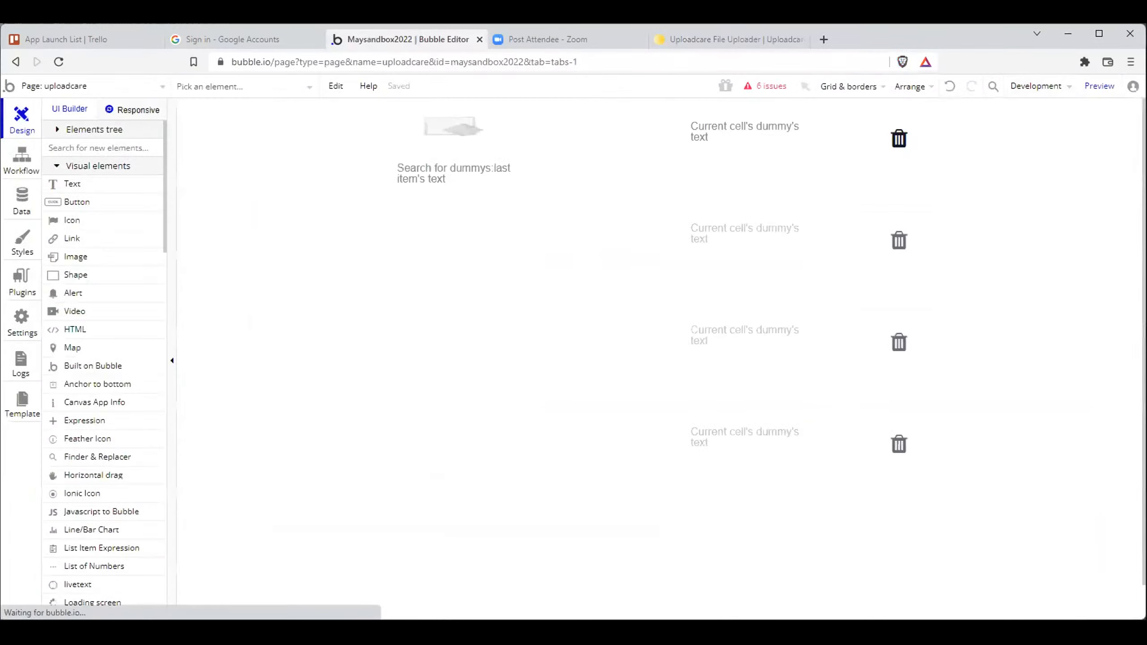
- Preview the uploadcare page, signing in with the prefilled credentials, and try to upload the local file cheeseball.mp4 through the widget
click(1099, 86)
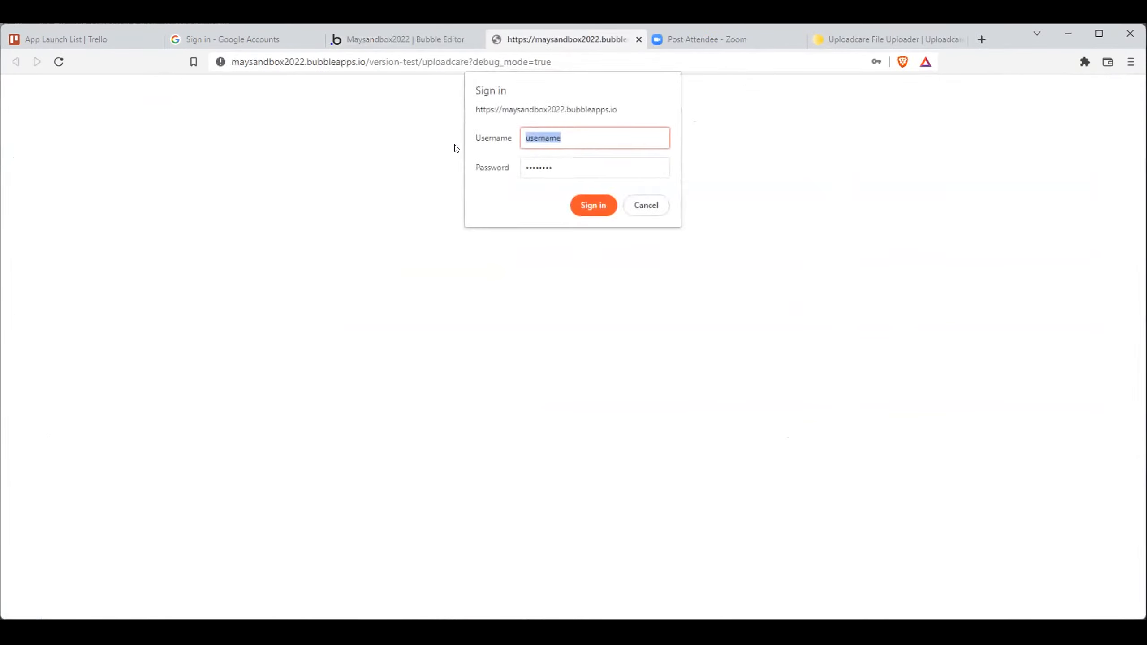
click(605, 205)
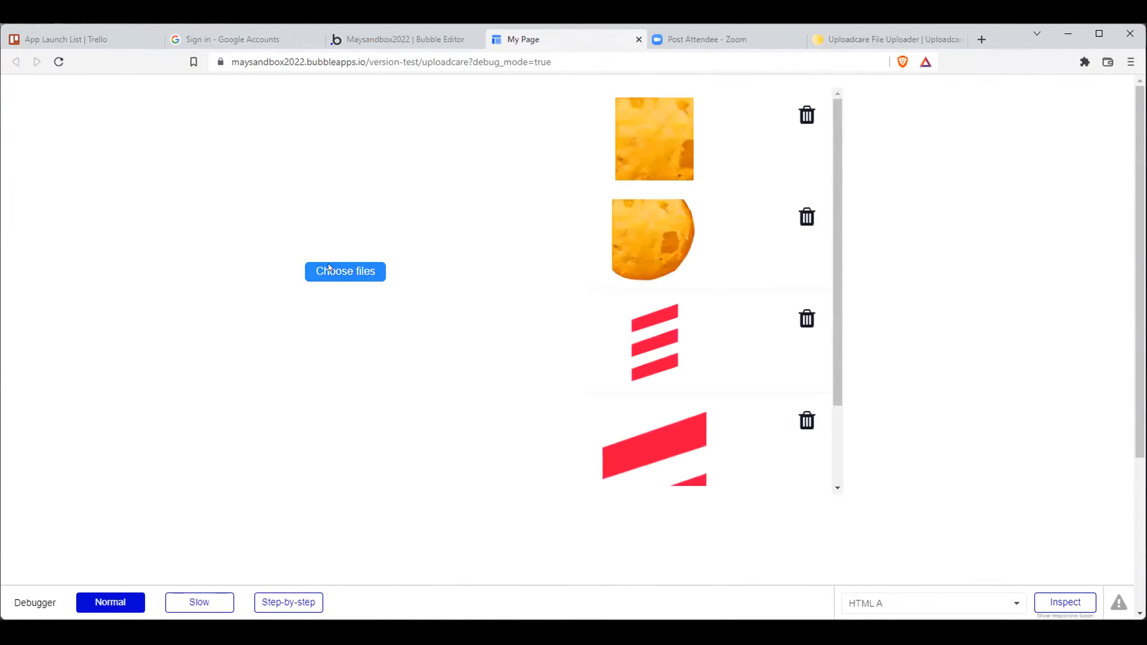
click(330, 268)
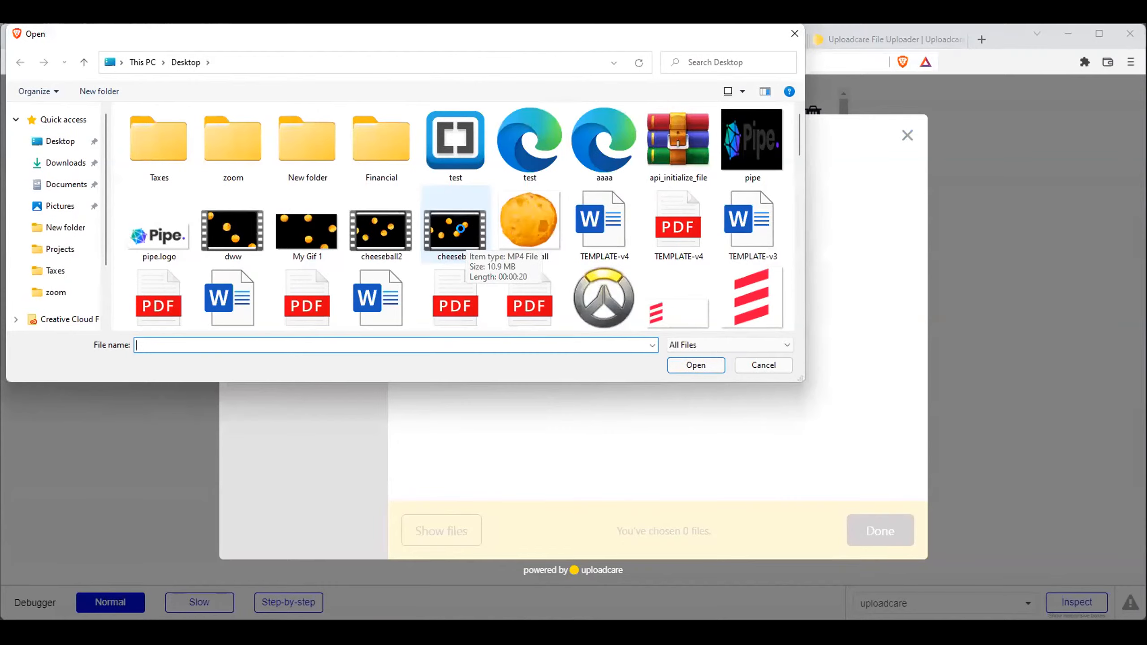
double_click(460, 228)
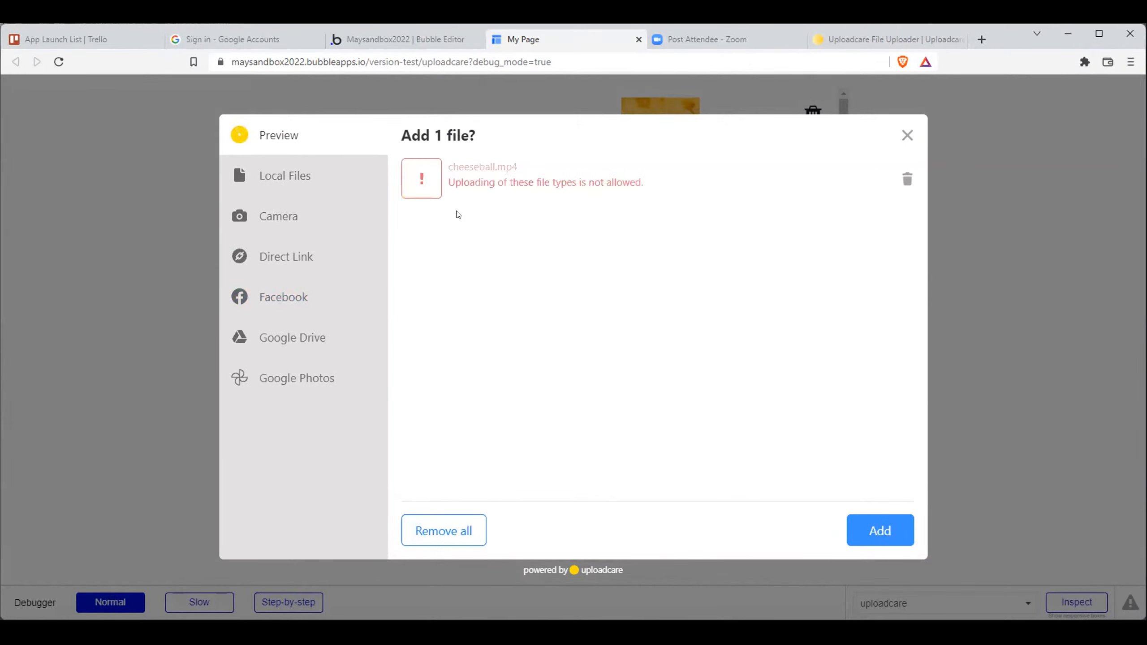
- Open the Uploadcare dashboard in a new tab and view the project's files
click(855, 31)
key(ctrl+t)
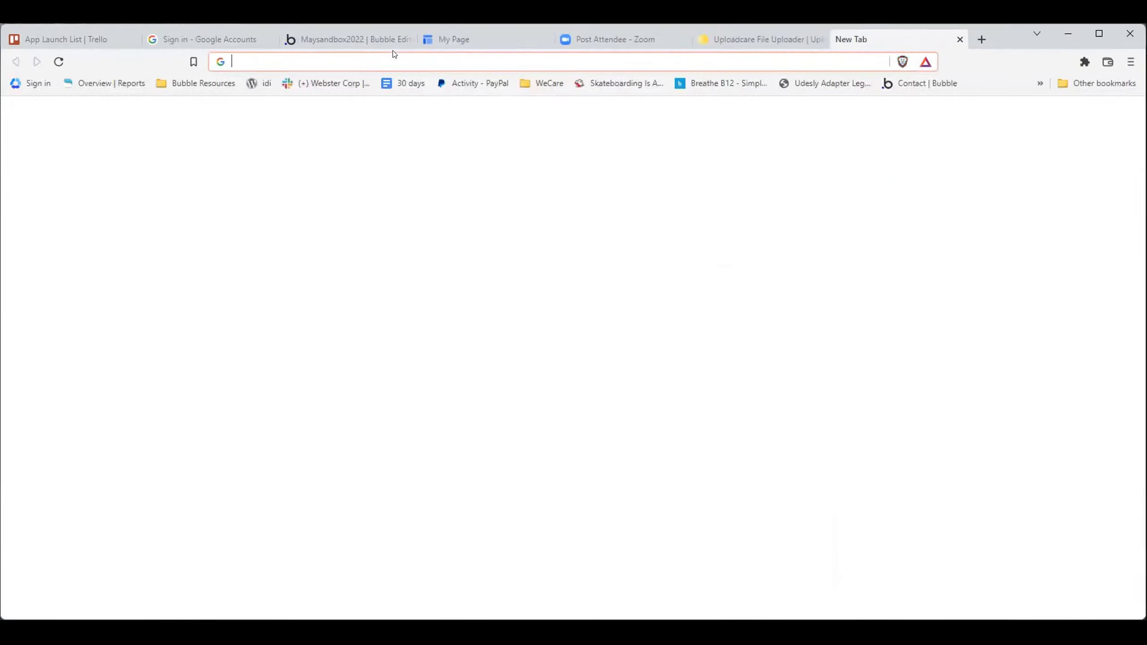
text(uploadcare)
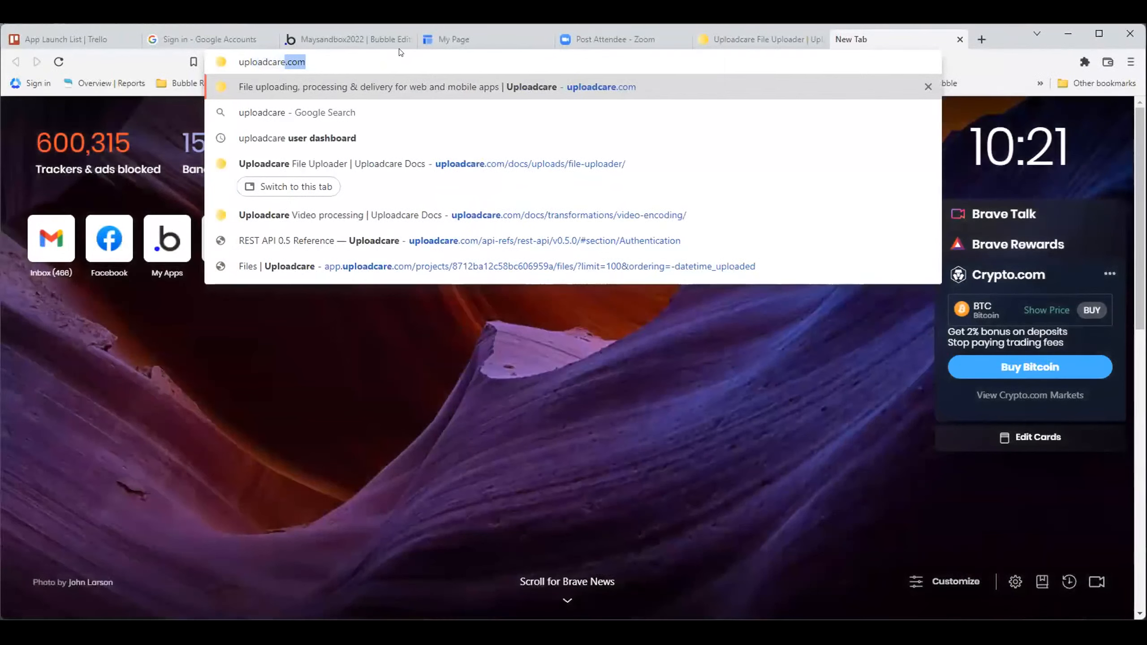
text(.com)
key(Down)
key(Down)
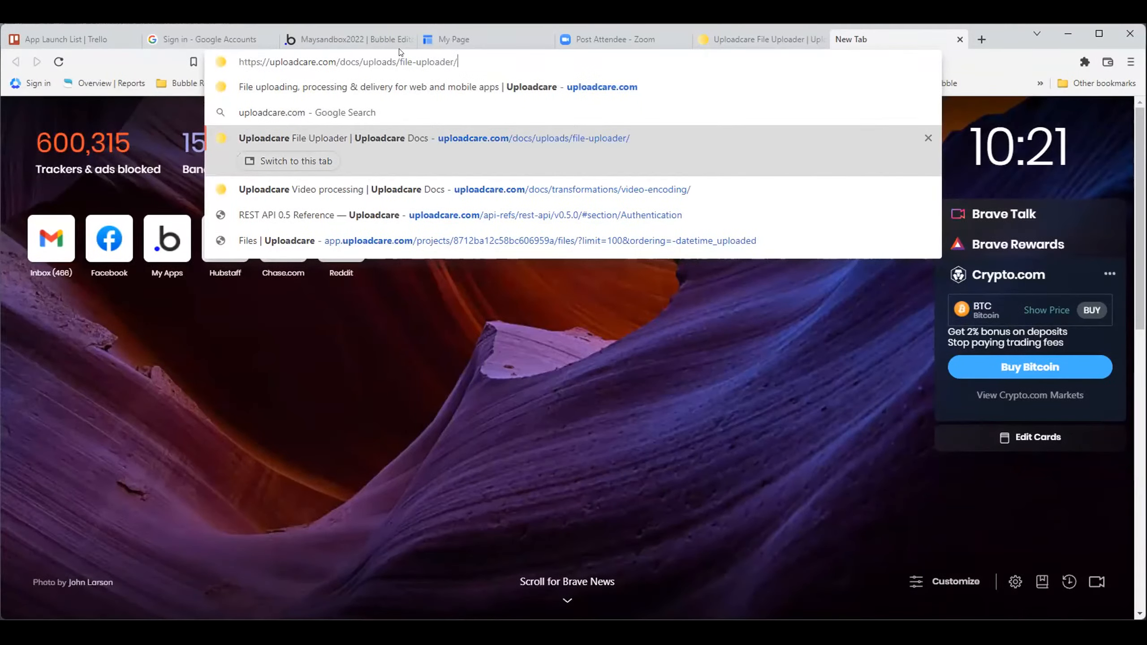
key(Up)
key(Up)
key(Return)
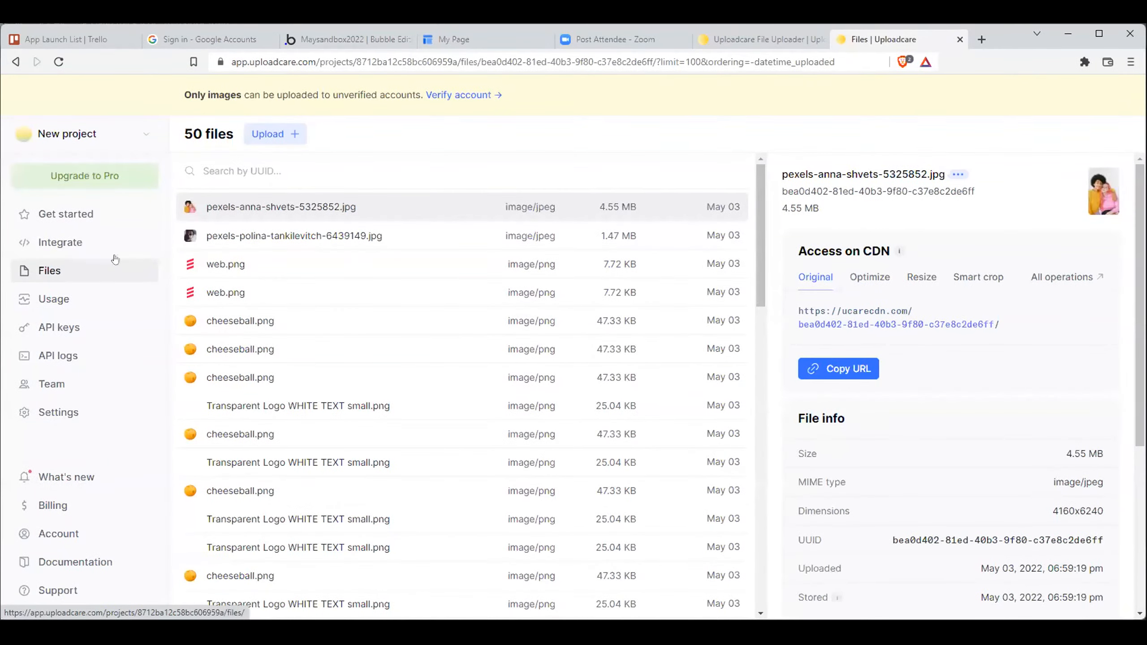
- Recheck the upload message for cheeseball.mp4 in the previewed page and return to the Uploadcare dashboard
click(759, 38)
click(605, 39)
click(451, 40)
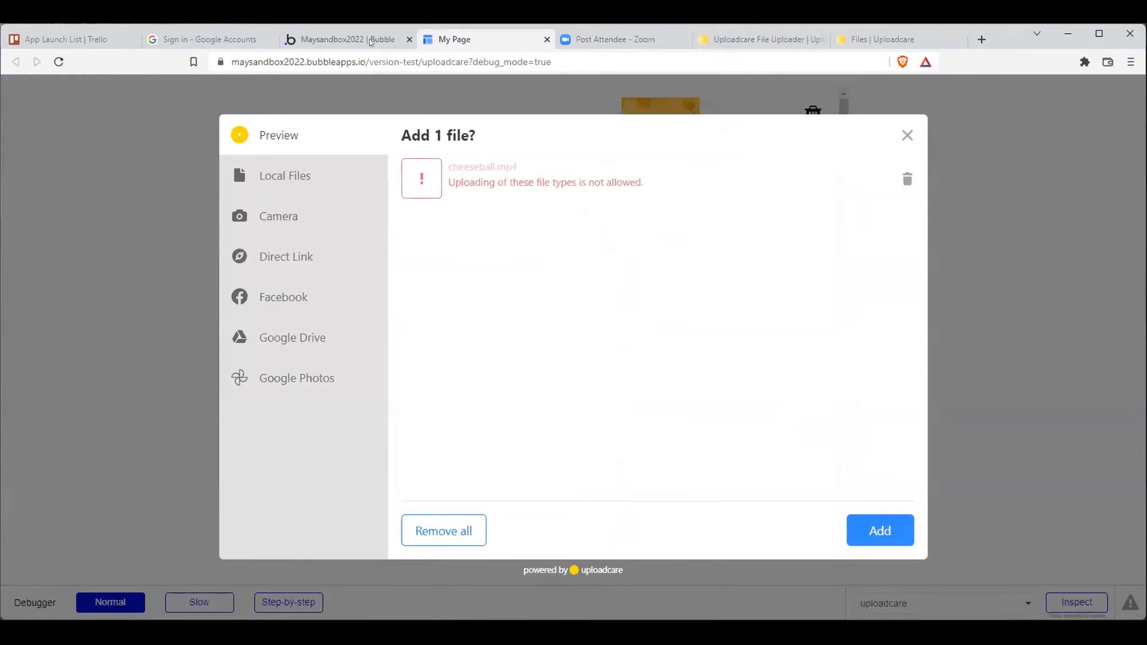
click(885, 40)
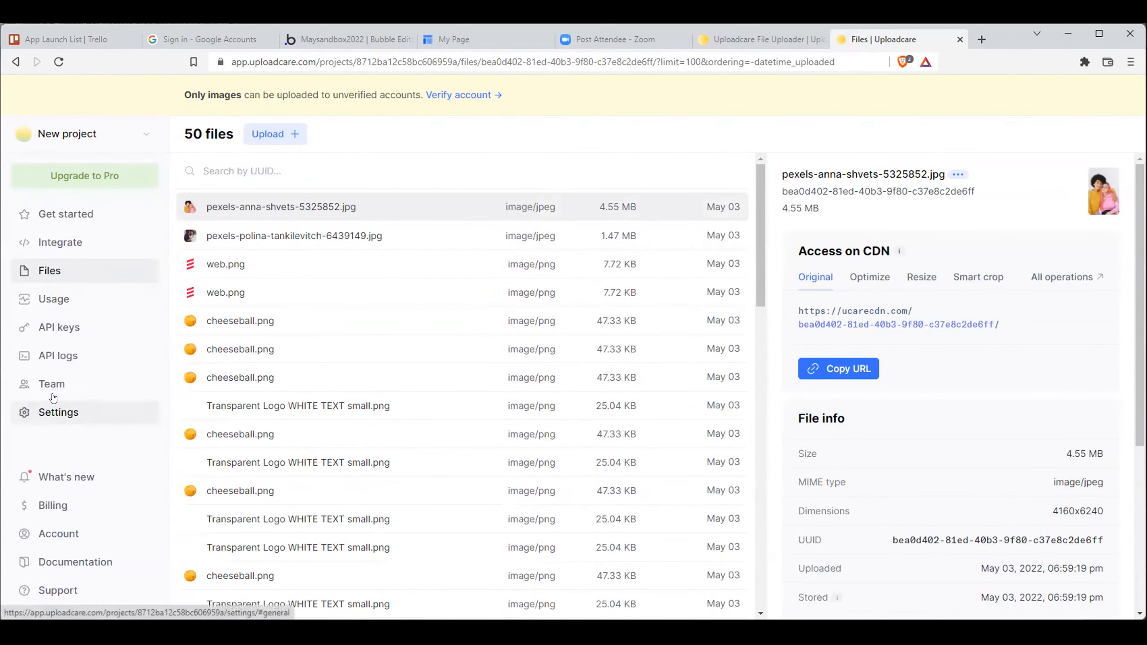
- Look through the project's general settings, API keys, usage and files for anything controlling the allowed file types
click(68, 415)
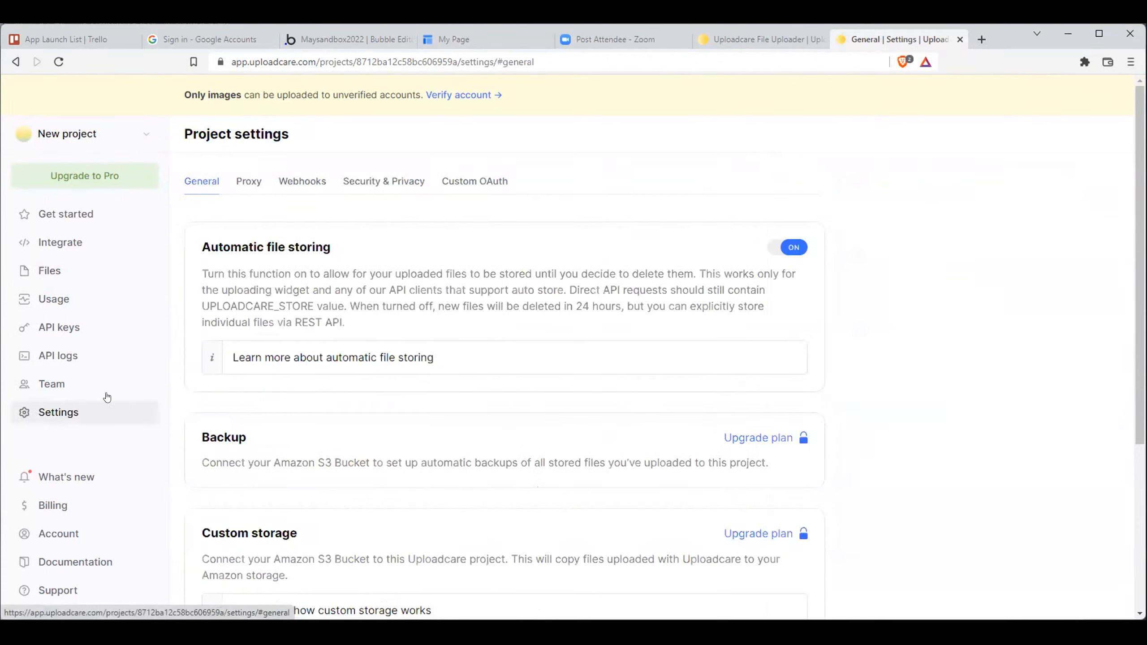
scroll(244, 354, down, 5)
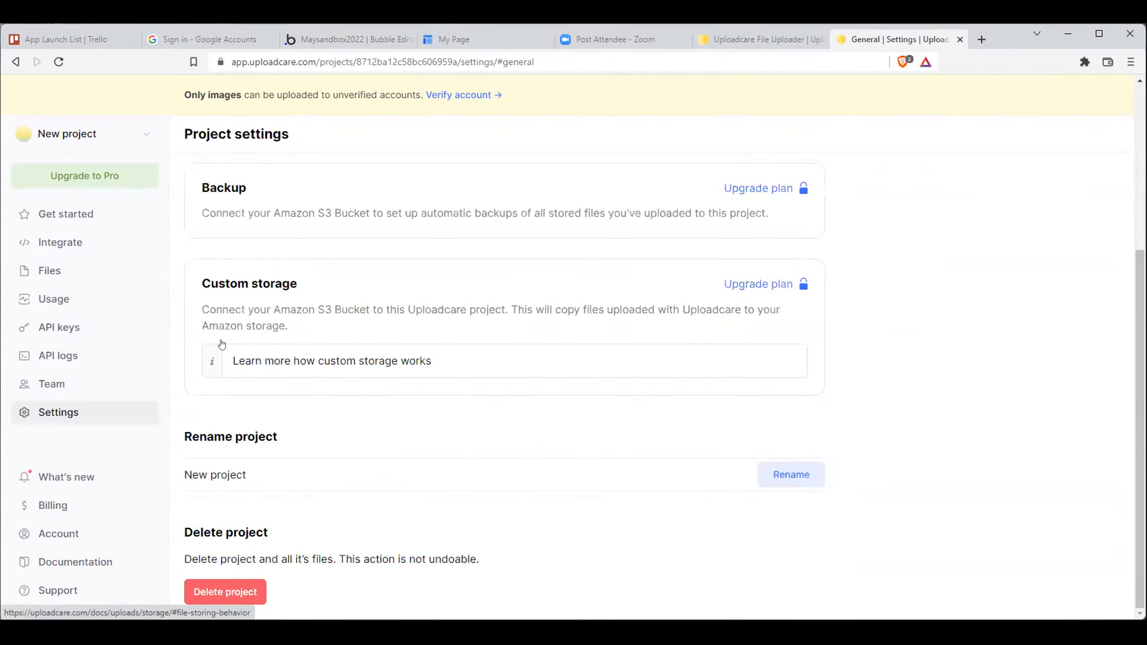
click(59, 328)
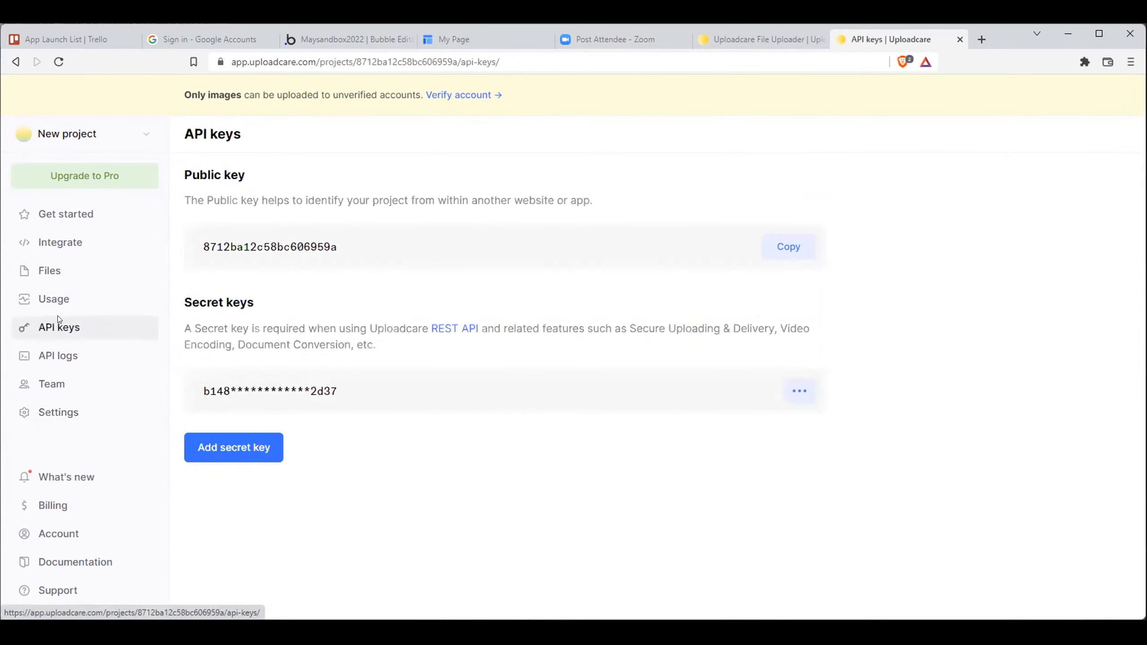
click(54, 299)
click(60, 273)
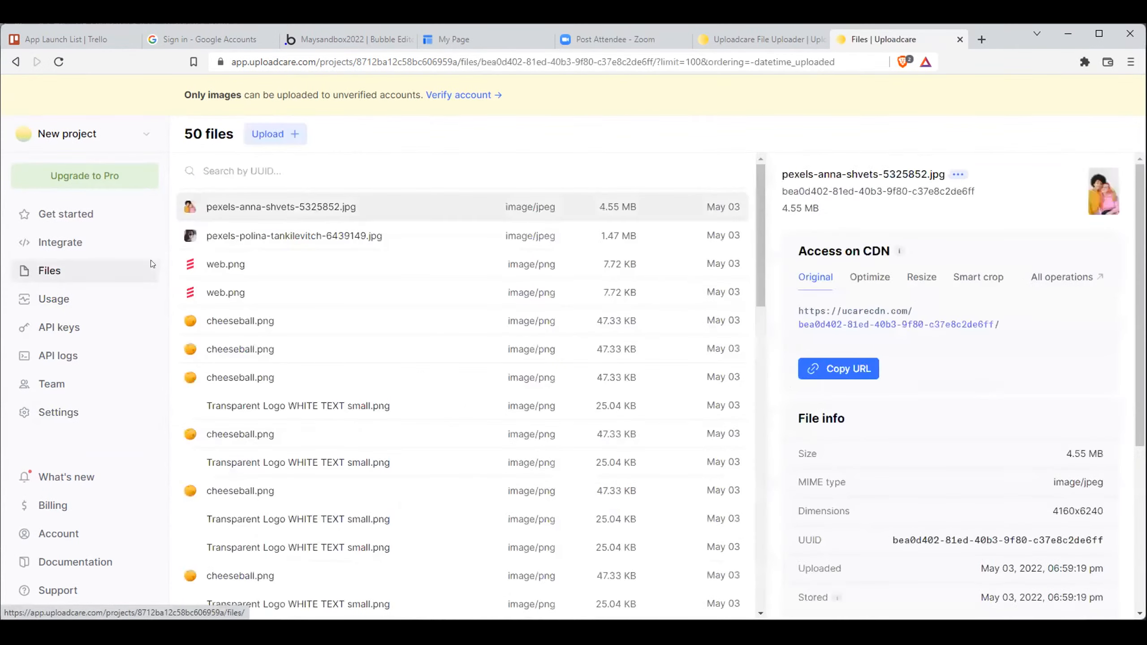
- Open the project's Integrate page and review the File uploader configuration, including the File types setting
click(133, 239)
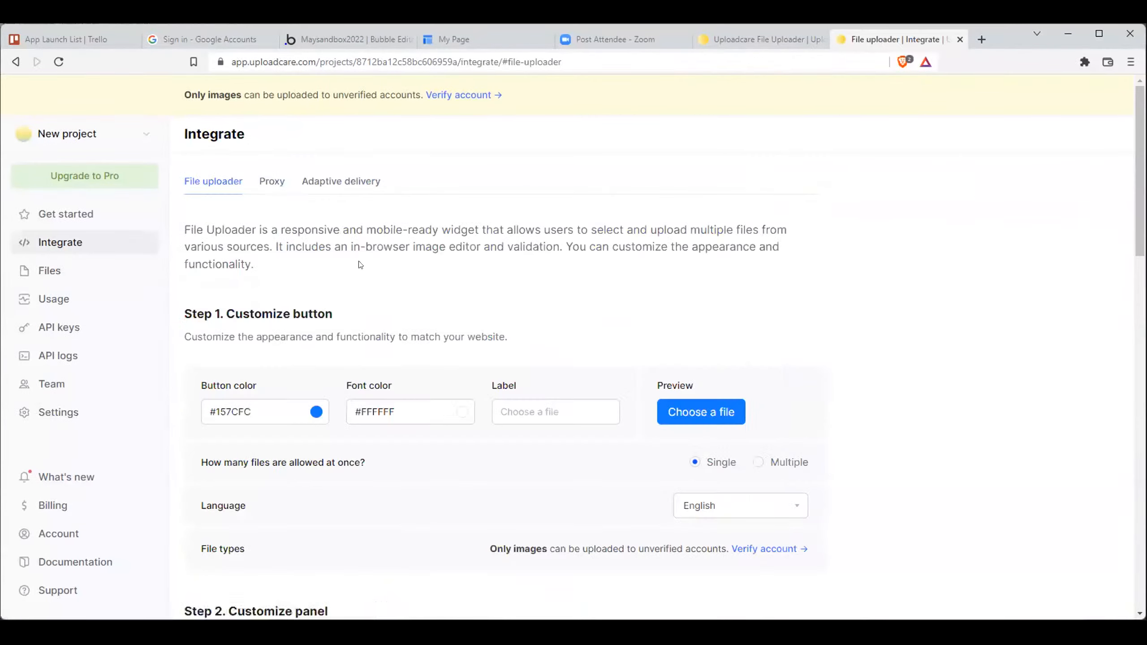
scroll(348, 374, down, 12)
scroll(349, 373, down, 10)
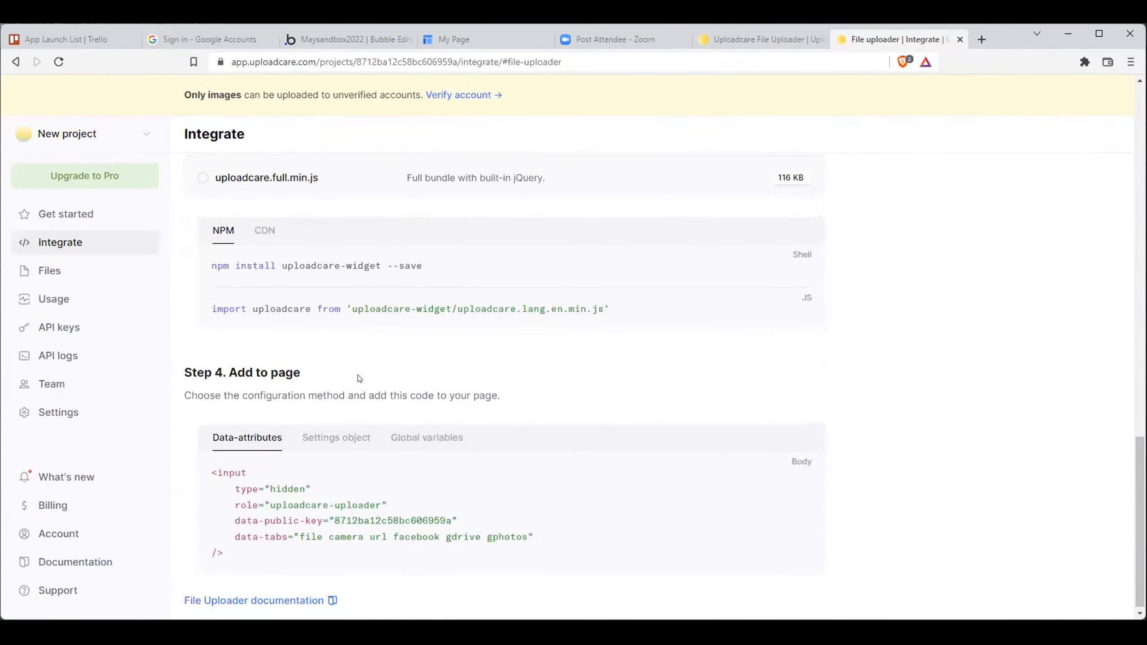
scroll(359, 383, up, 20)
scroll(436, 448, down, 3)
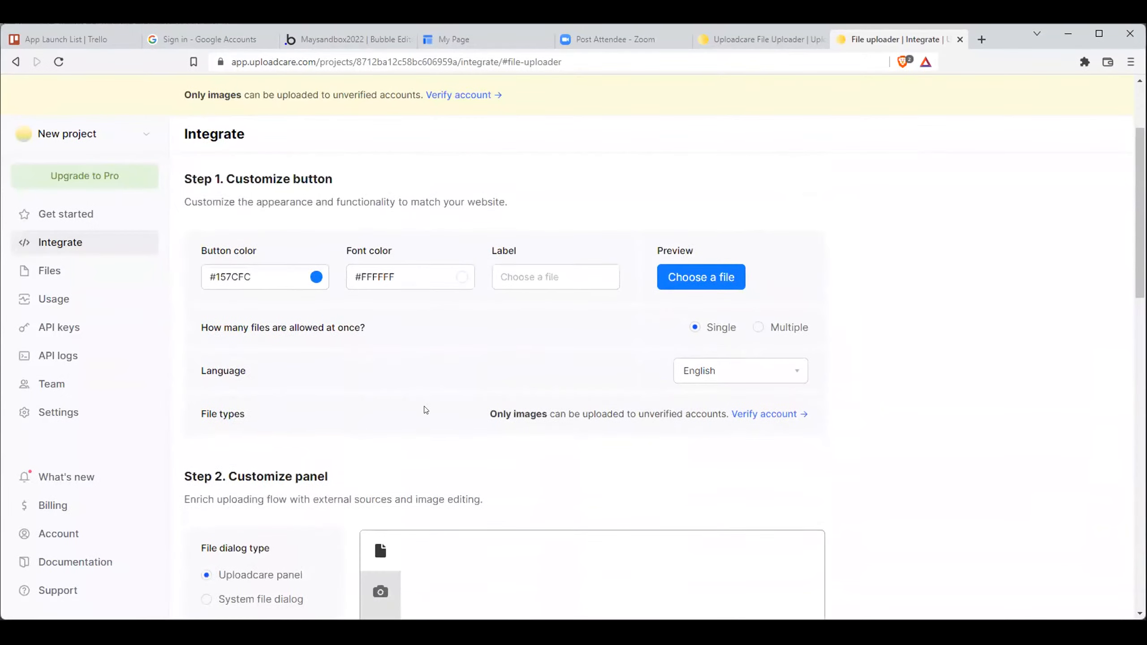
- Follow the account verification link and review the Payment and Plan sections of Billing
click(748, 412)
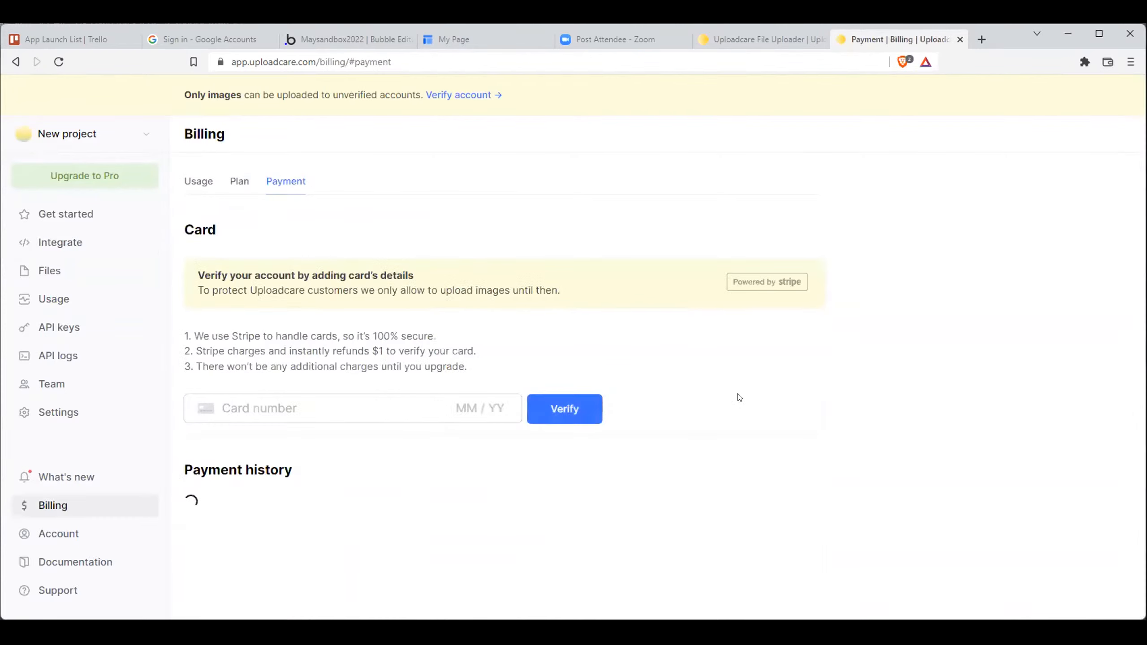
click(330, 400)
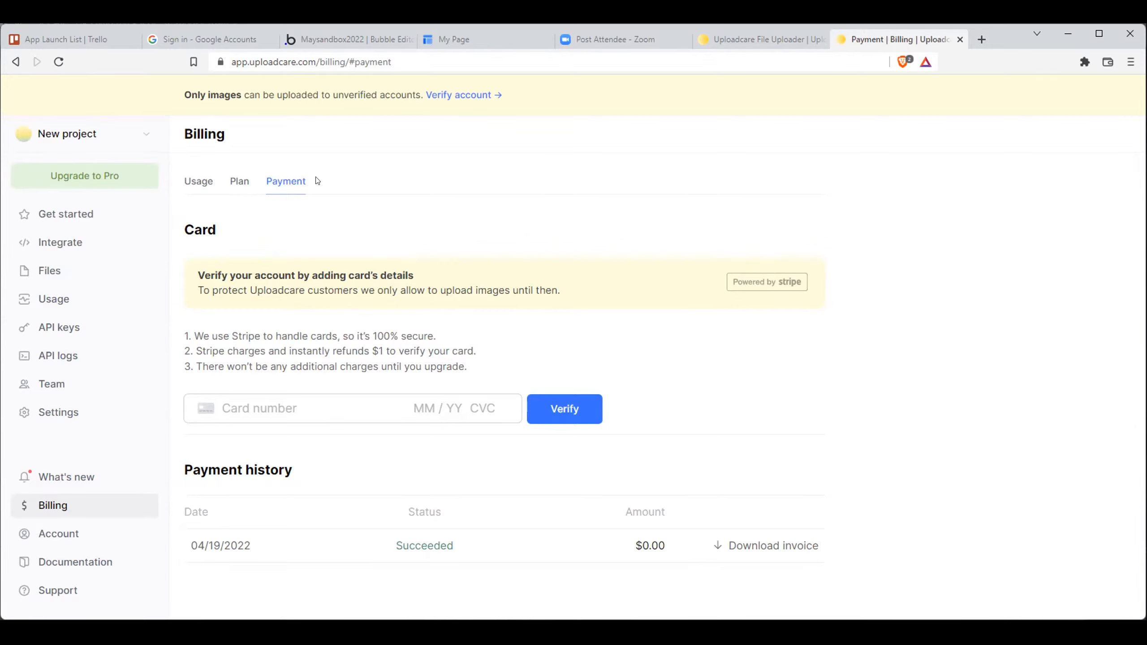
click(235, 180)
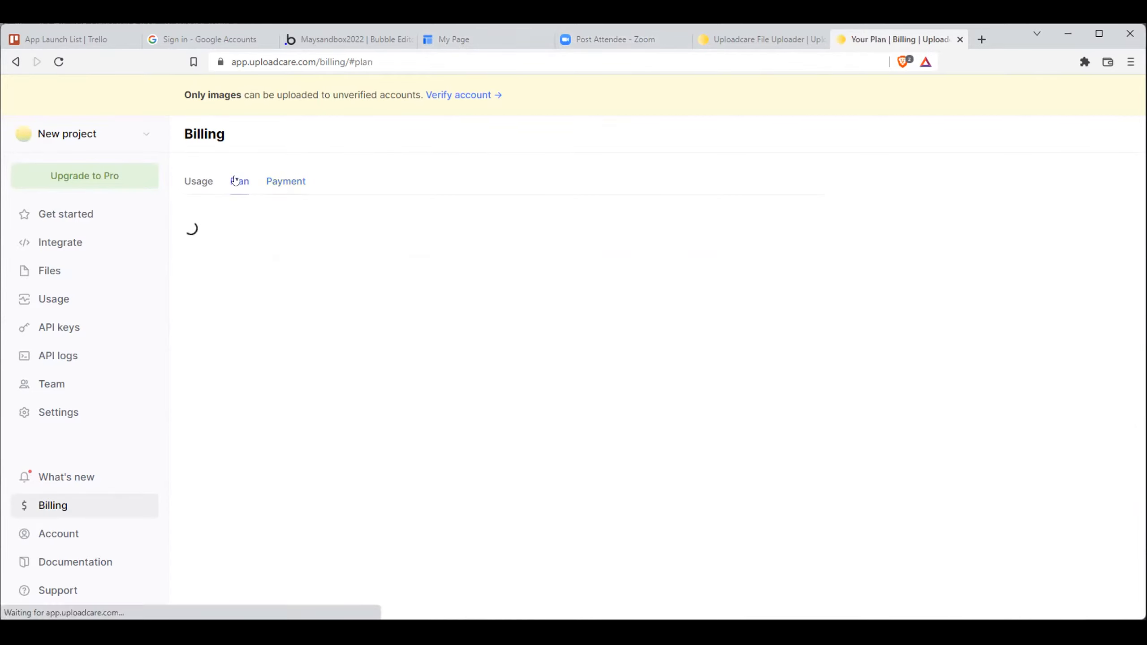
click(275, 181)
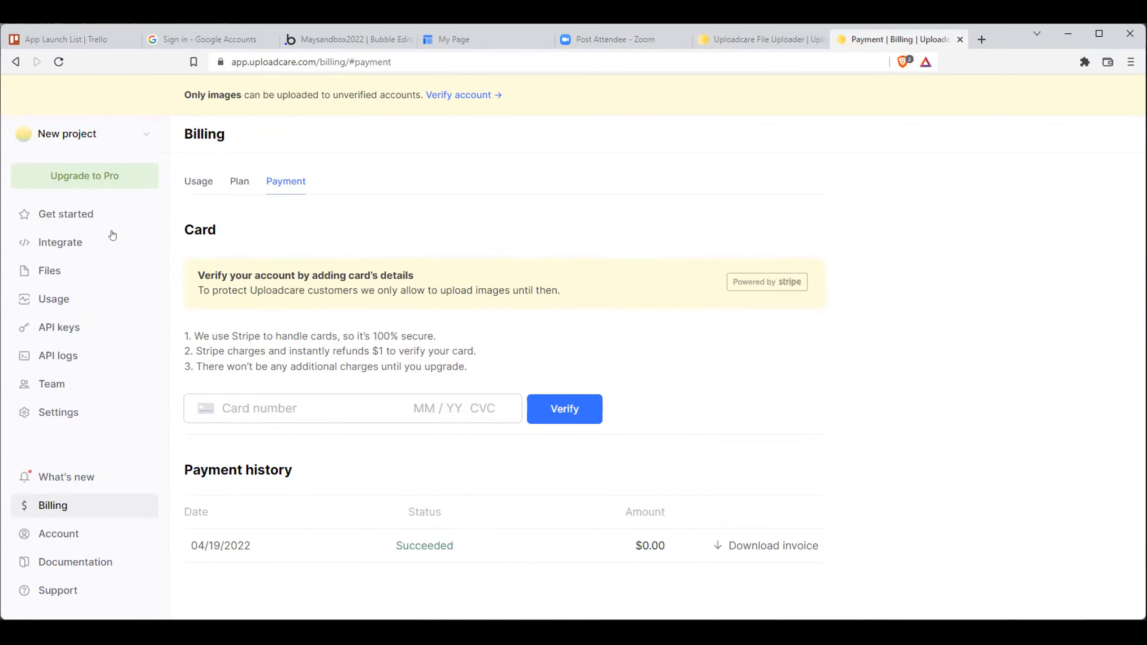
- Compare the project's public API key with the data-public-key in the HTML element on Bubble's uploadcare page
click(56, 326)
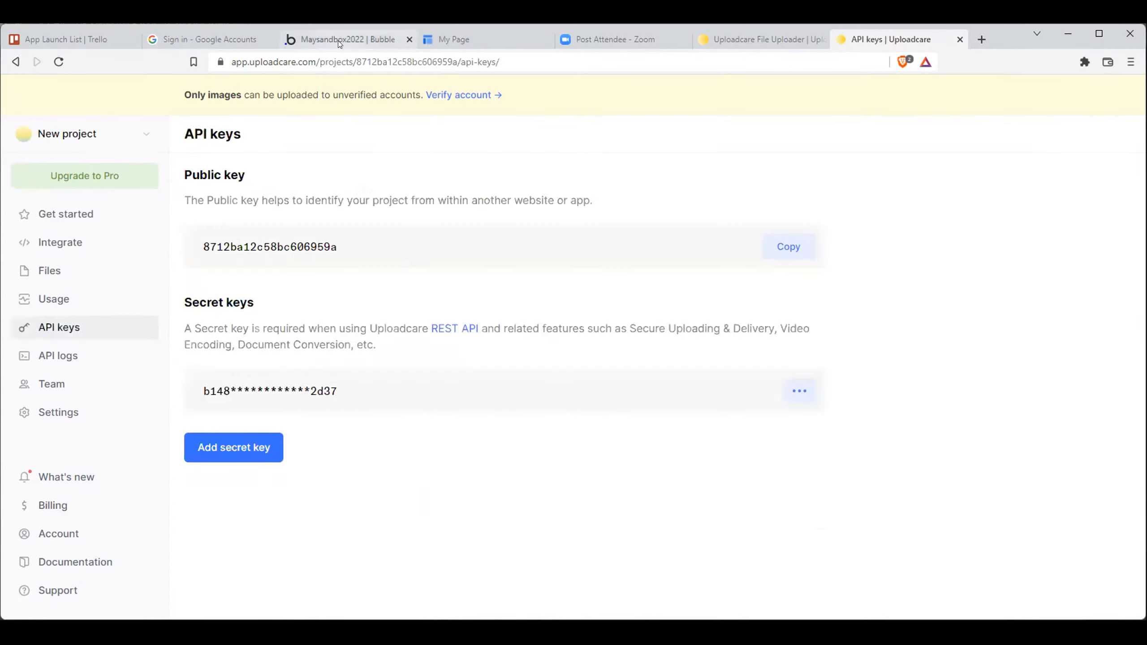
double_click(340, 237)
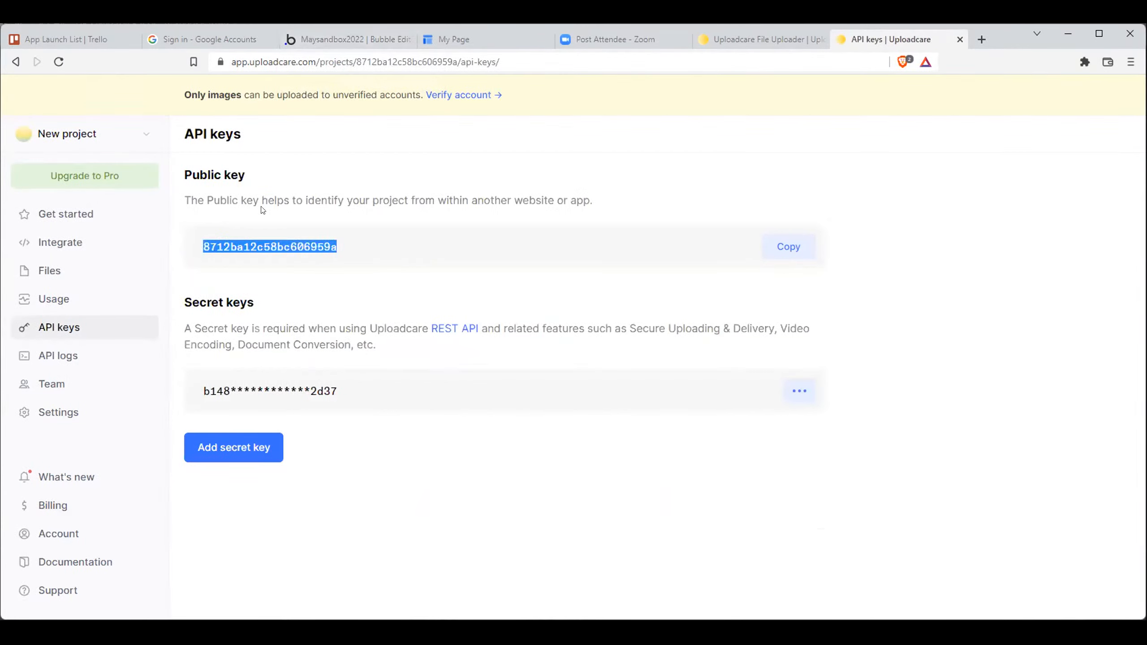
click(352, 39)
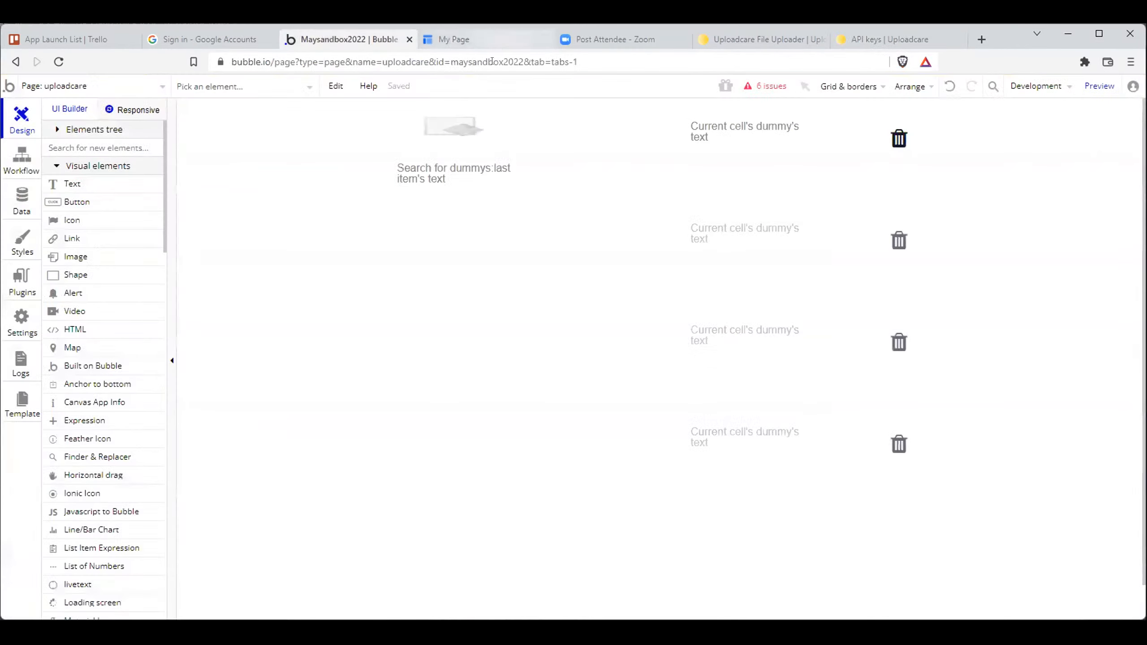
double_click(450, 171)
click(447, 129)
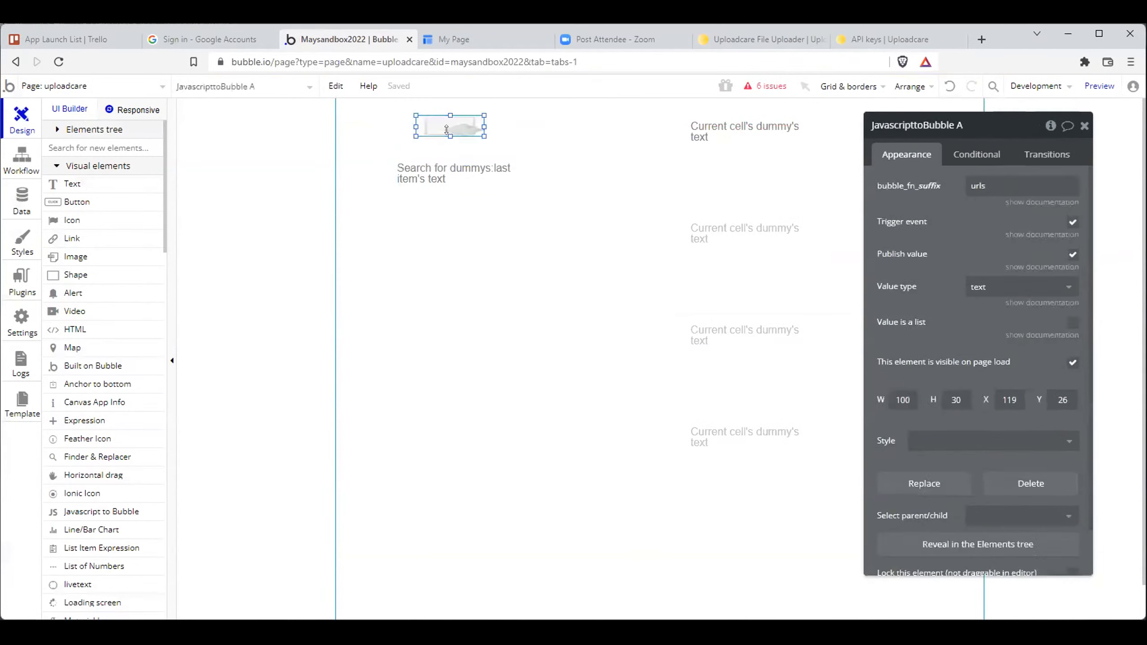
click(448, 171)
click(473, 336)
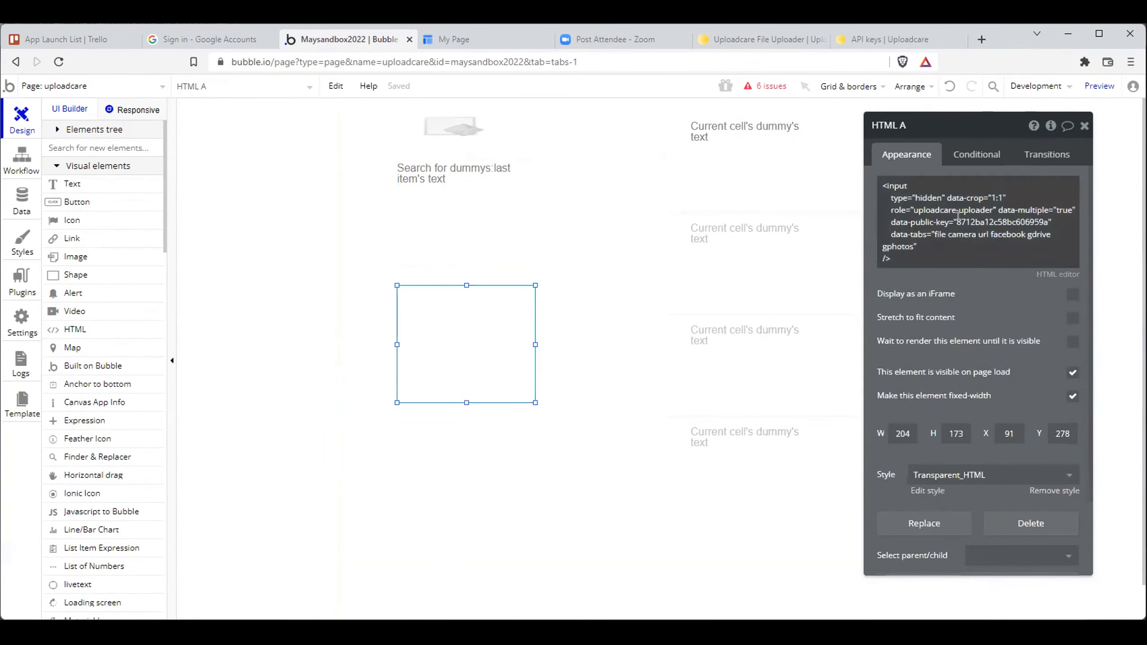
click(915, 225)
drag(957, 221, 1048, 222)
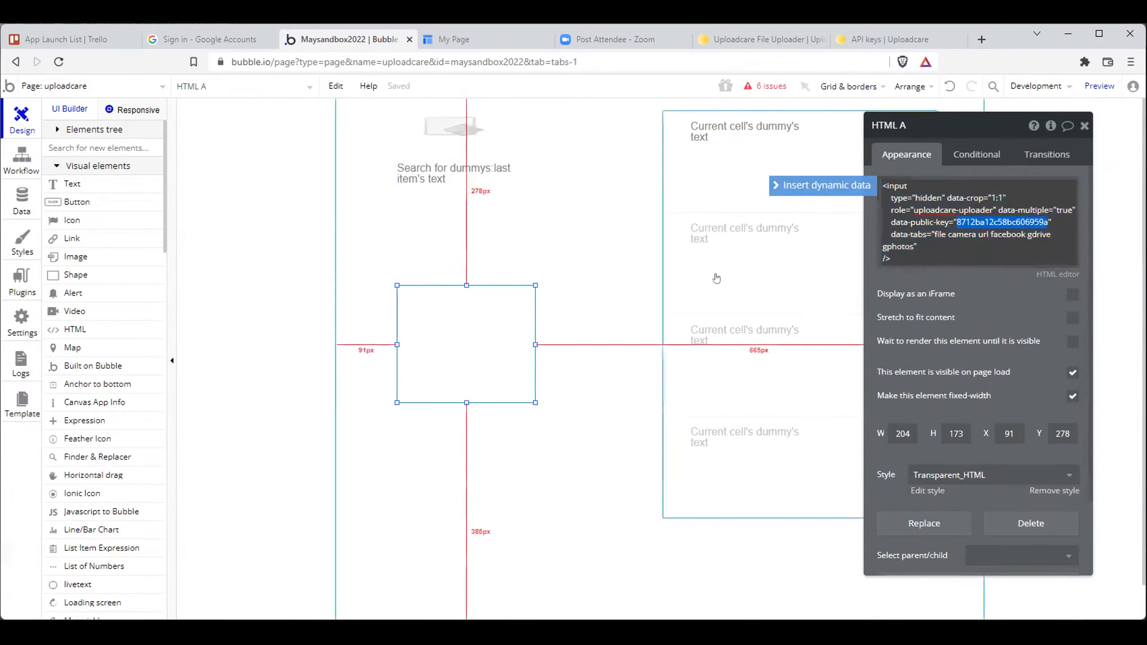
- Inspect the image element's dynamic source and the HTML element's uploader code on the uploadcare page
click(460, 235)
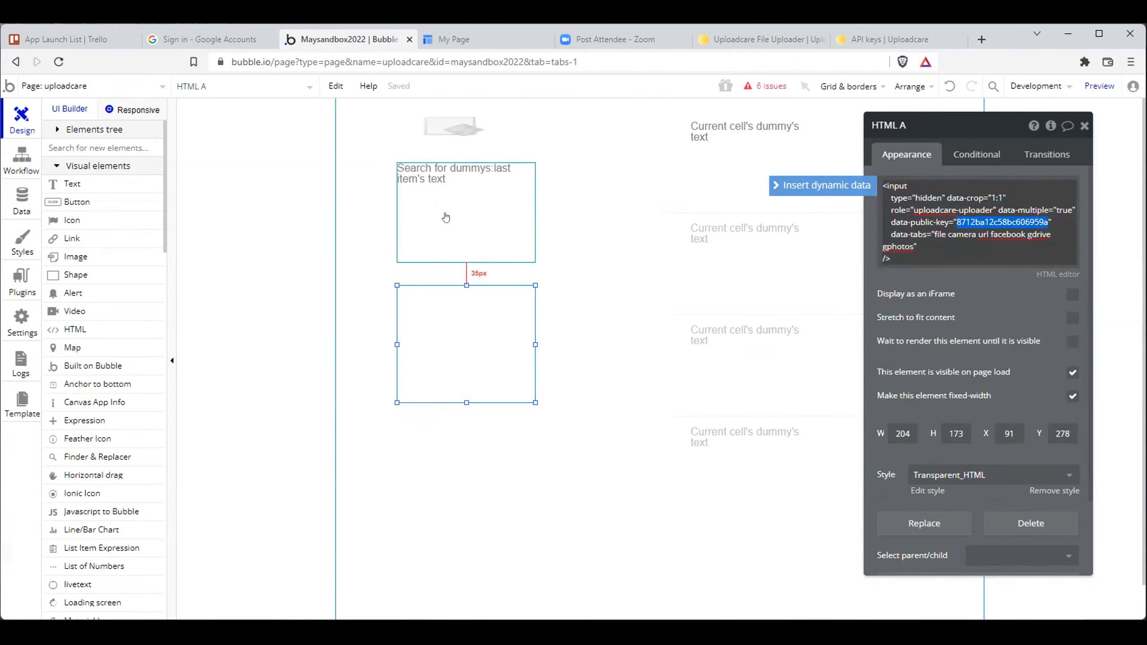
click(1014, 233)
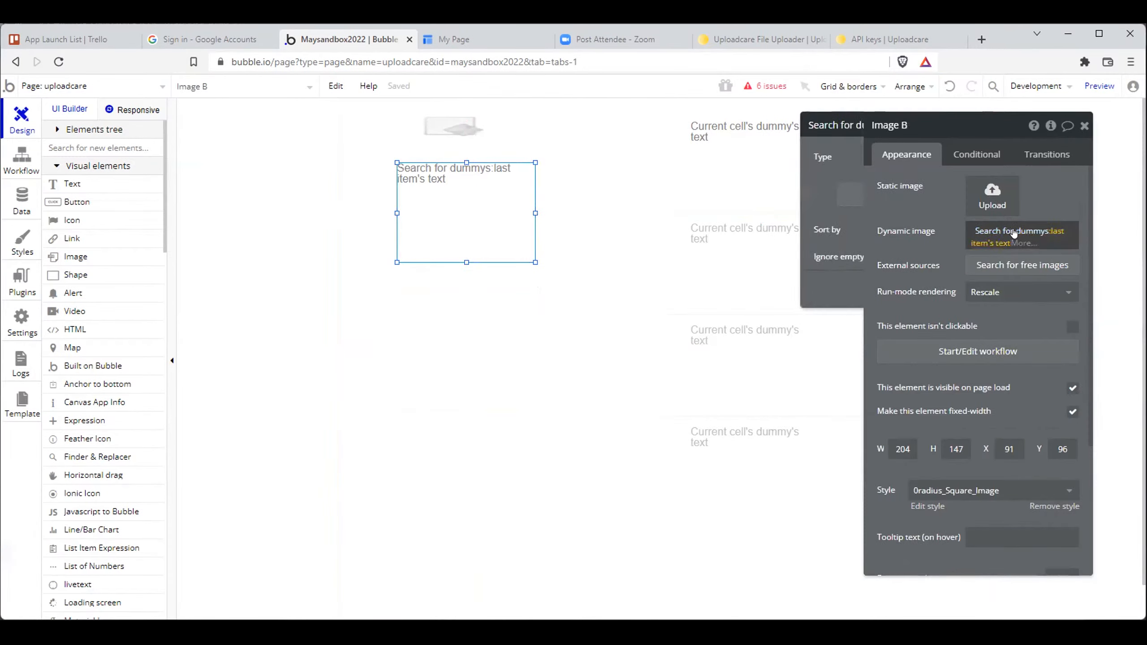
click(926, 212)
click(465, 131)
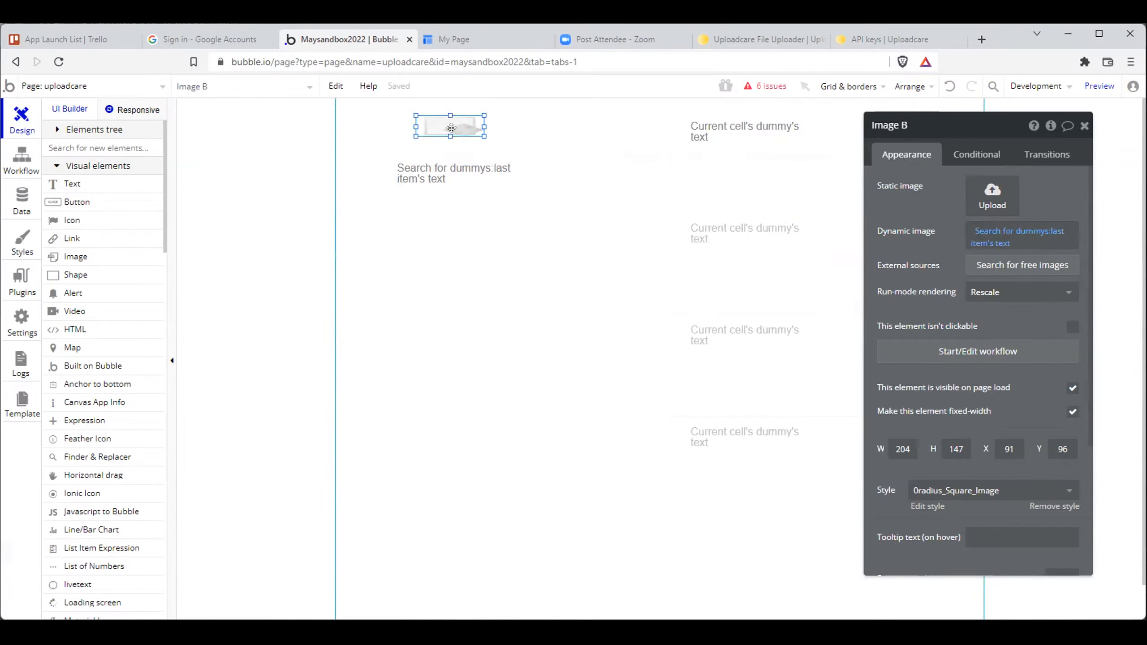
click(469, 316)
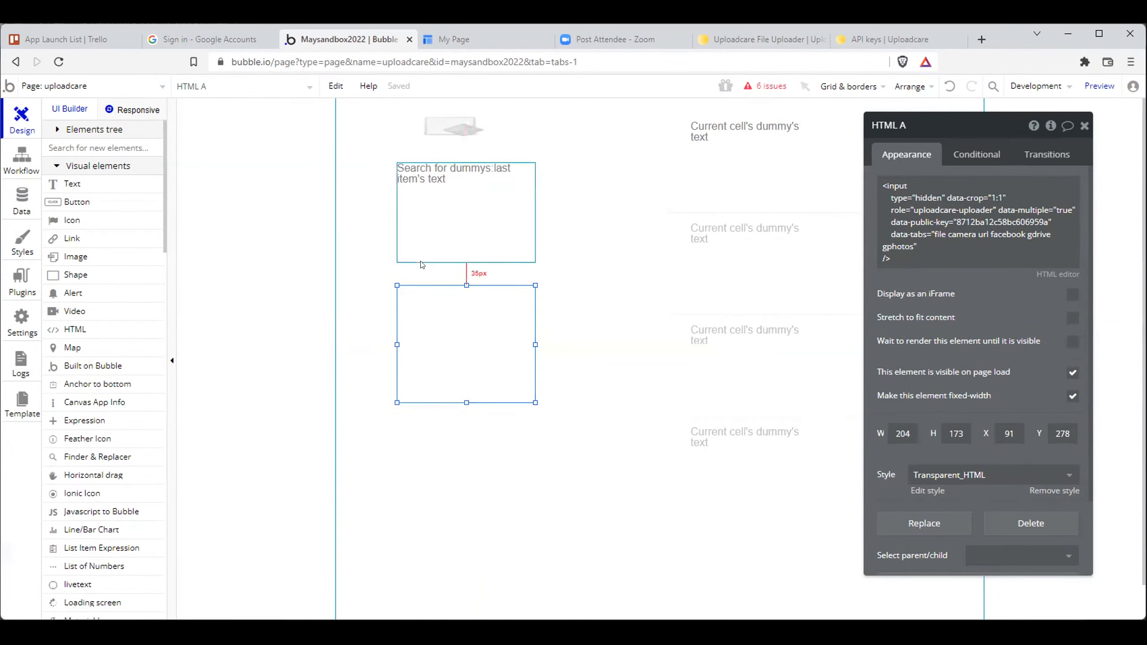
click(436, 257)
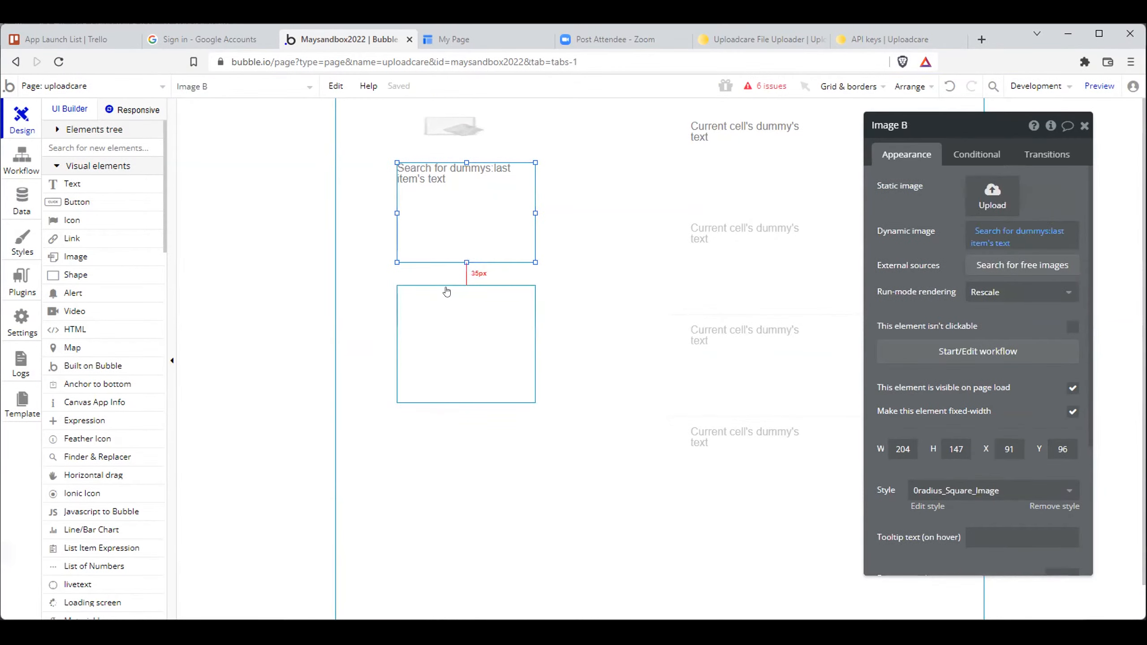
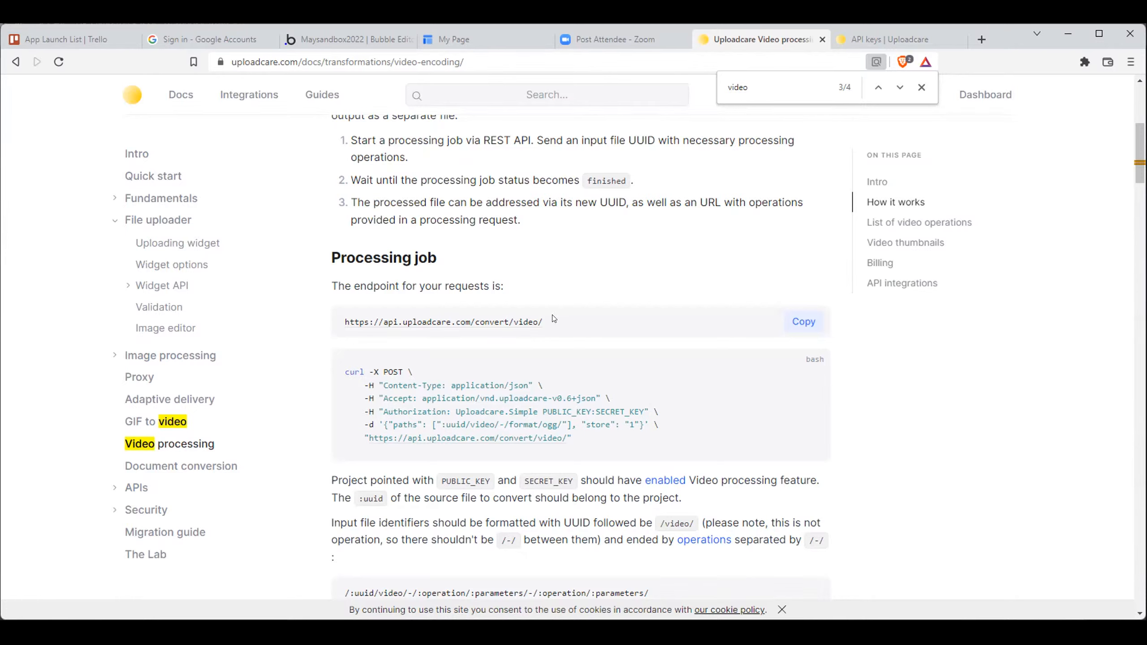
- Review the Processing job curl request in the video processing docs and the topics under APIs
drag(590, 440, 340, 362)
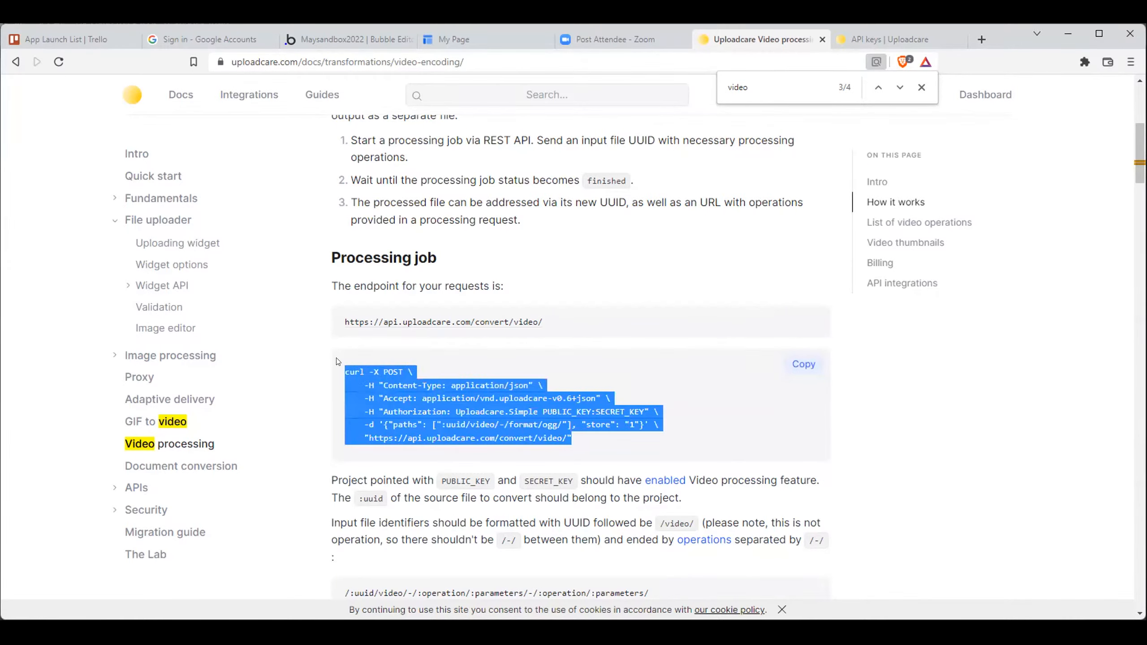
click(338, 356)
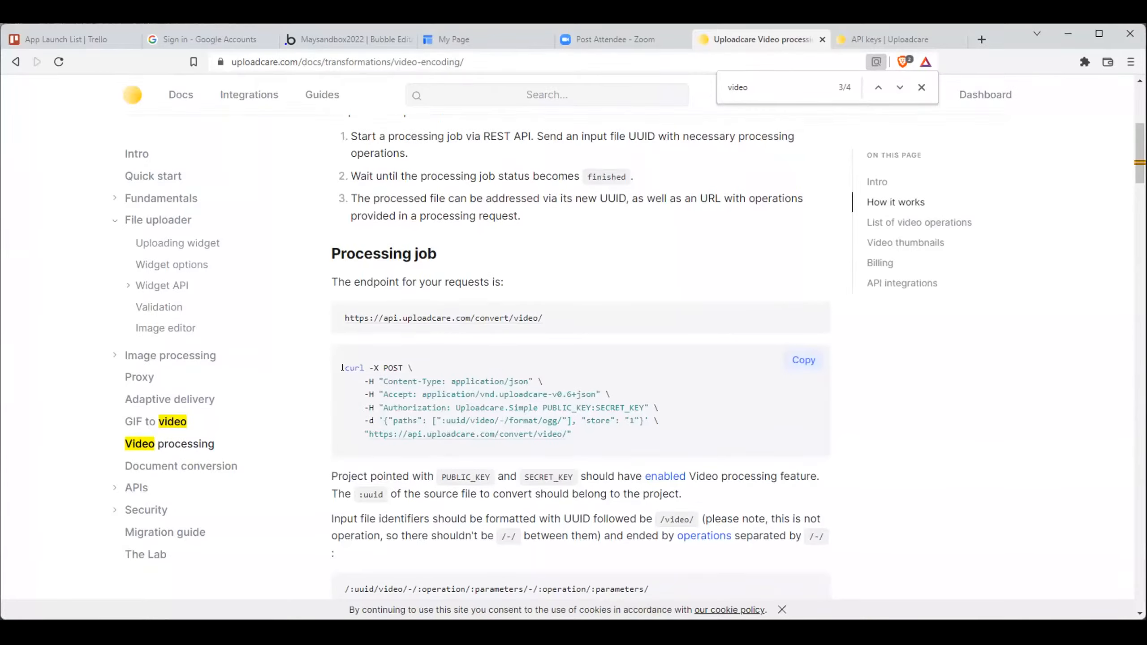
scroll(317, 355, down, 1)
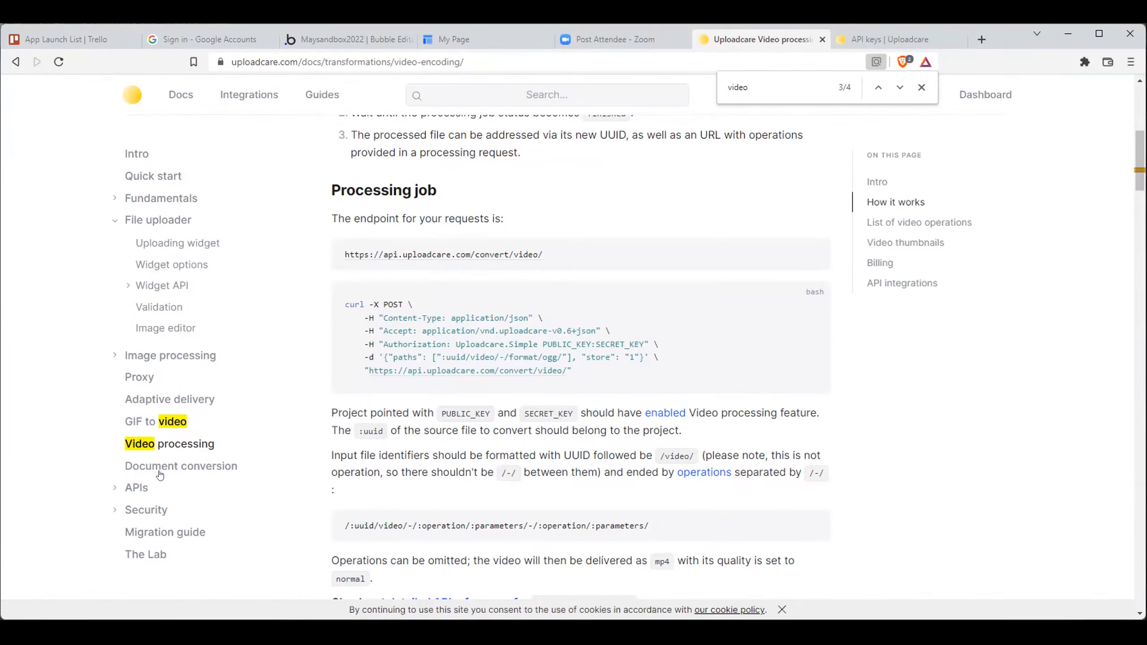
click(107, 492)
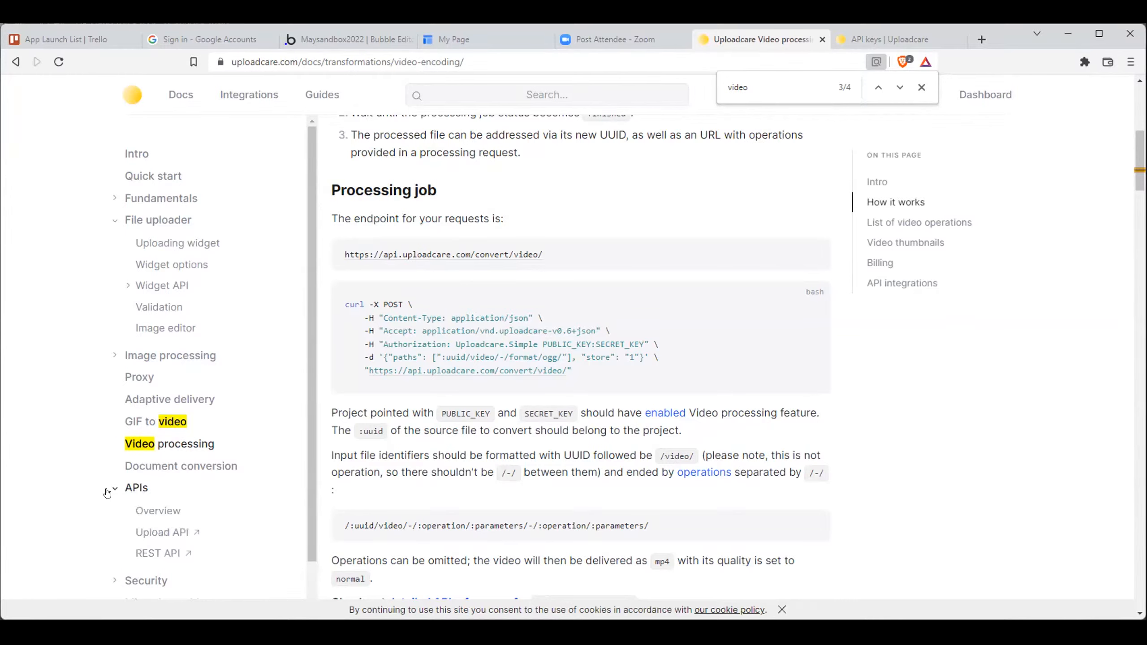
click(107, 492)
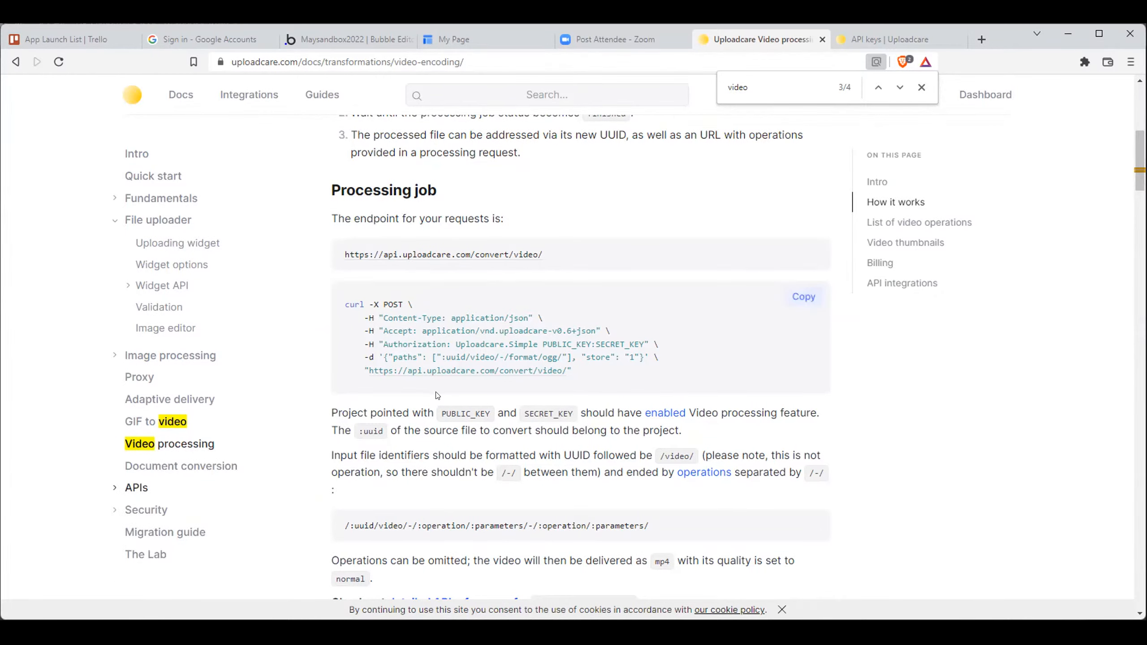
- Read through the File uploader's Image editor documentation, from How it works through Configuration and Localization
click(179, 330)
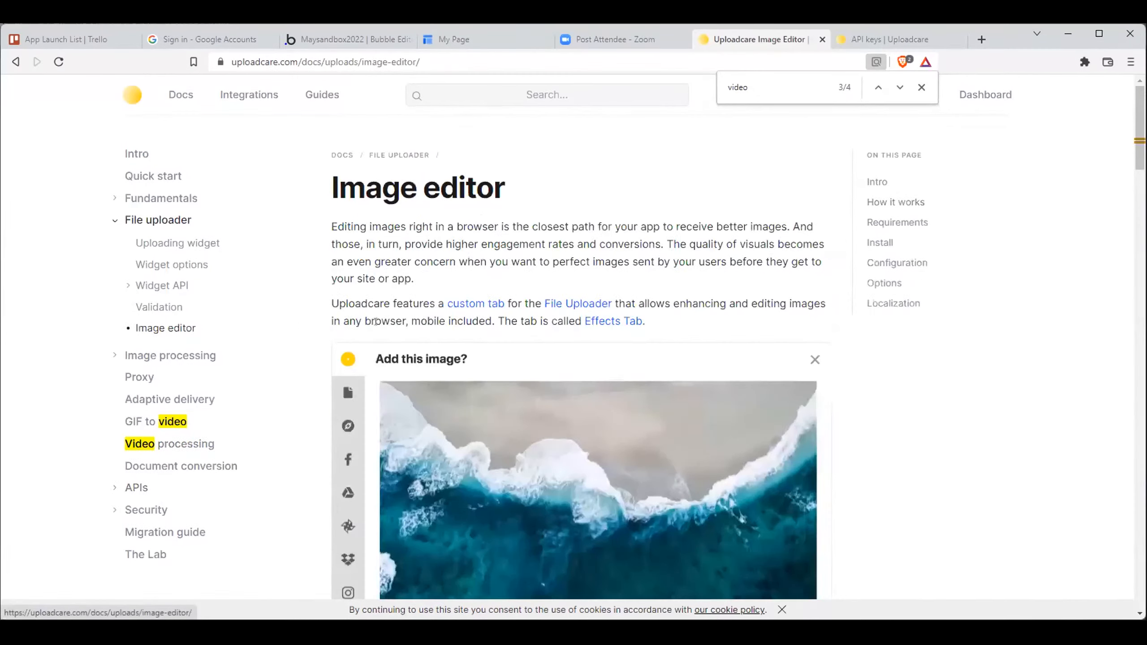
scroll(325, 438, down, 10)
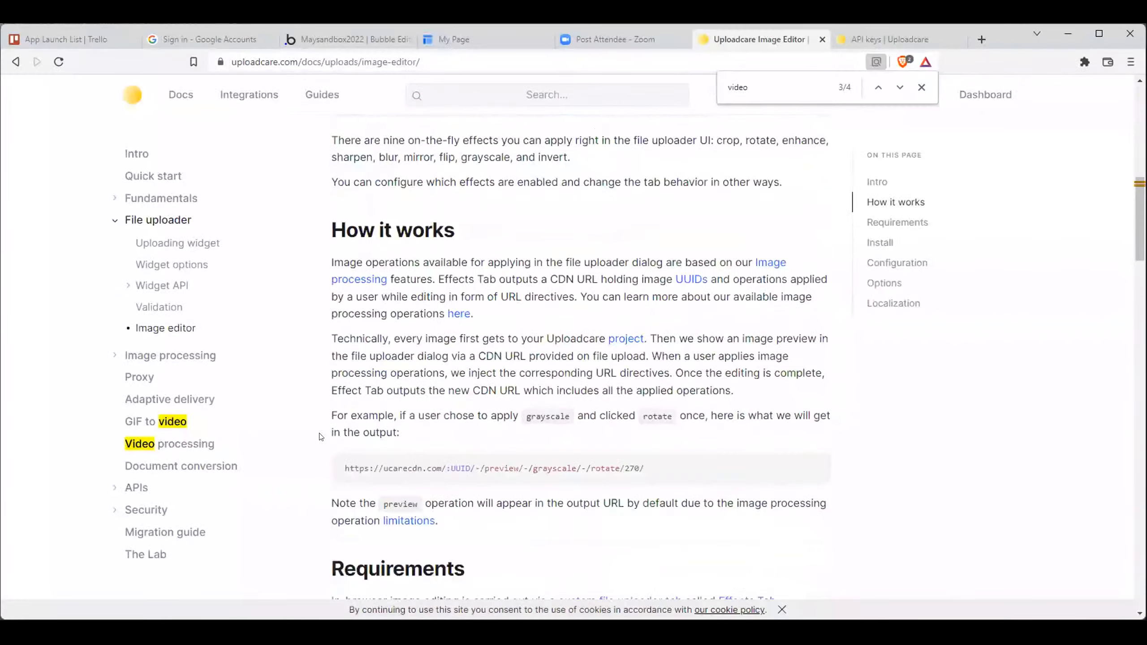
scroll(320, 430, down, 5)
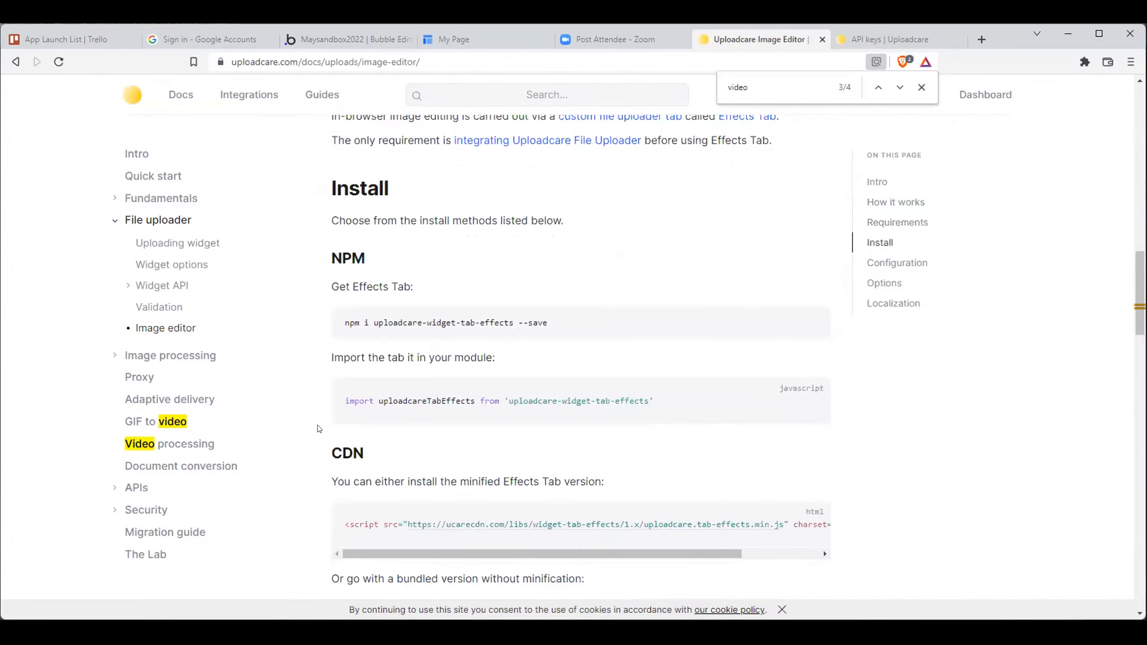
scroll(319, 428, down, 6)
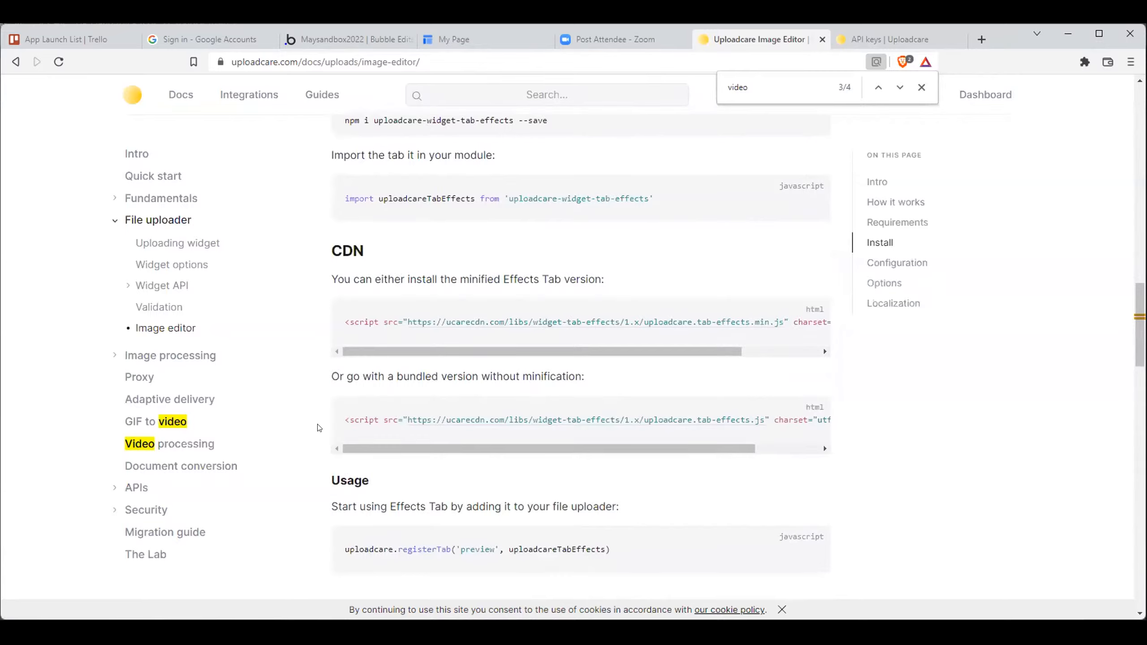
scroll(319, 428, down, 12)
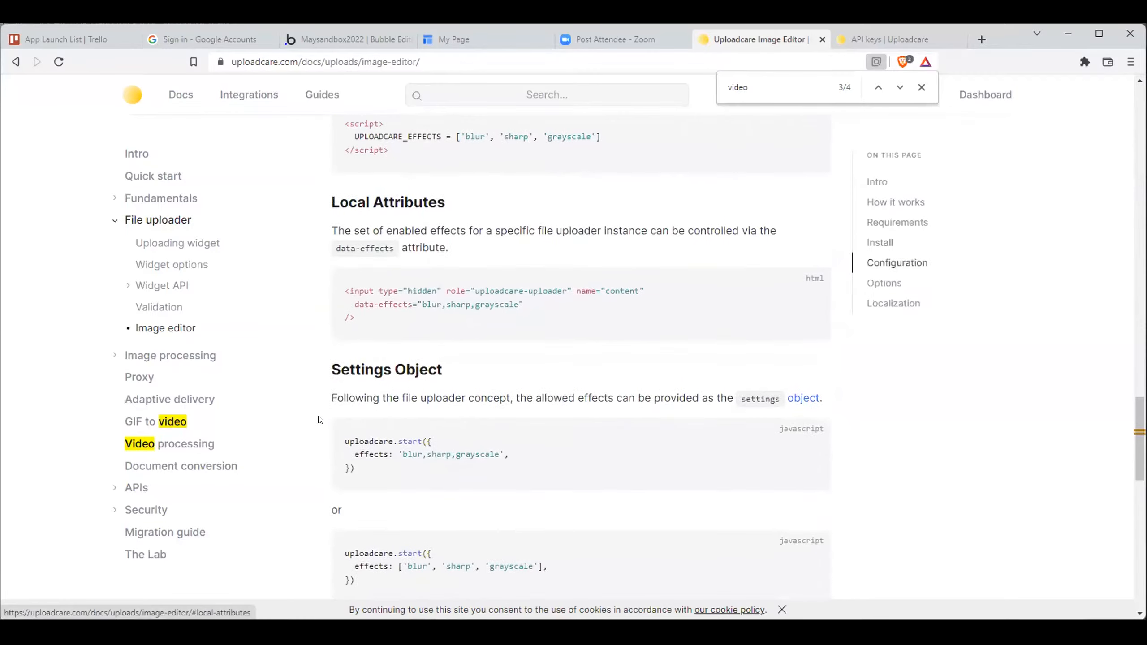
scroll(320, 419, down, 10)
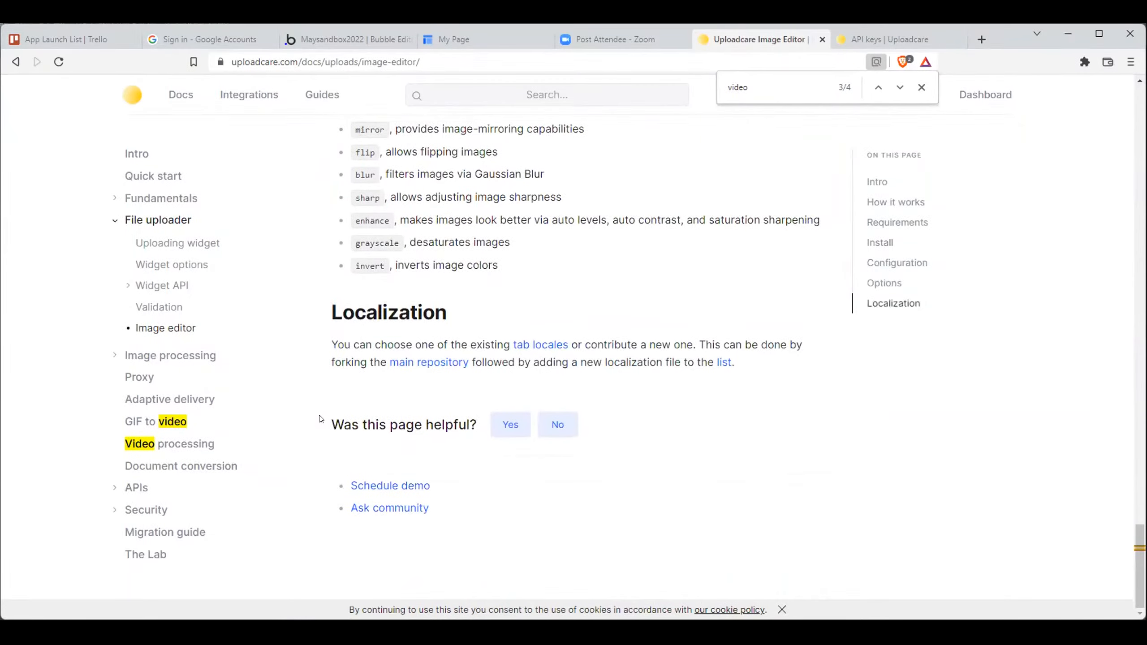
- Switch to the Bubble editor, undo the last change on the uploadcare page, and preview the page
click(348, 41)
click(950, 87)
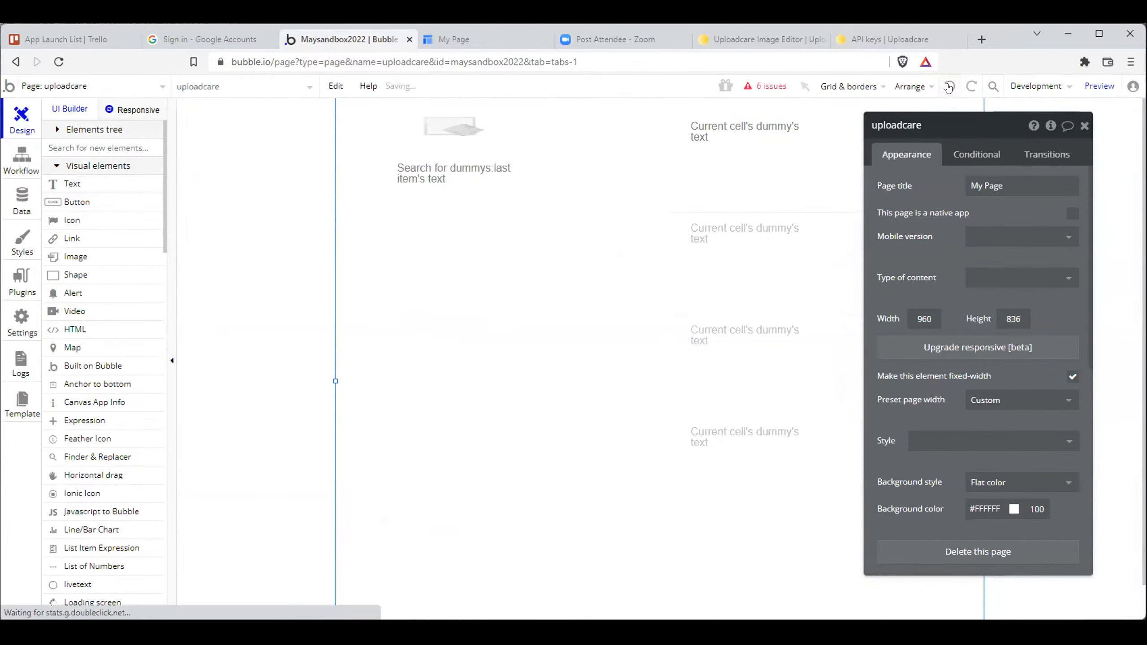
click(555, 269)
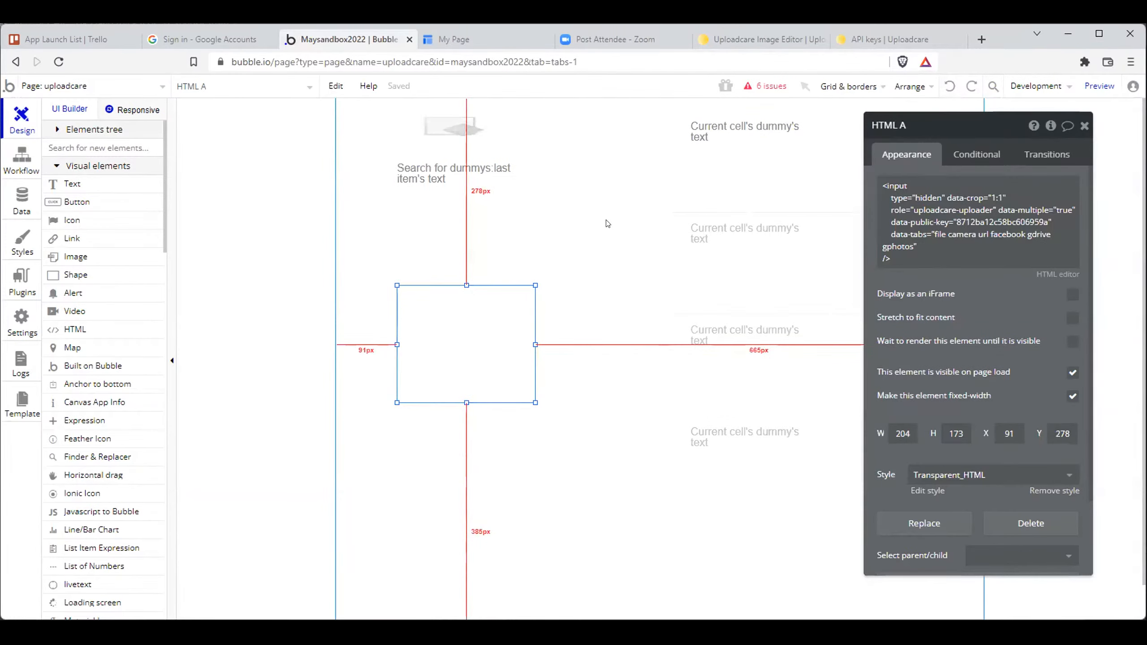
click(628, 213)
drag(470, 354, 427, 211)
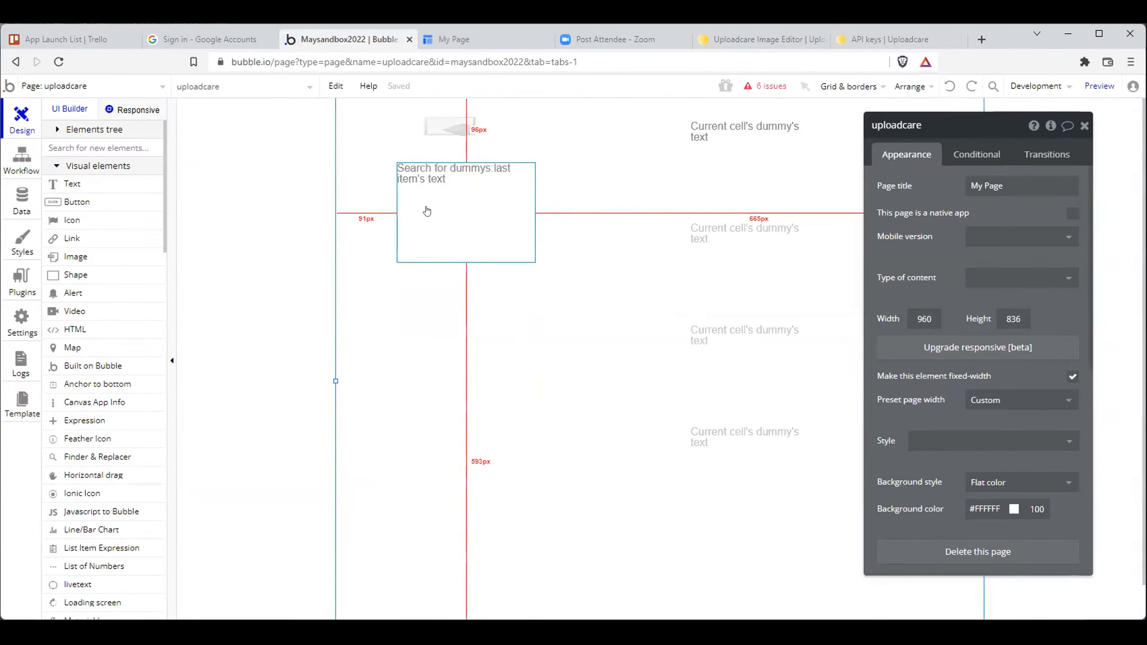
drag(450, 265, 479, 351)
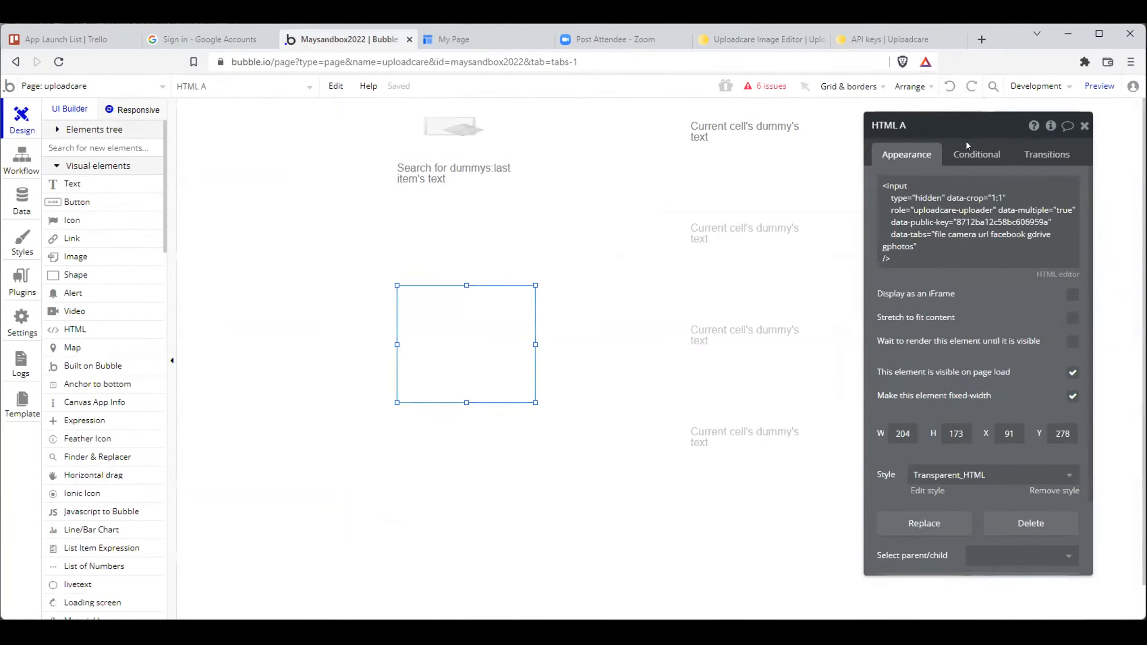
click(1079, 86)
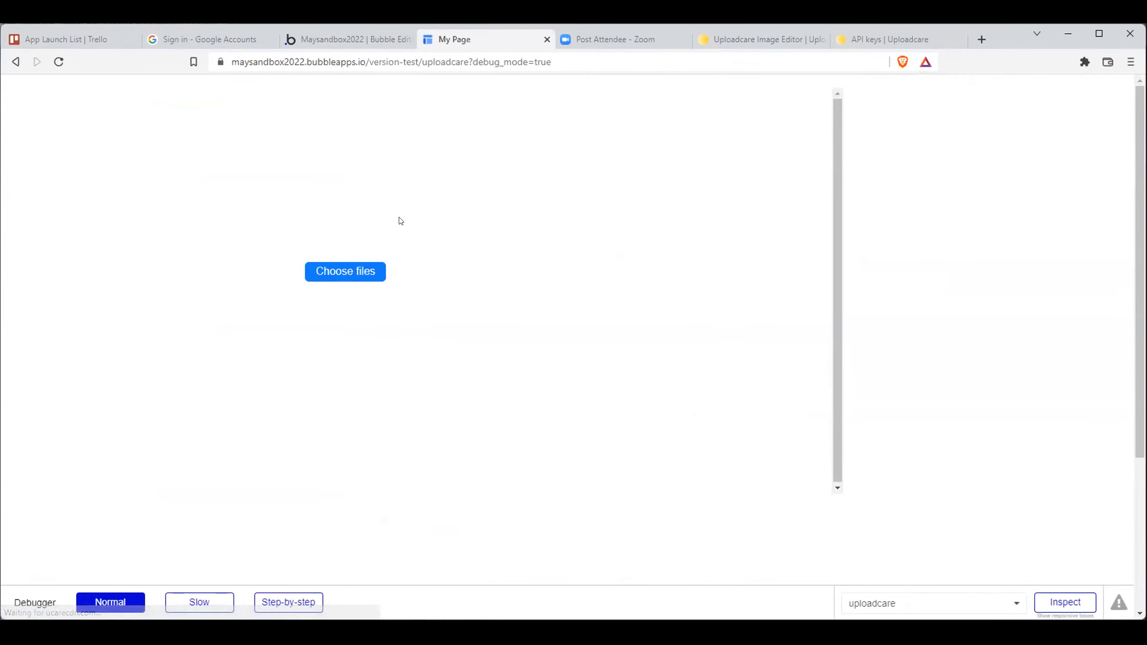
- Return to the Uploadcare docs and expand the Widget API topics under File uploader
click(748, 35)
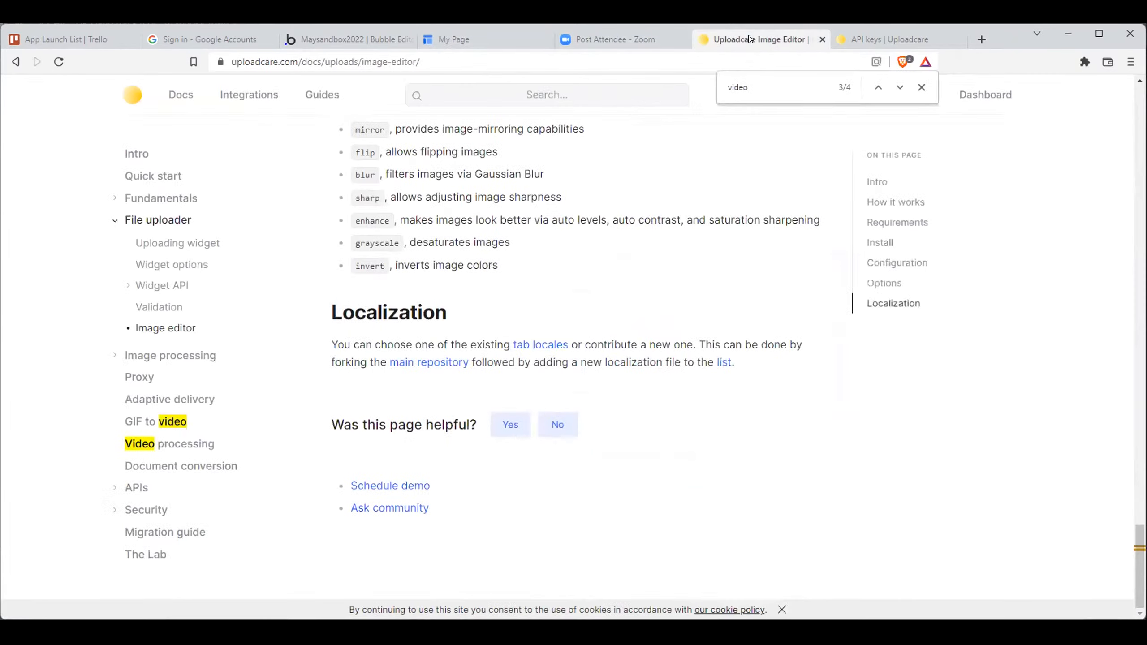
click(158, 286)
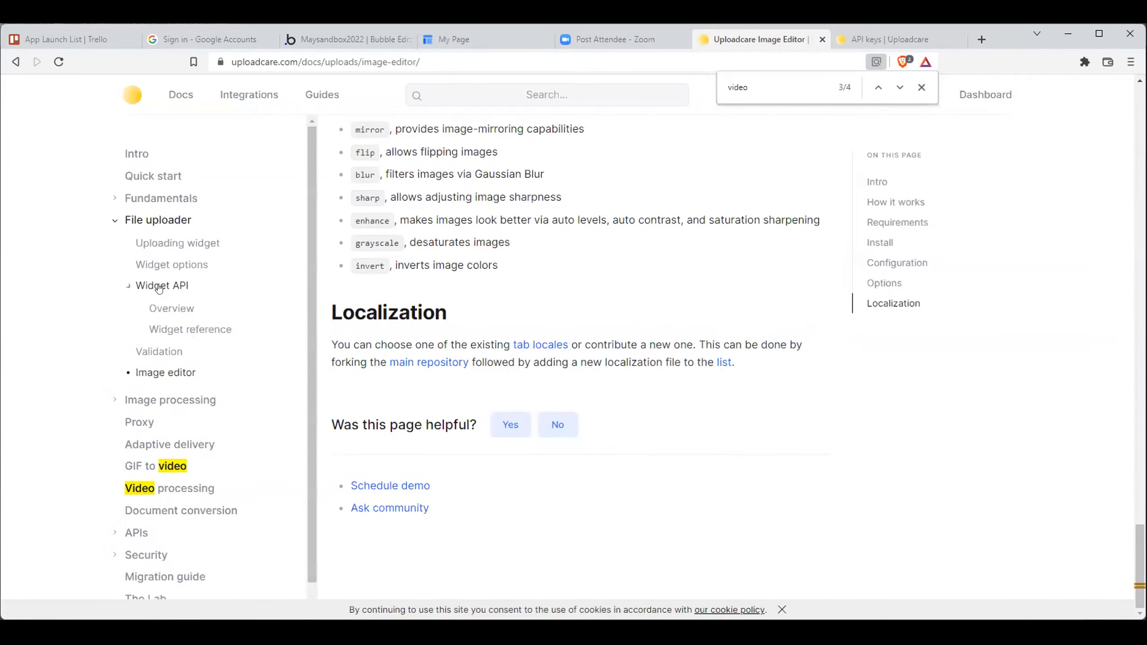
- On the Bubble test page, choose web.png from the local Desktop folder in the Uploadcare file uploader
click(454, 40)
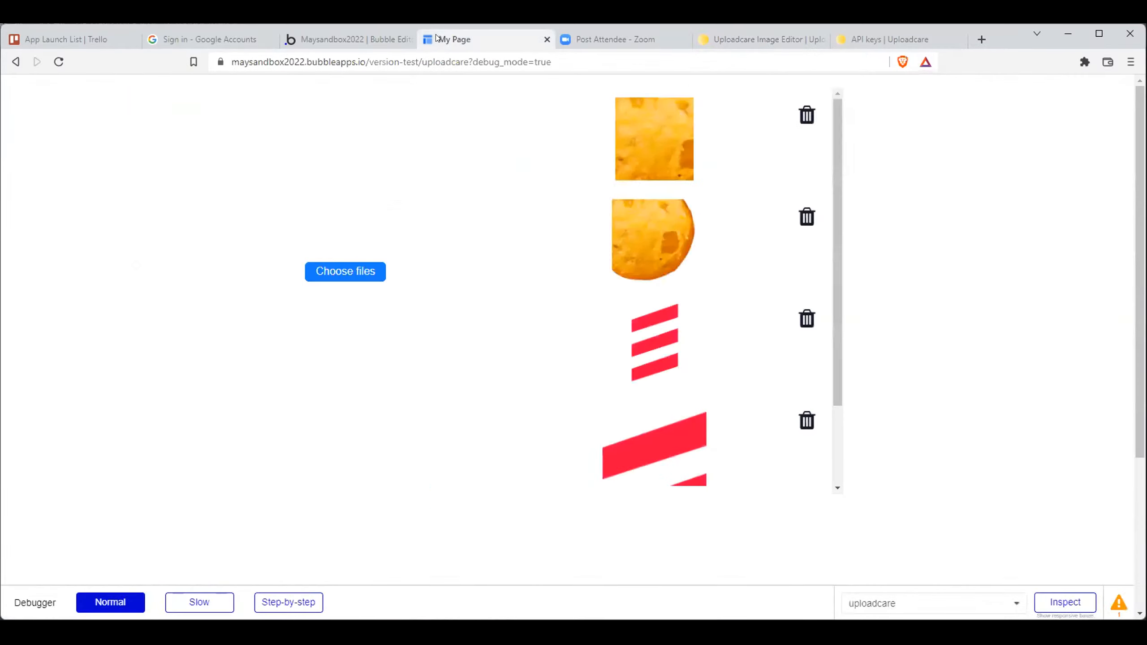
click(345, 271)
click(647, 338)
scroll(534, 229, down, 1)
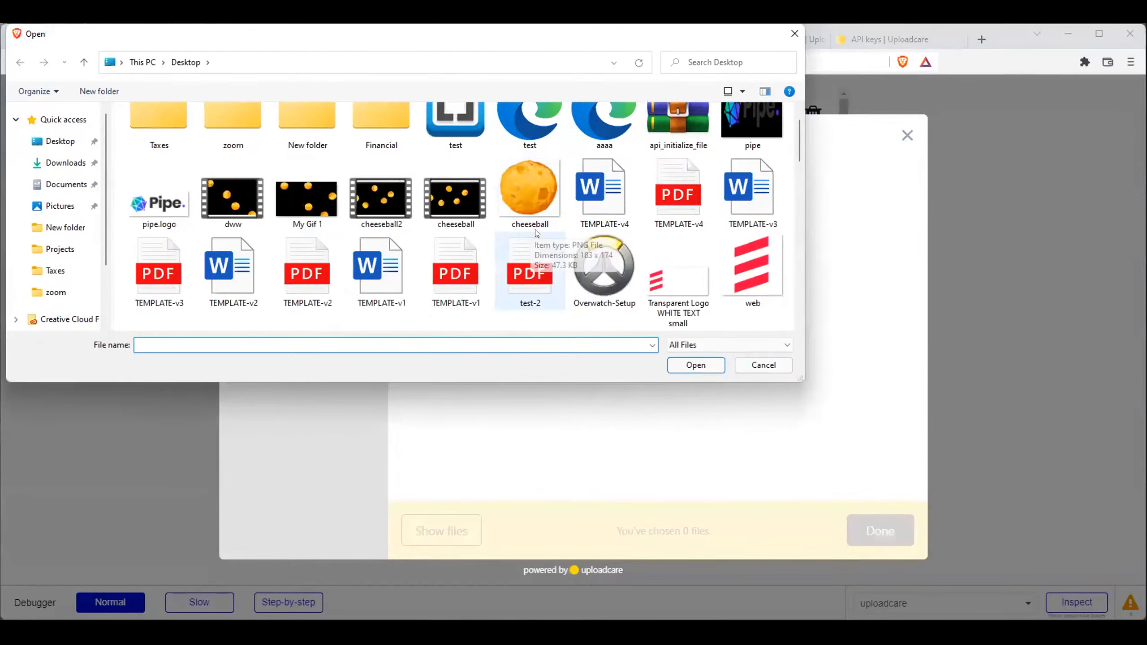
scroll(770, 270, down, 3)
click(770, 271)
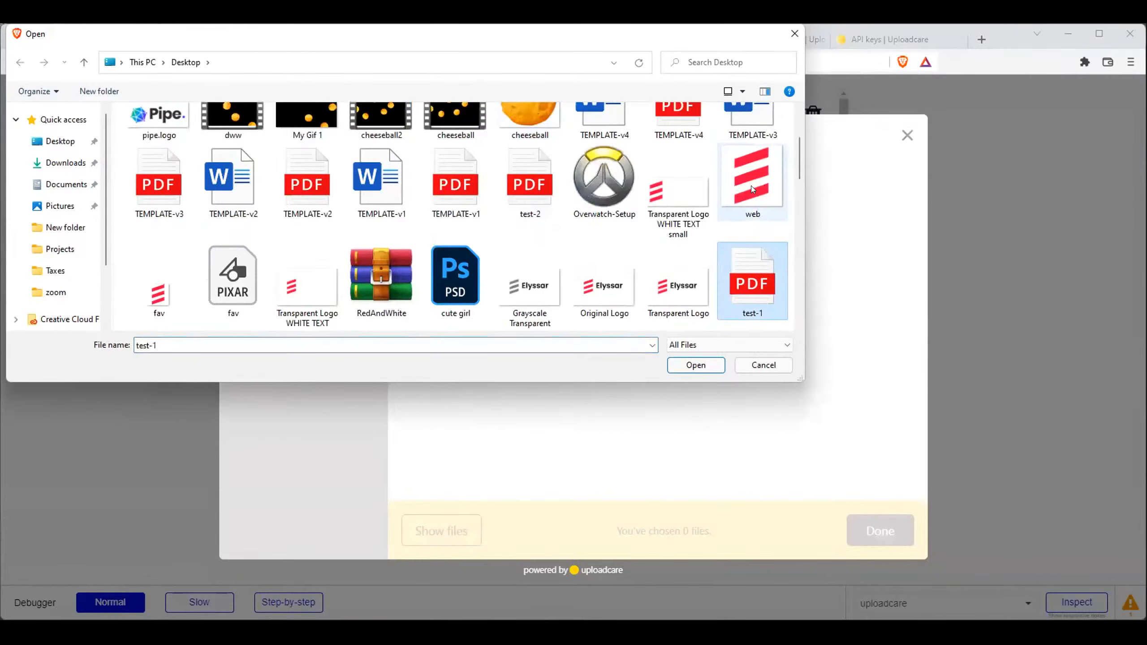
click(751, 184)
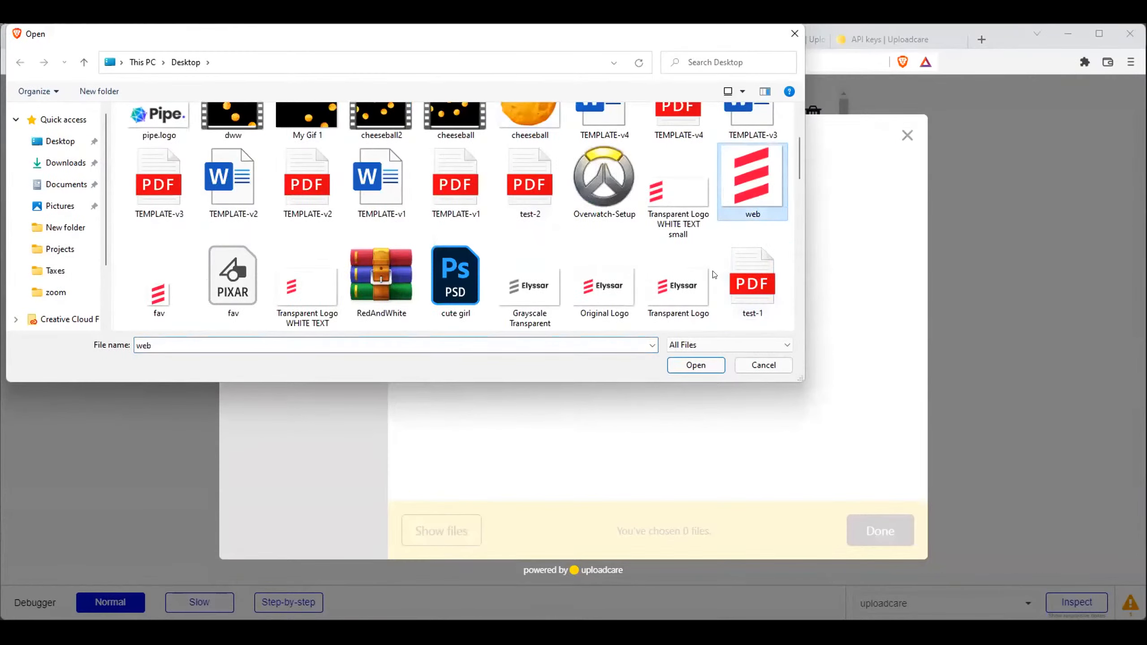
double_click(732, 182)
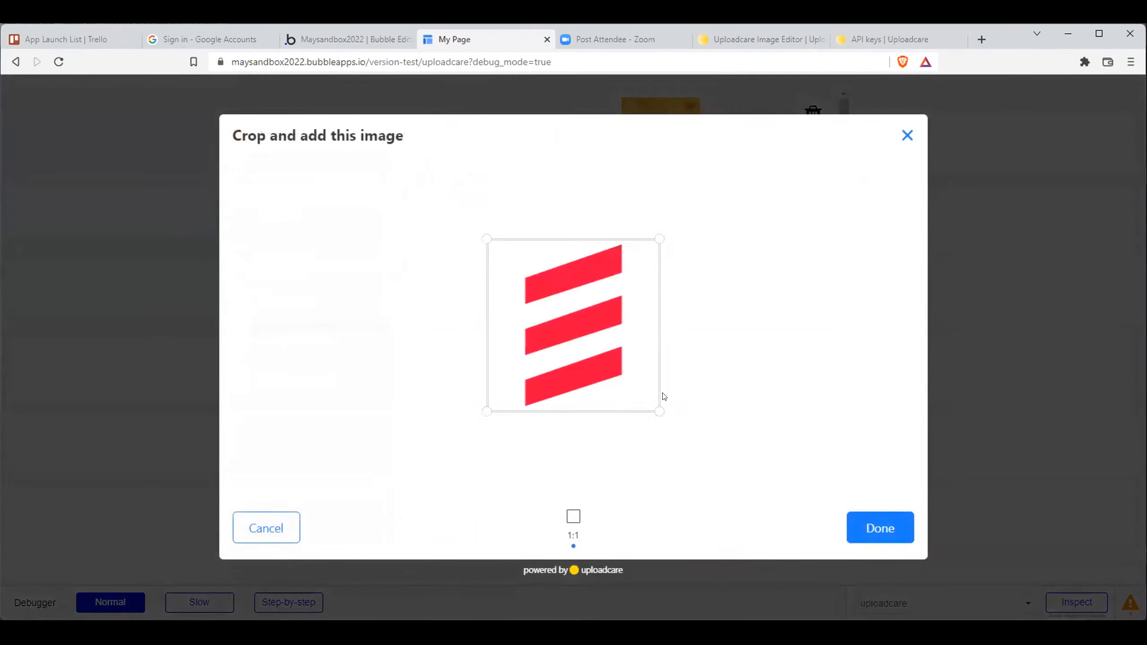
- Crop web.png to a smaller 1:1 area around the middle of the logo and add it to the page
drag(657, 409, 576, 328)
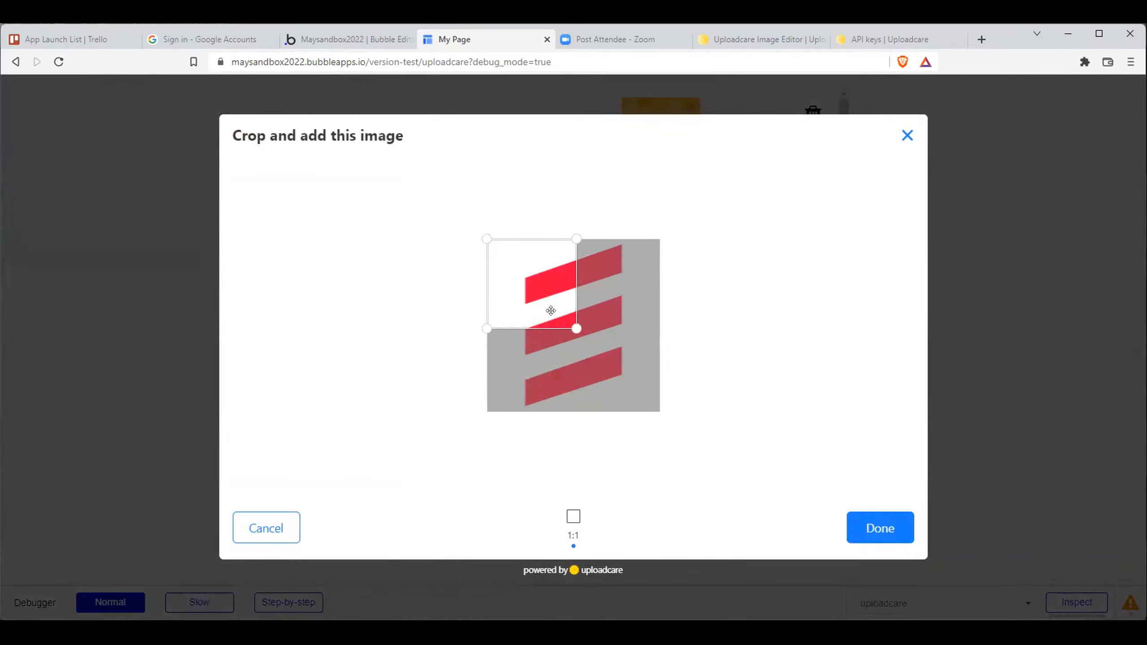
drag(544, 291, 580, 324)
click(877, 516)
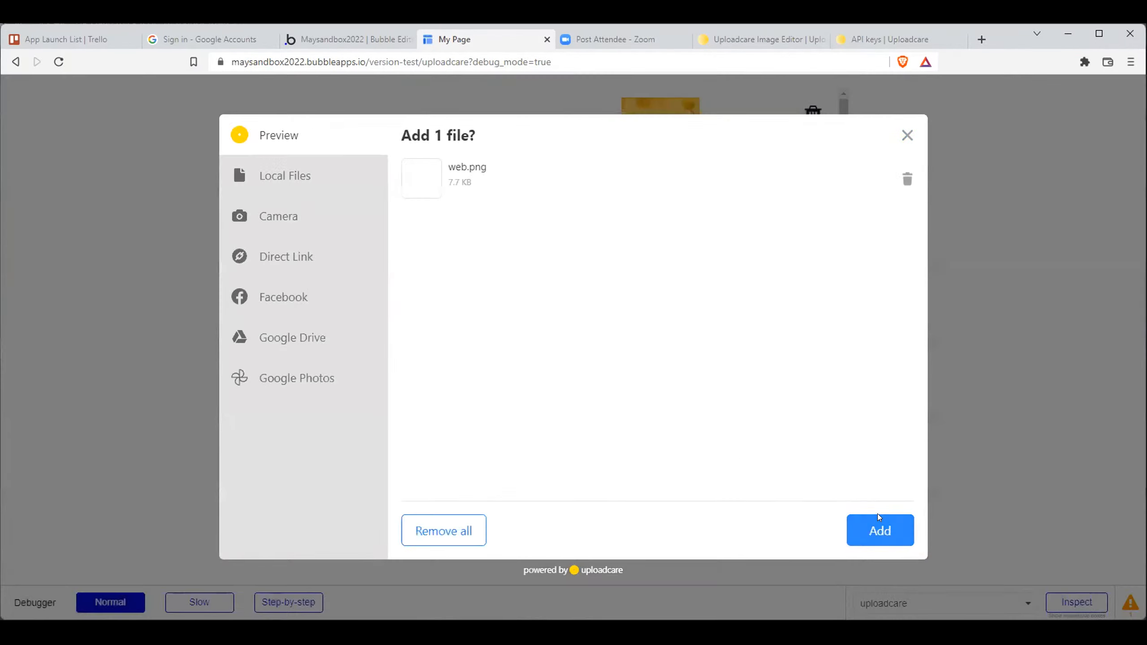
click(879, 524)
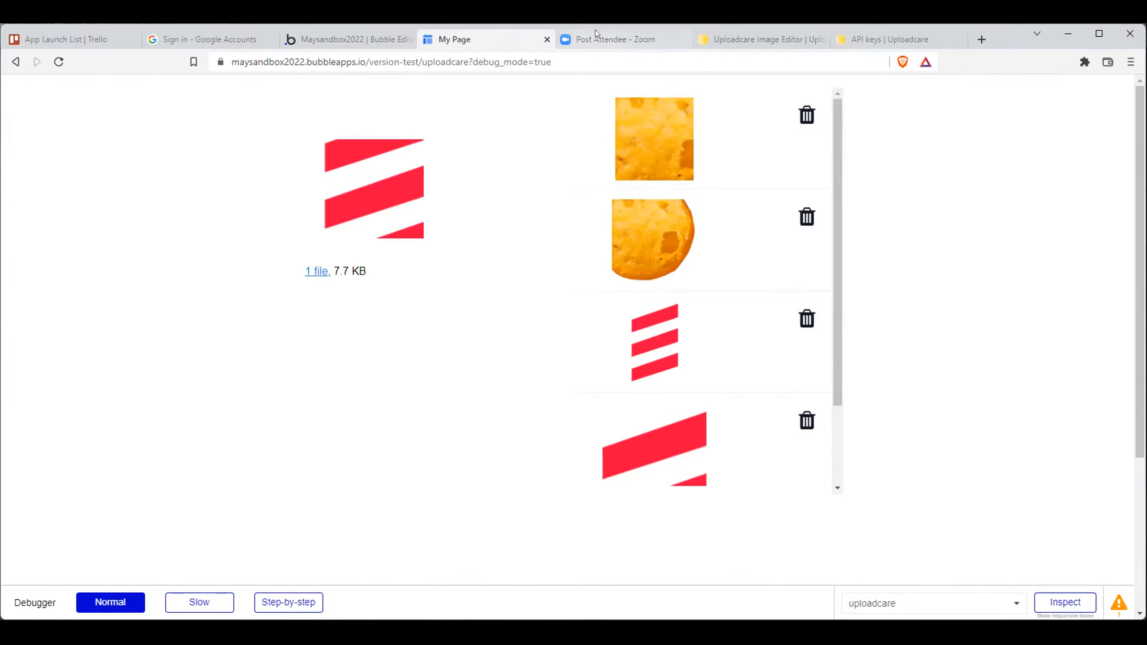
- Look over the Widget API topics in the Uploadcare docs and collapse the File uploader section
click(737, 39)
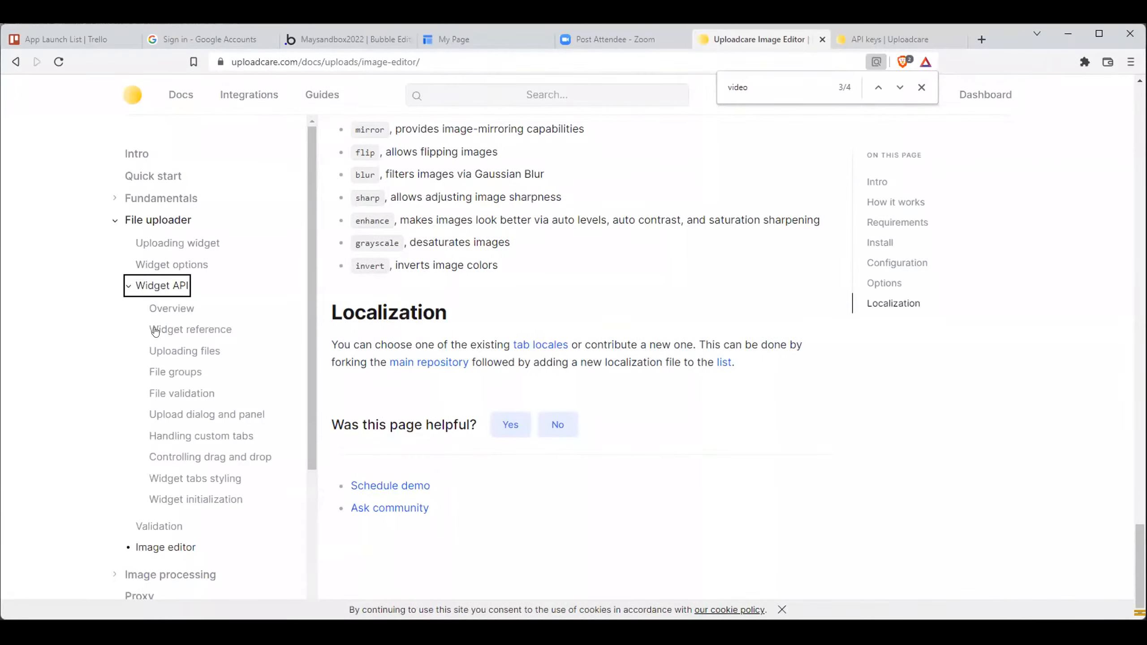
scroll(165, 332, down, 4)
scroll(166, 334, up, 4)
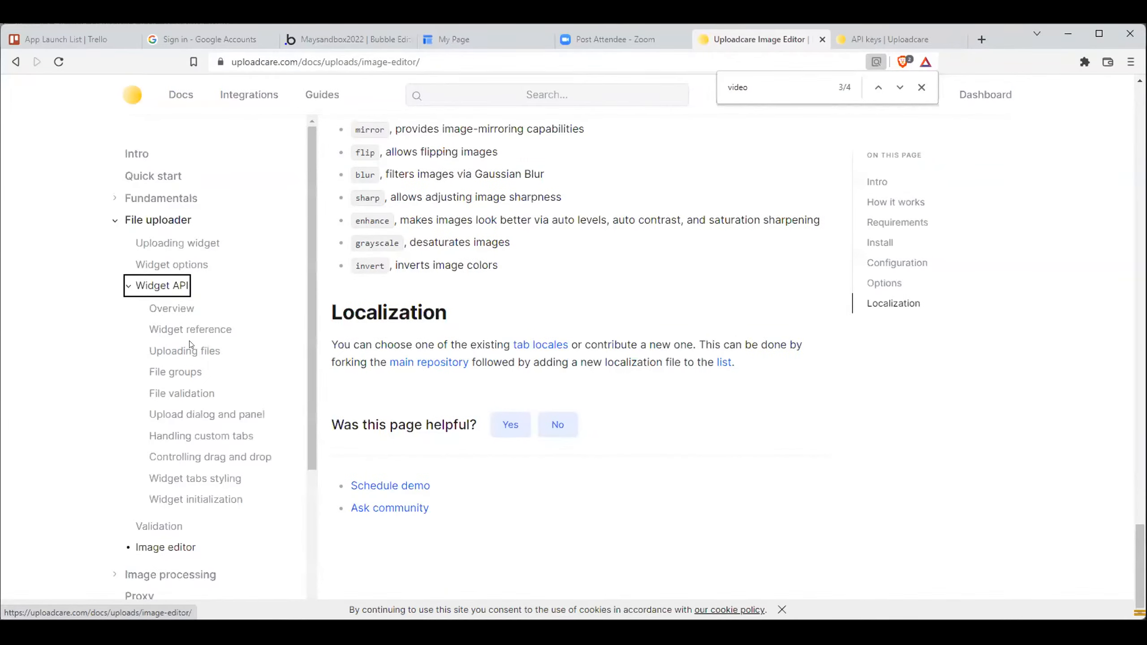
click(115, 221)
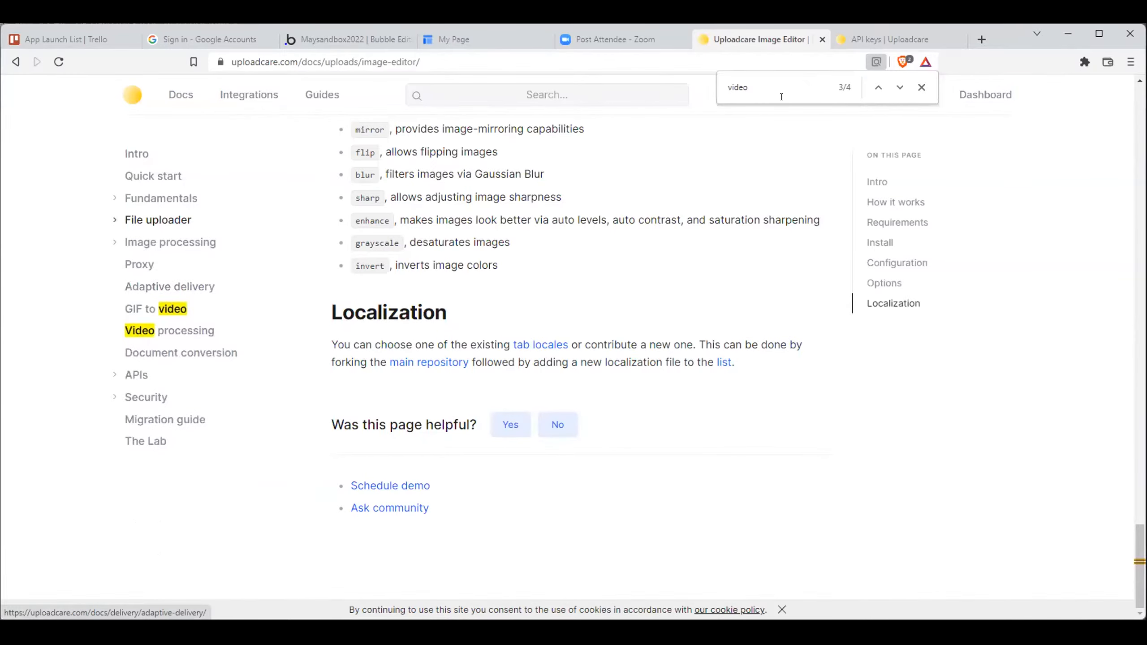
- Open the newest web.png in the Uploadcare project's Files and show its Resize CDN URL
click(858, 44)
click(41, 216)
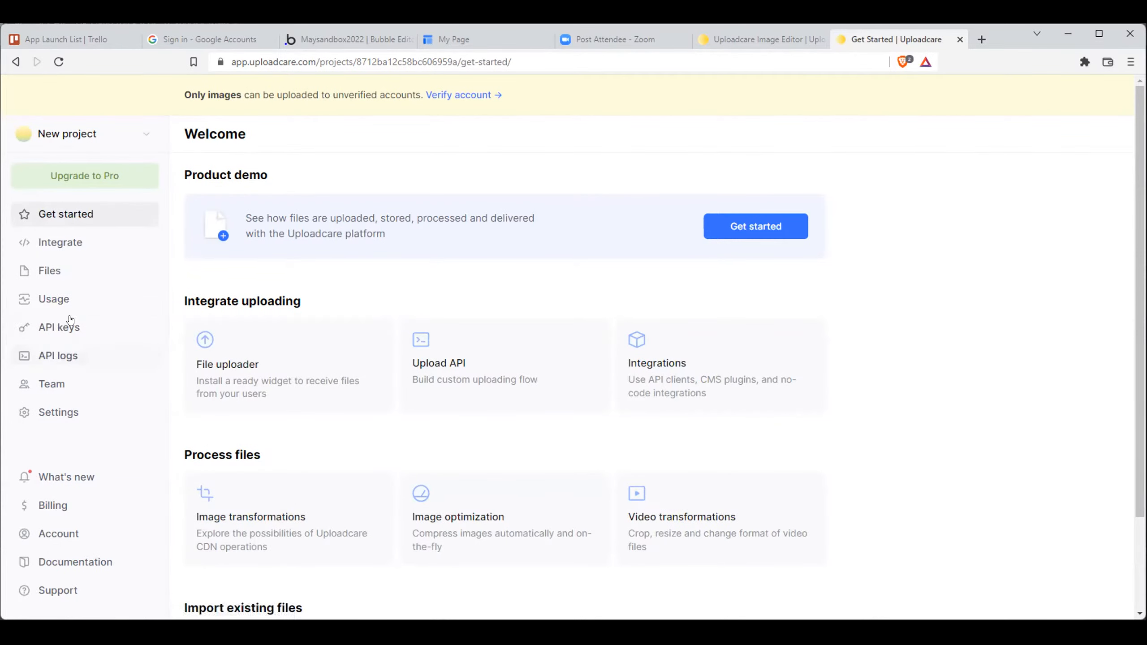
click(51, 269)
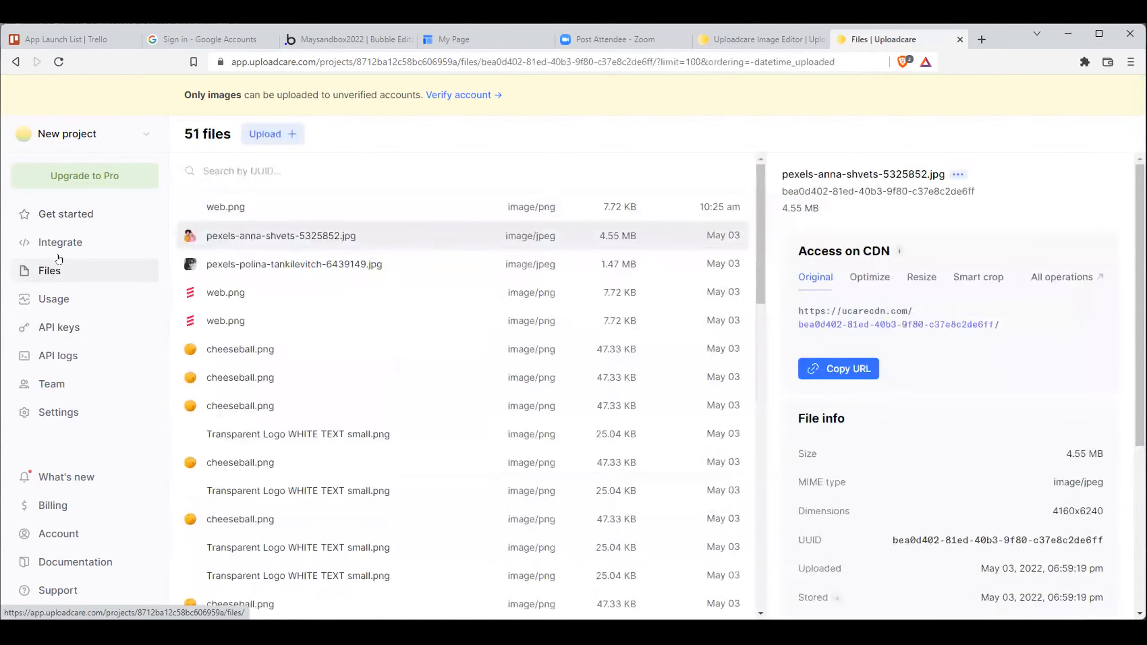
click(426, 214)
click(924, 279)
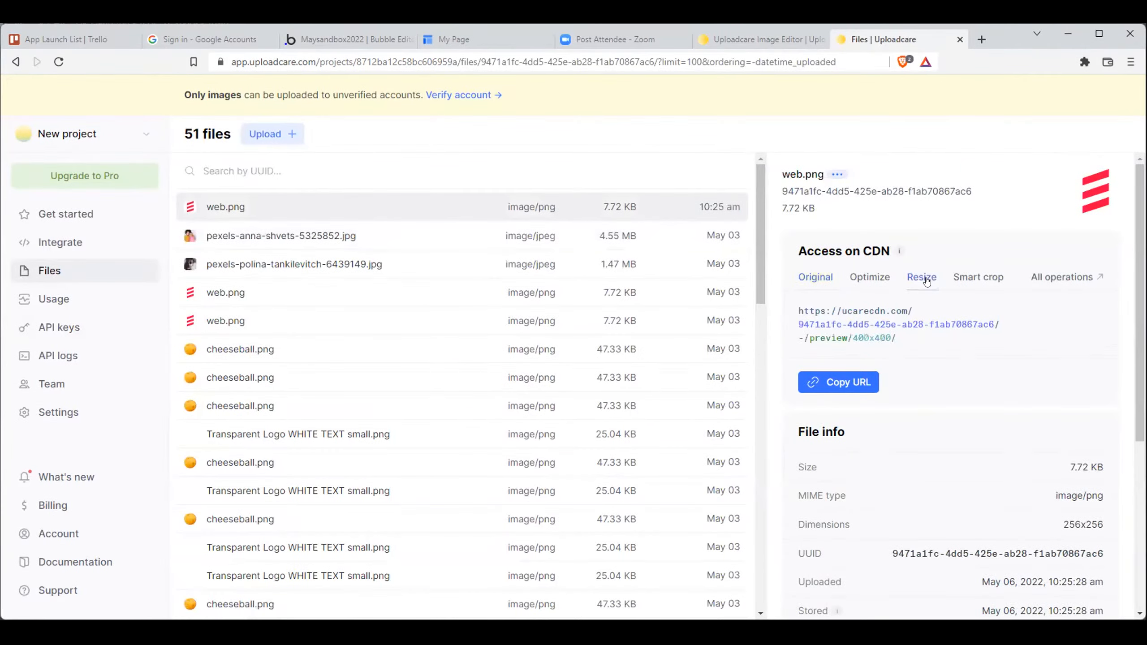
- Copy the -/preview/400x400/ part of web.png's Resize URL
drag(899, 343, 798, 341)
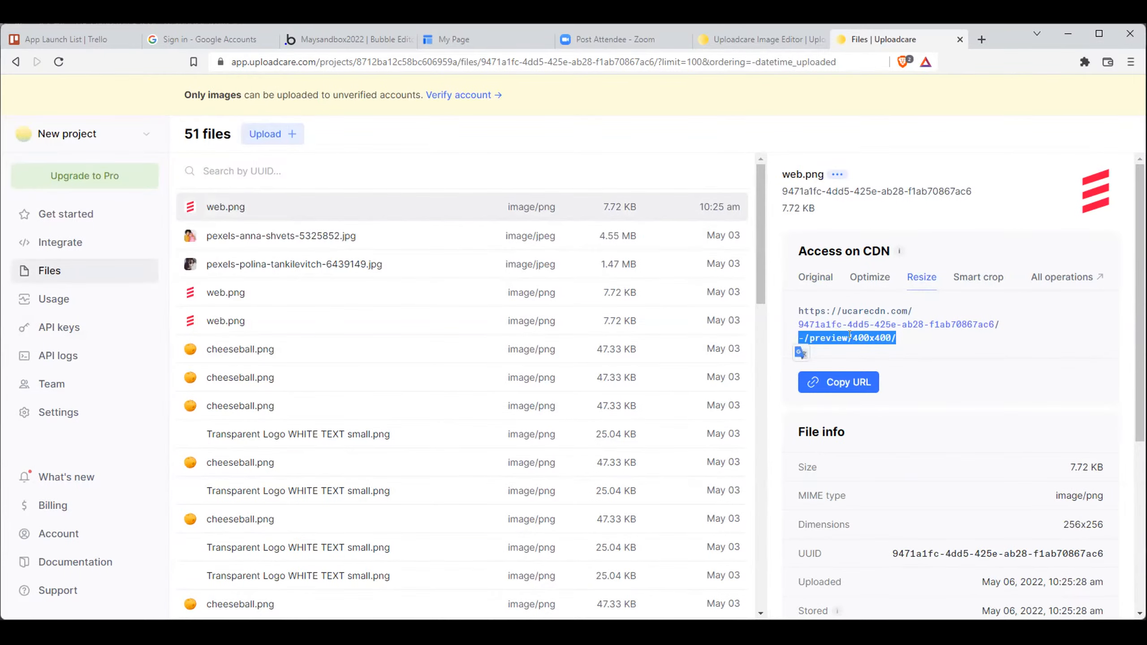
right_click(870, 342)
click(882, 351)
click(878, 352)
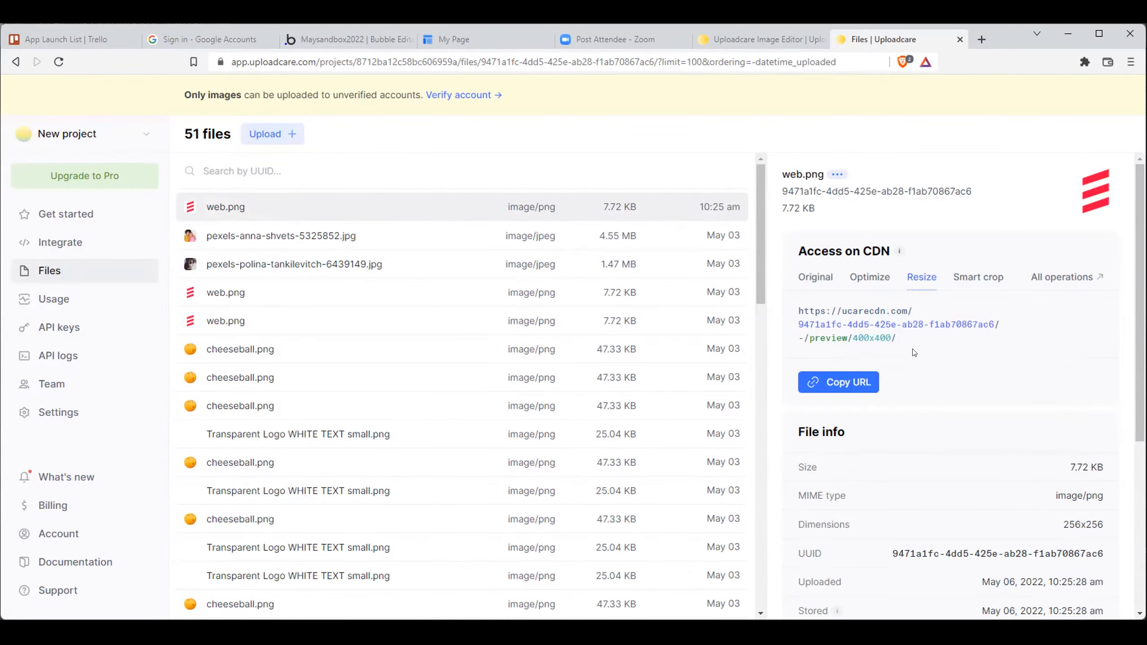
- Append -/preview/400x400/ to the dynamic image source of the repeating group's image in the Bubble editor
click(335, 42)
click(730, 168)
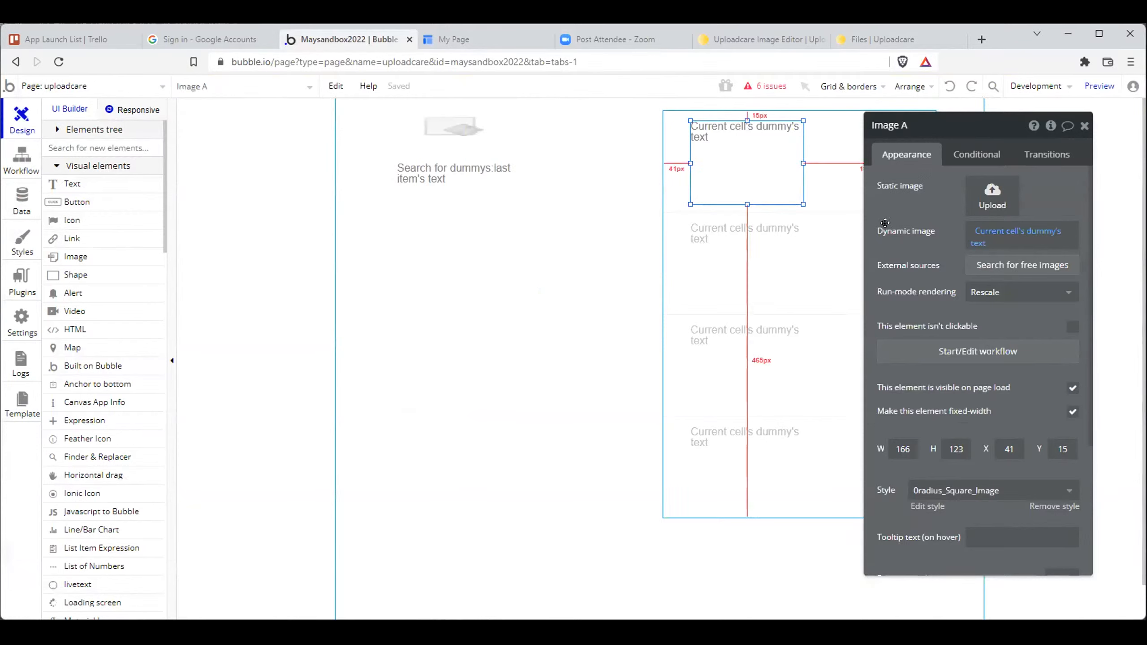
click(989, 236)
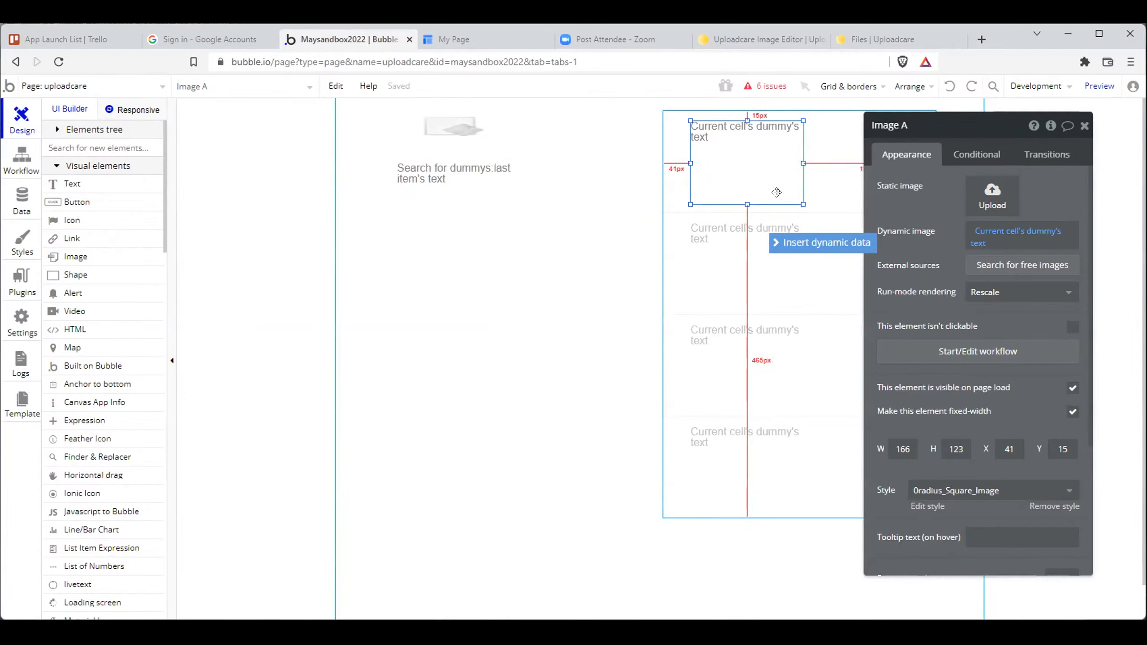
click(1008, 237)
key(ctrl+v)
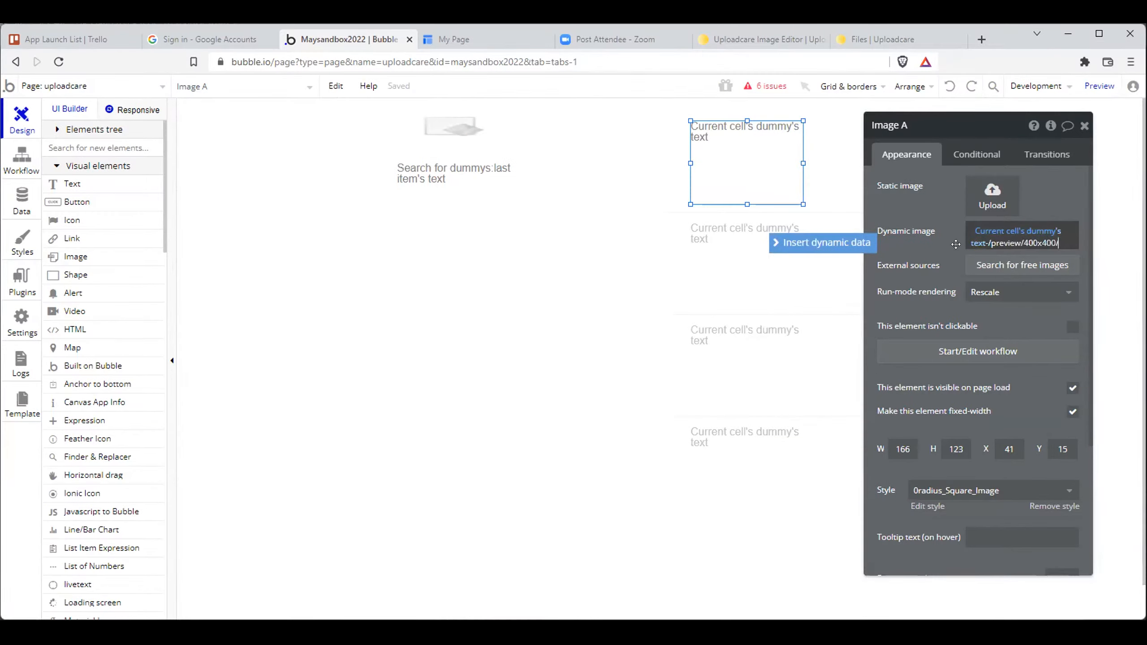
- Recheck web.png's Resize URL in the Uploadcare project's Files and return to the Bubble editor
click(885, 40)
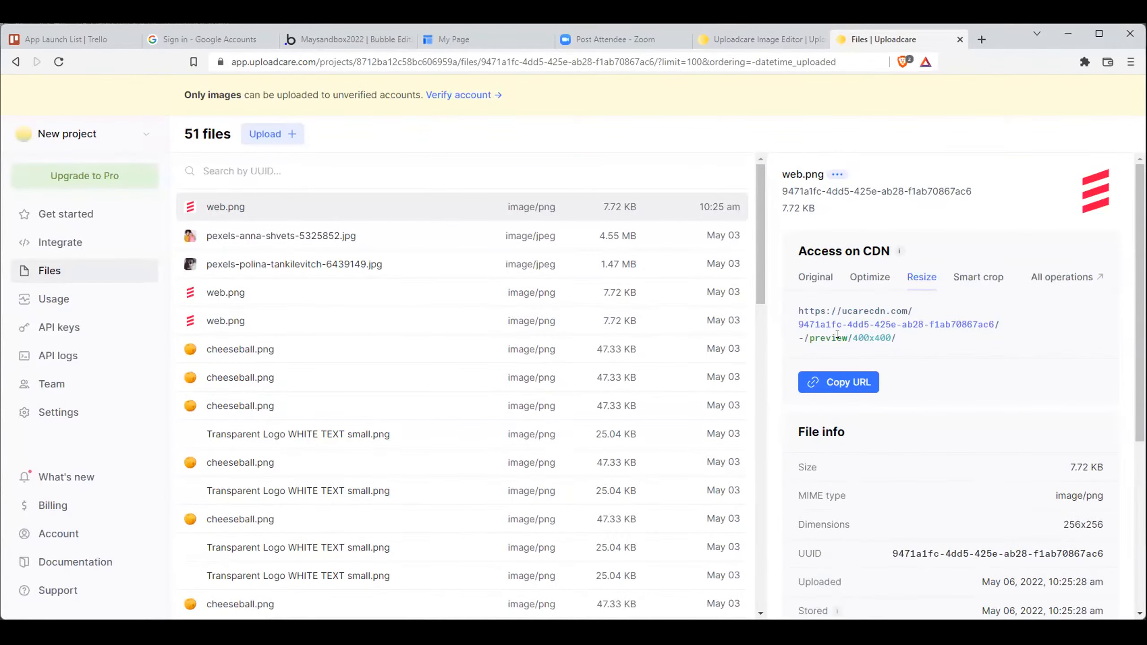
click(746, 39)
click(650, 36)
click(486, 37)
click(339, 39)
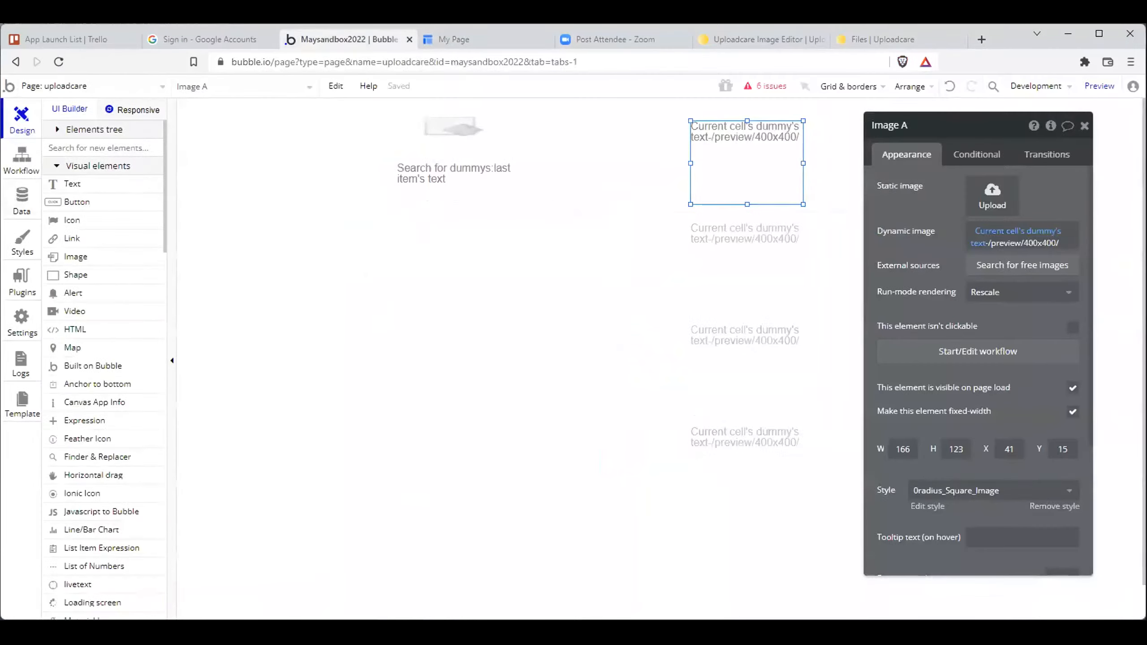
- Examine the CDN URLs stored in the dummy entries of the app data and the images listed on the test page
click(21, 202)
scroll(125, 321, down, 2)
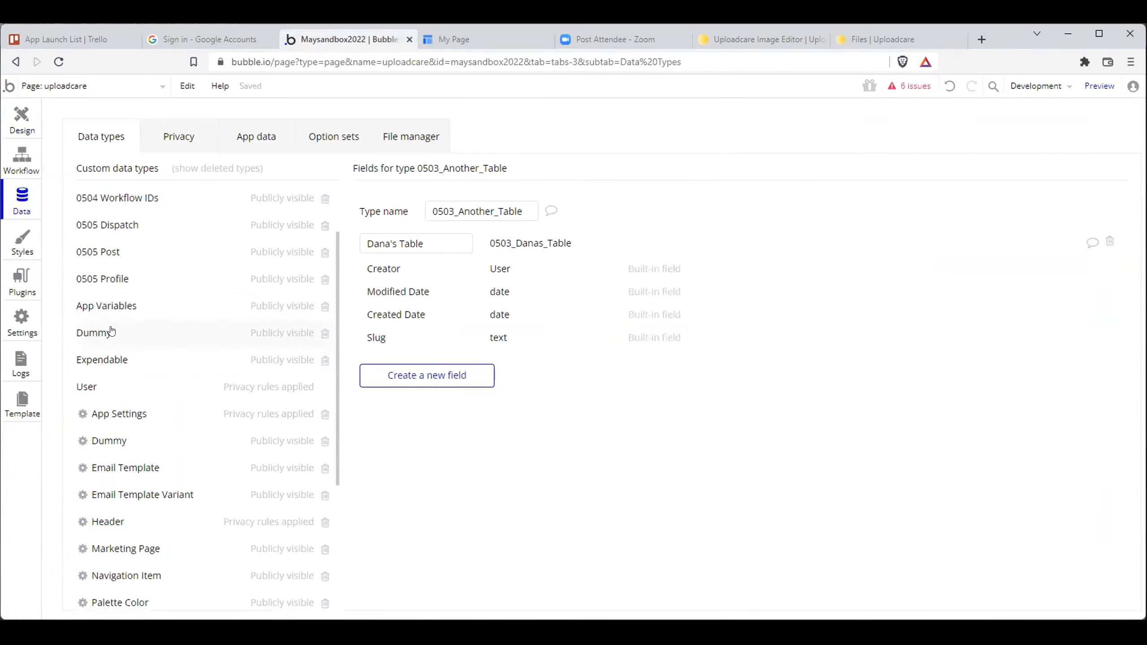
click(112, 332)
click(256, 137)
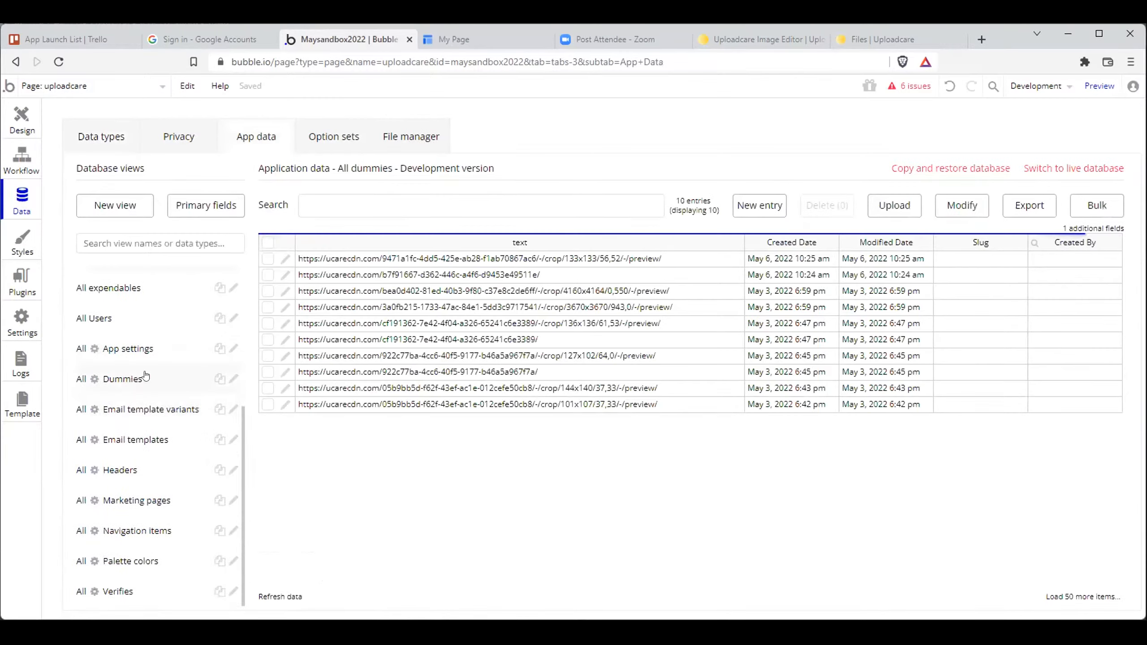
click(596, 259)
click(564, 277)
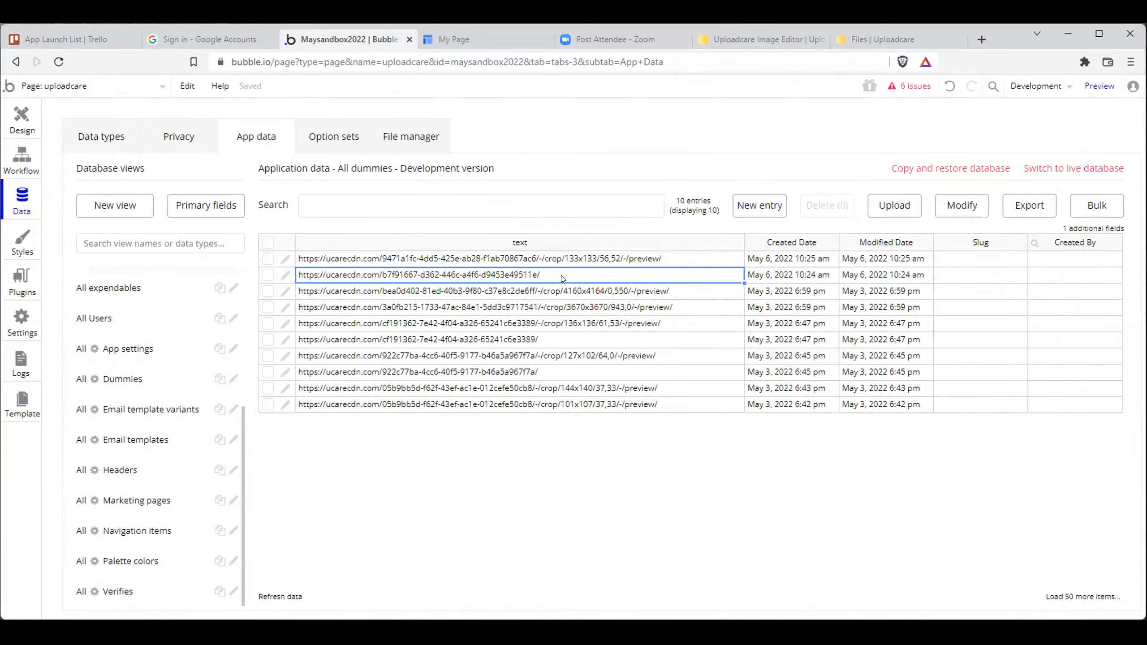
click(558, 262)
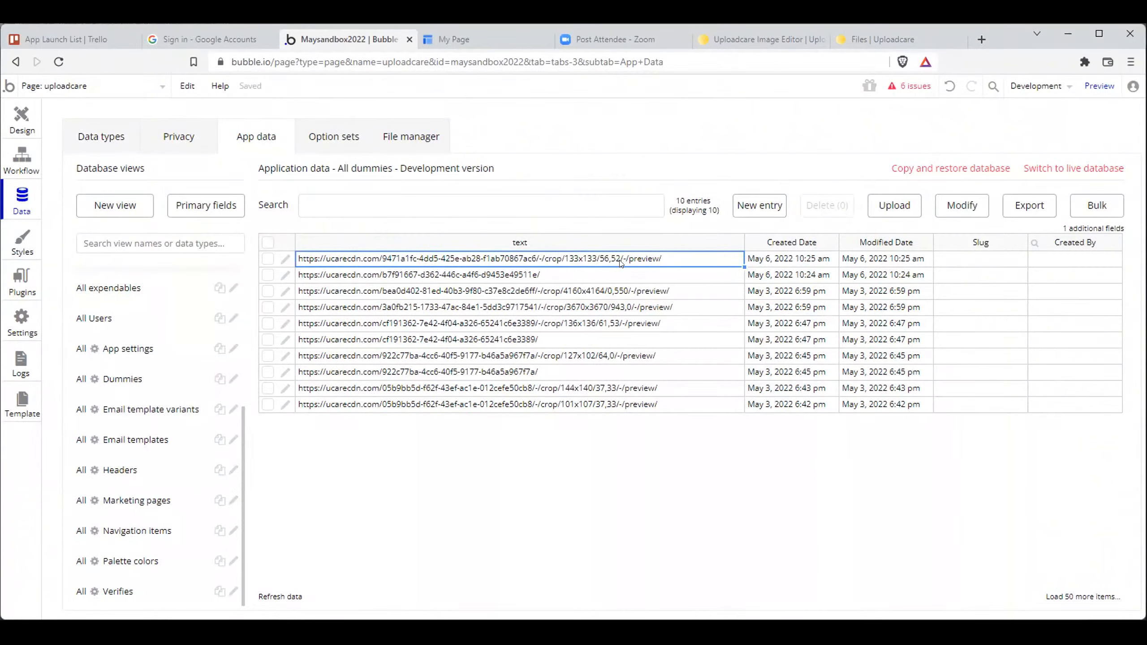
click(528, 40)
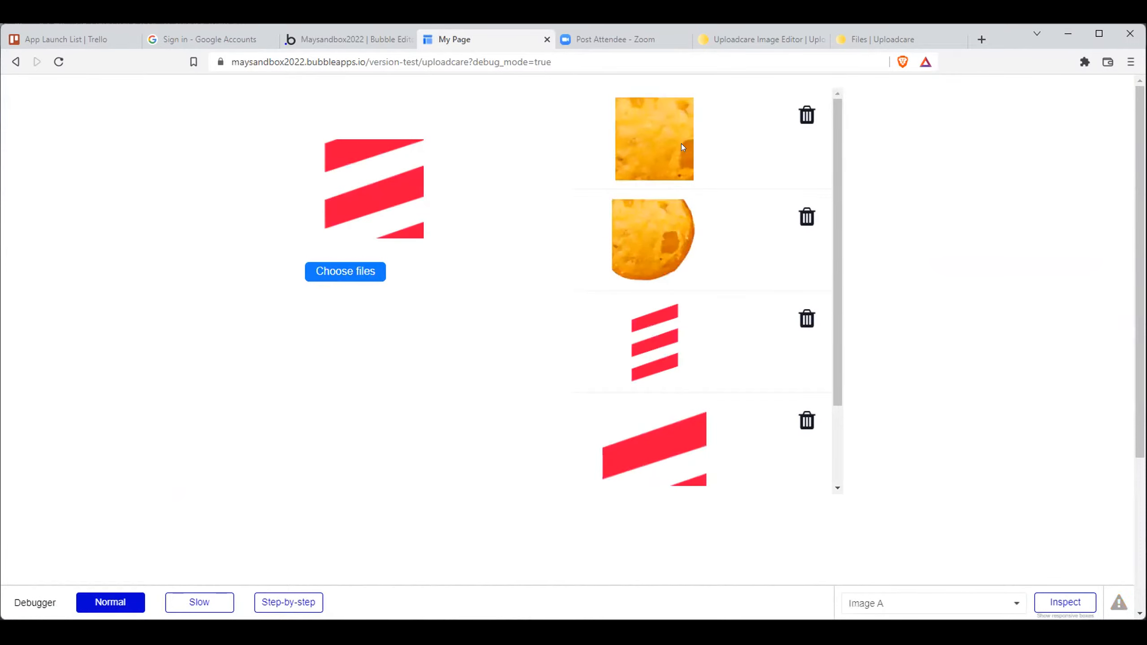
- Duplicate the dummy repeating group and stack the two groups vertically at X 556, with one at Y 21 and the other at Y 653
click(377, 38)
click(28, 126)
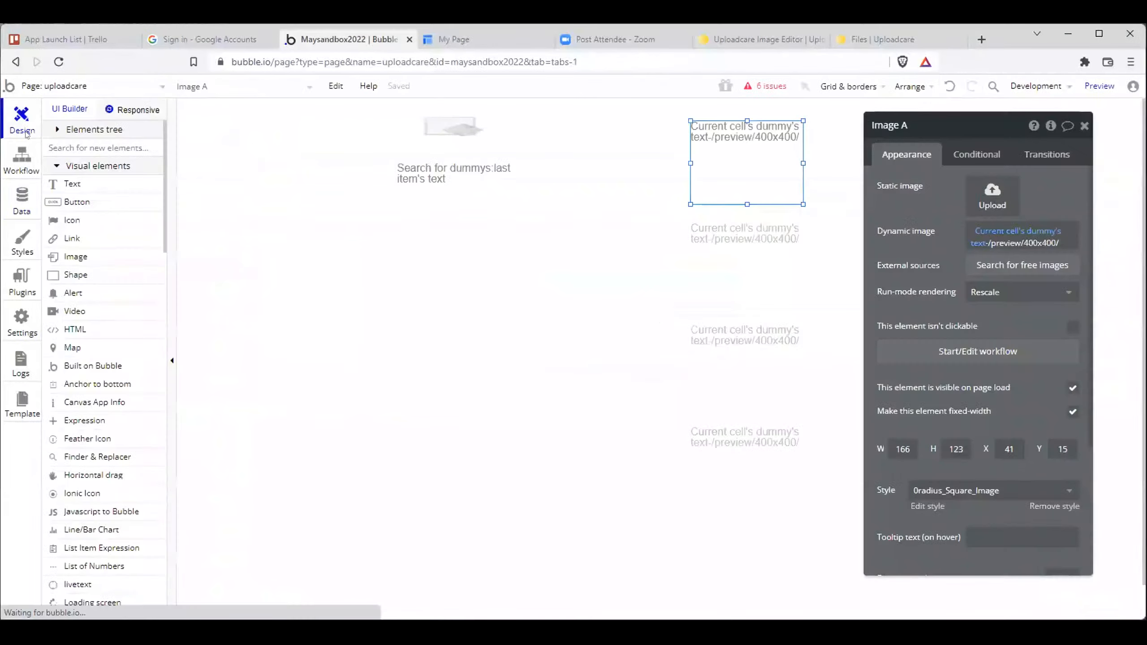
click(687, 258)
drag(920, 141, 1075, 137)
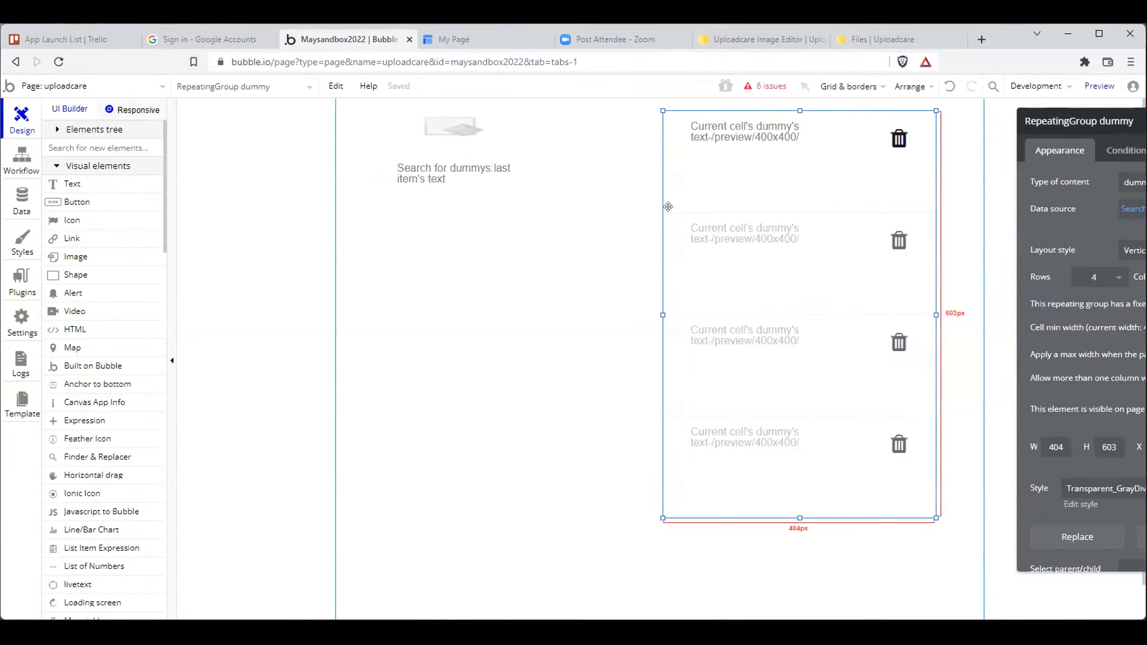
drag(719, 209, 591, 214)
key(ctrl+v)
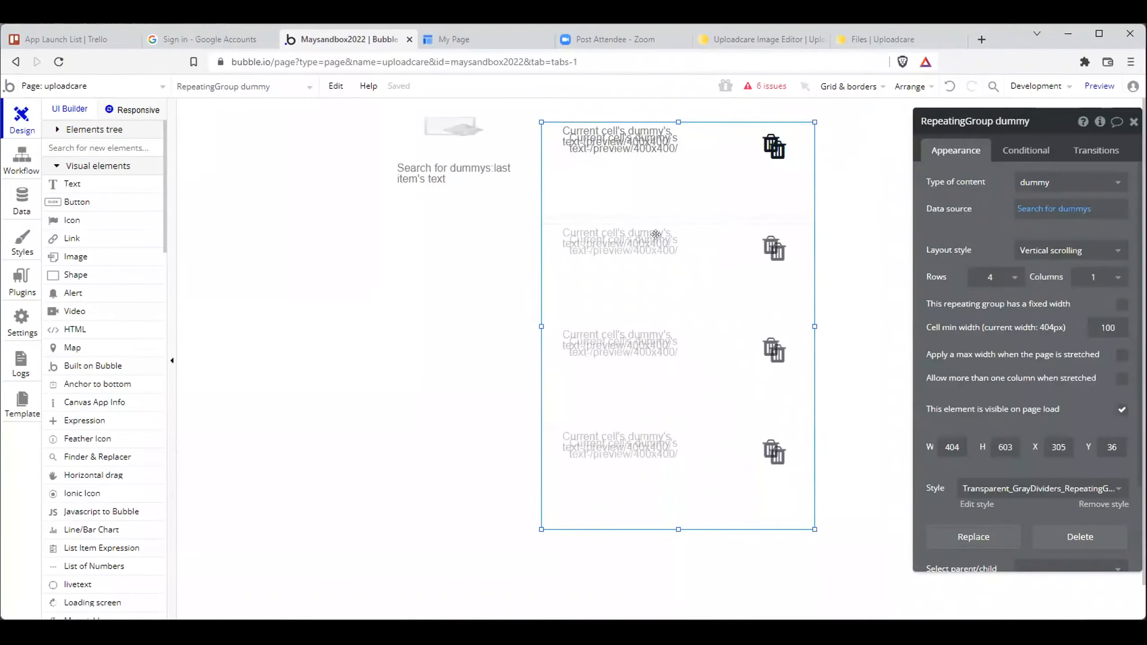
drag(655, 235, 970, 222)
drag(694, 196, 889, 329)
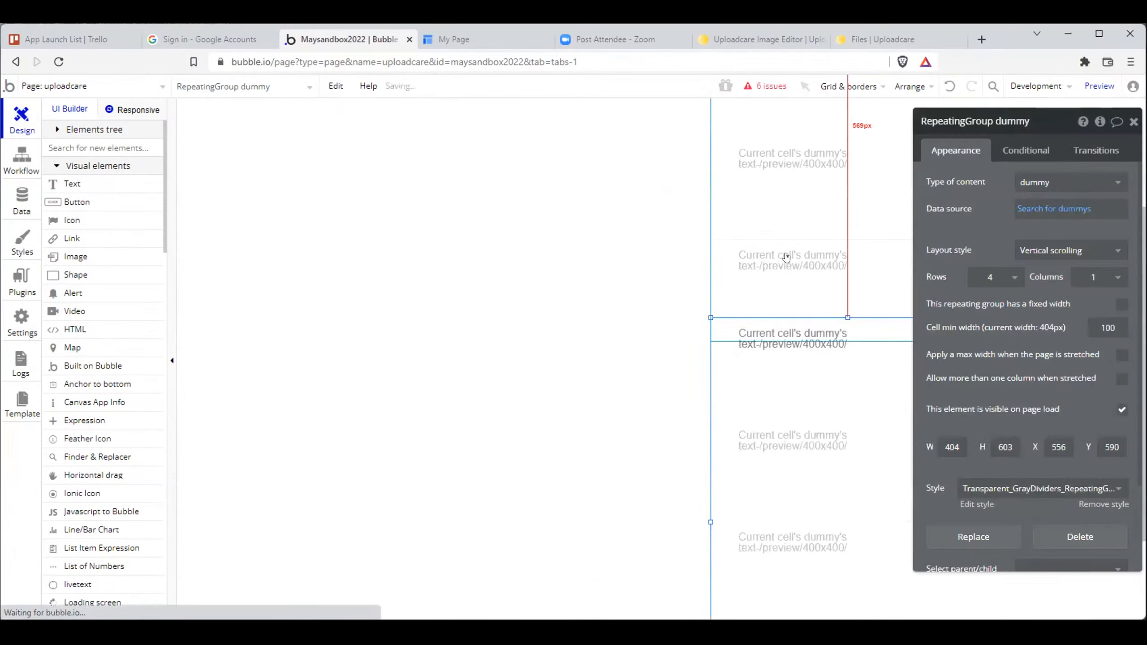
drag(717, 379, 724, 421)
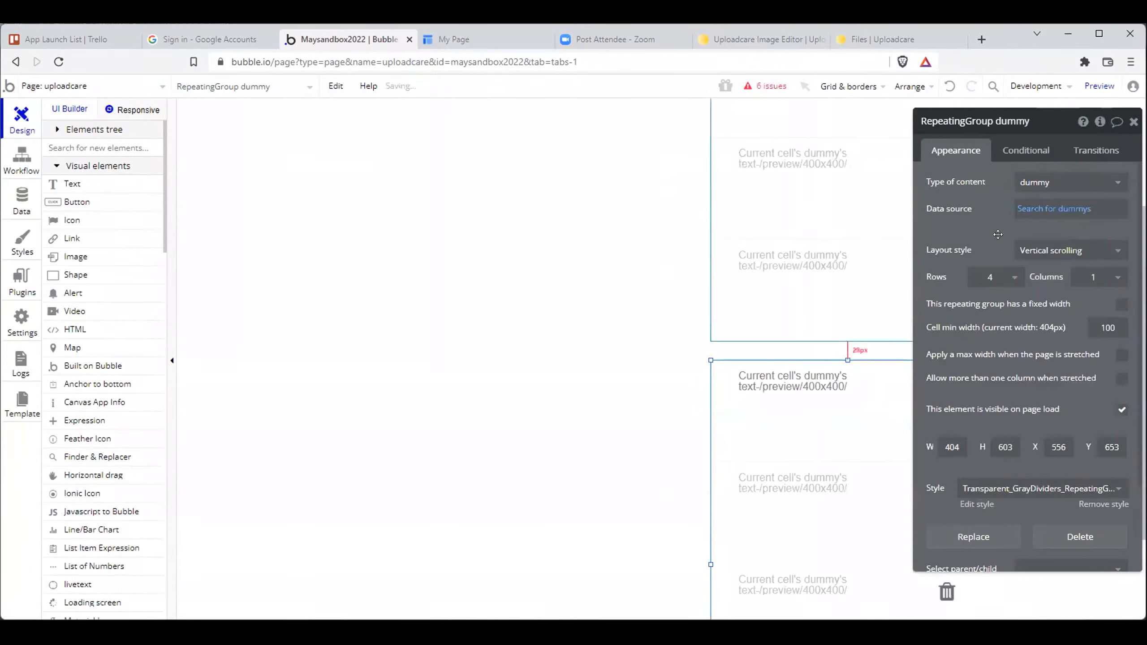
- Remove -/preview/400x400/ from the dynamic image source in the upper repeating group
click(751, 395)
click(787, 275)
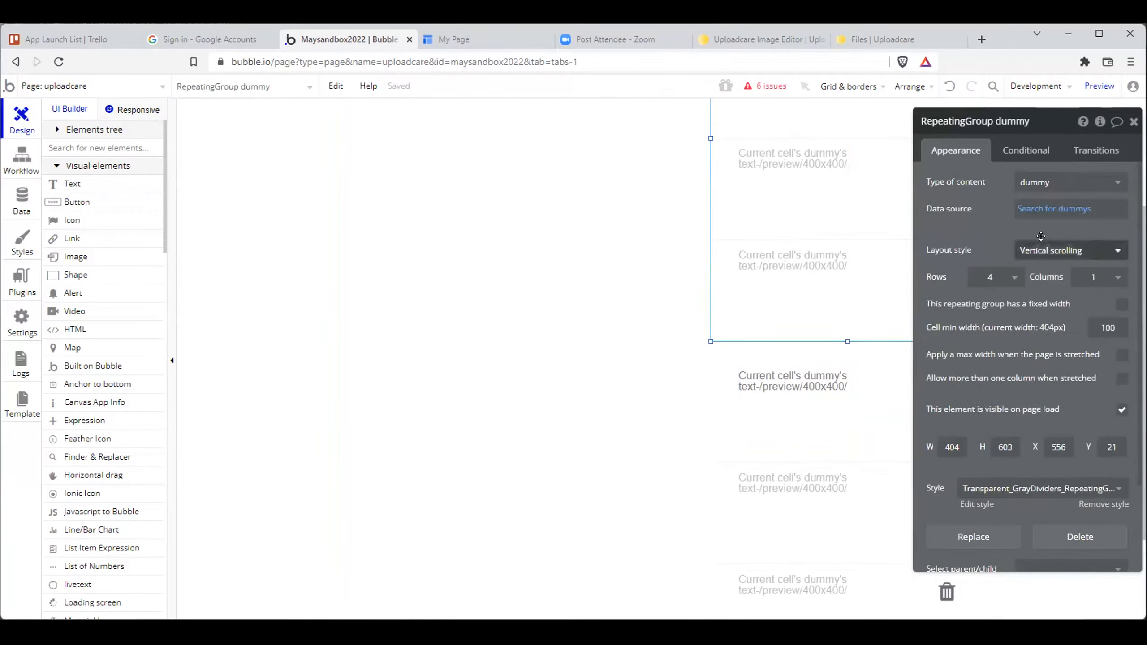
scroll(794, 223, up, 4)
click(784, 158)
drag(1117, 234, 1034, 238)
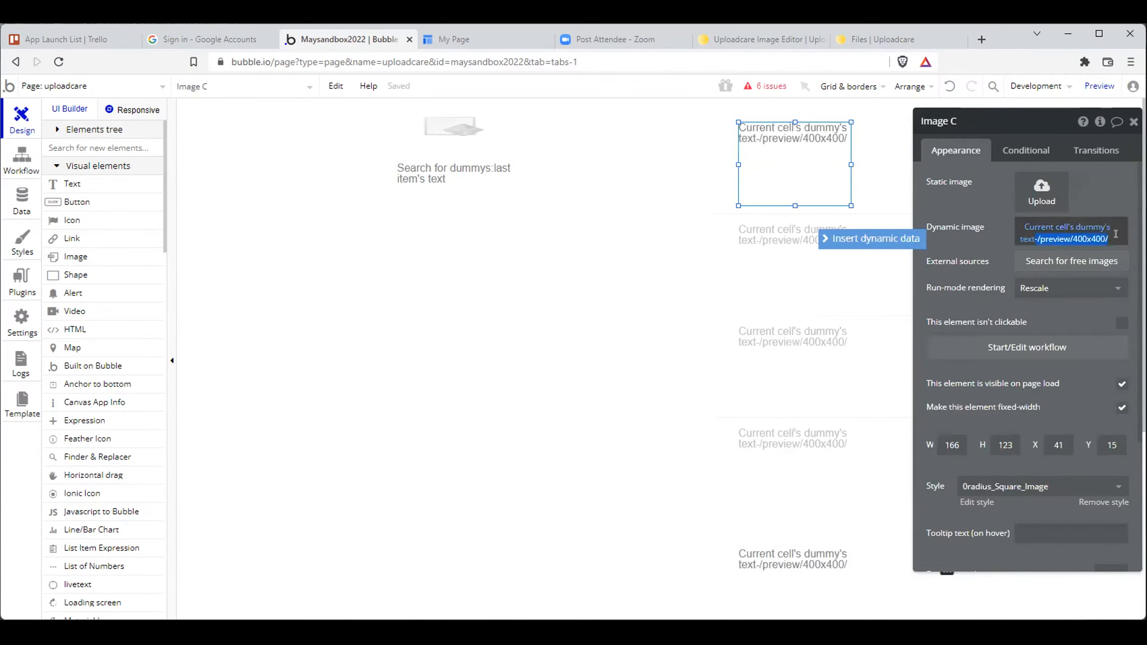
key(BackSpace)
click(972, 240)
- Reload the test page and compare the images in the upper and lower repeating groups
click(525, 45)
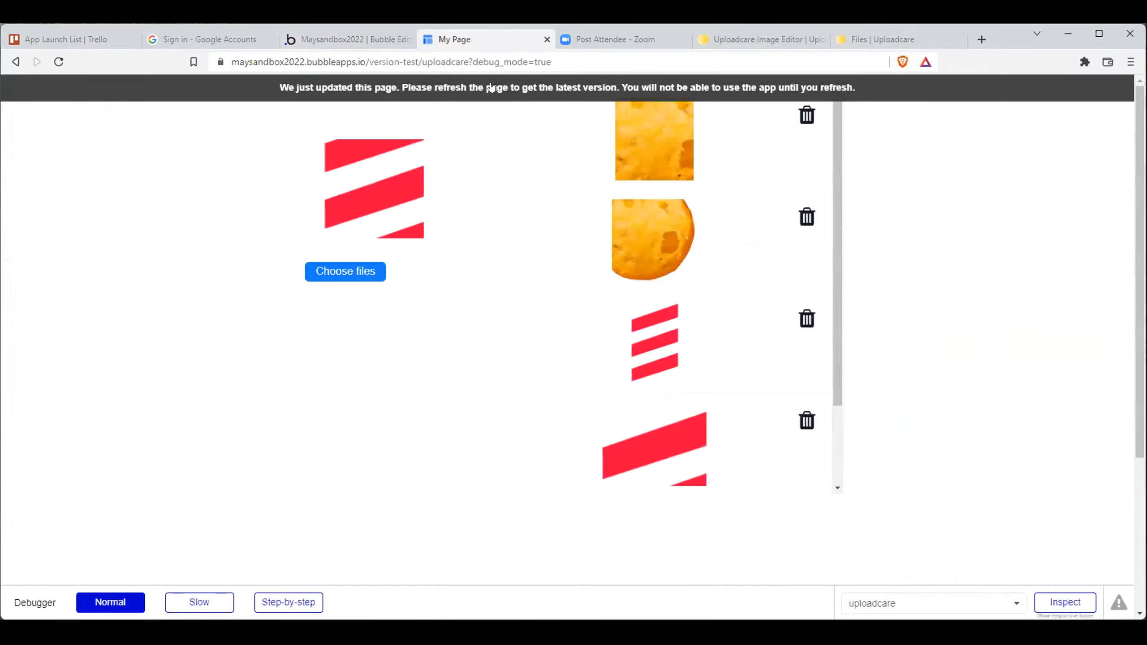
key(F5)
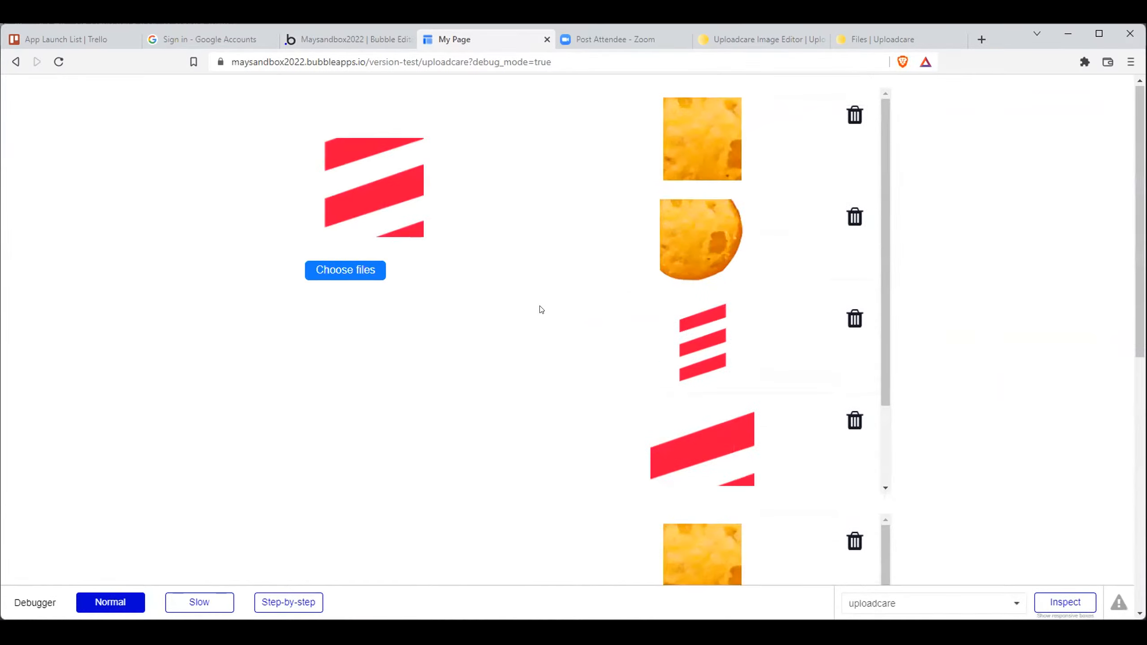
scroll(627, 495, down, 2)
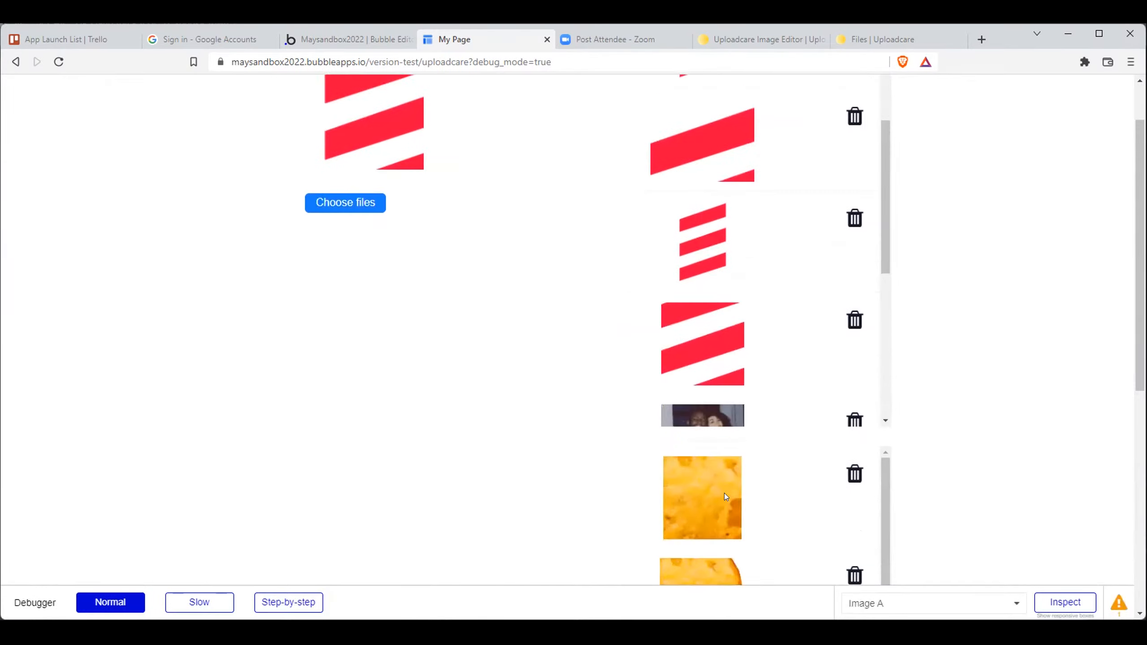
scroll(543, 448, up, 2)
scroll(691, 263, up, 5)
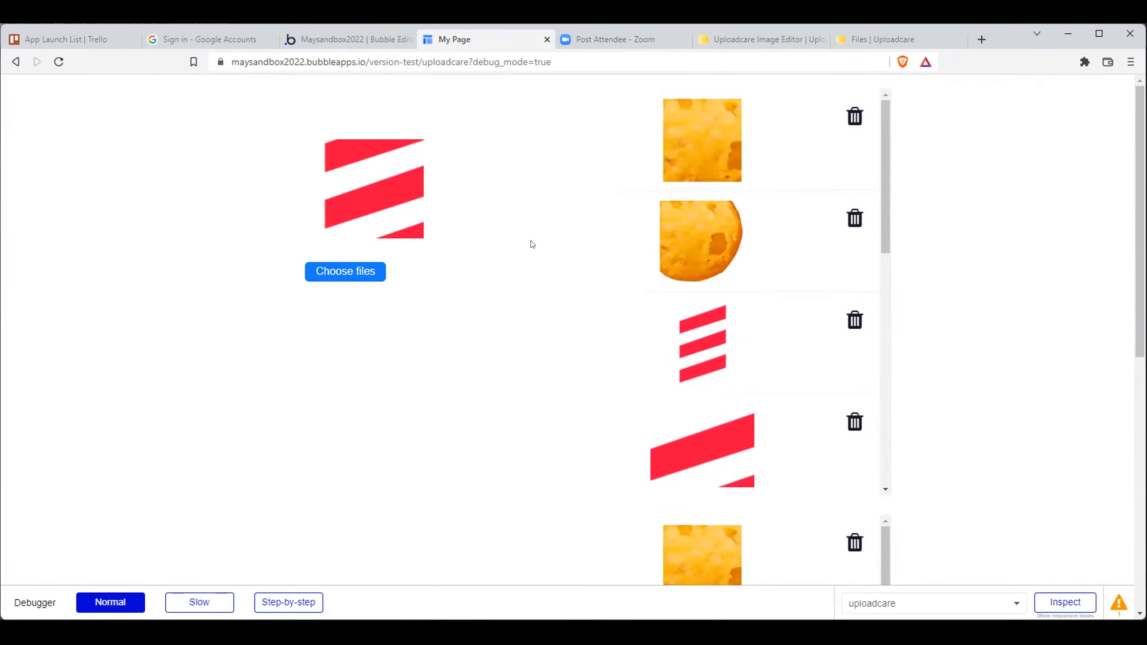
scroll(538, 260, down, 1)
scroll(540, 265, up, 1)
scroll(544, 267, down, 1)
scroll(556, 267, up, 1)
- Move the file uploader element and the image of the last dummy item together toward the middle of the page
click(346, 40)
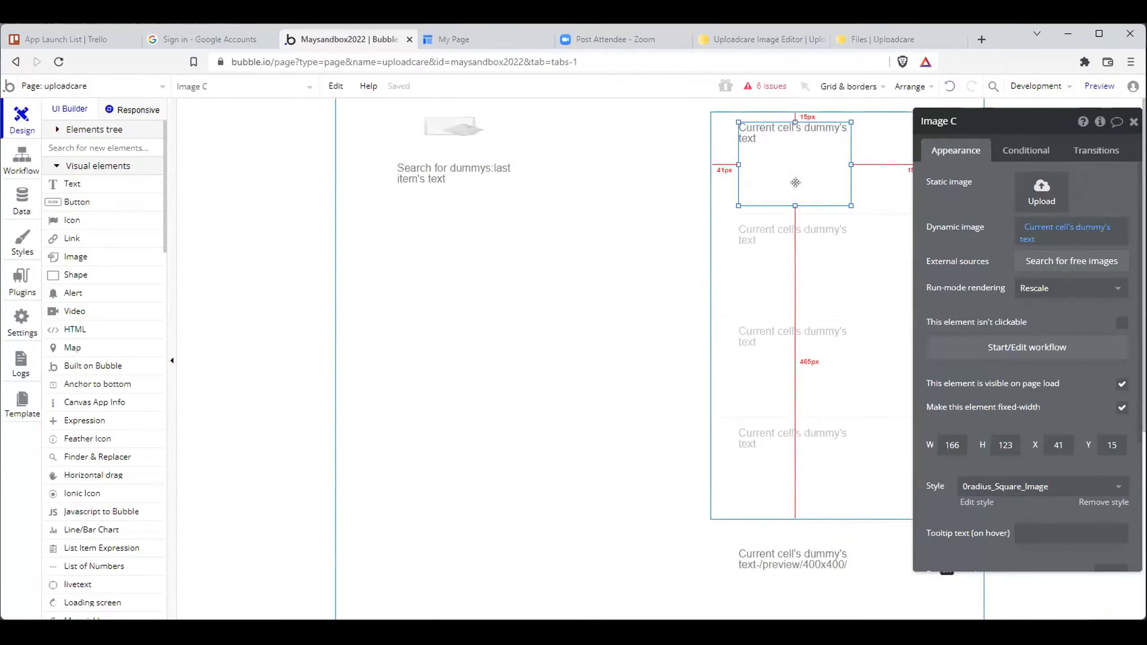
click(460, 130)
click(469, 221)
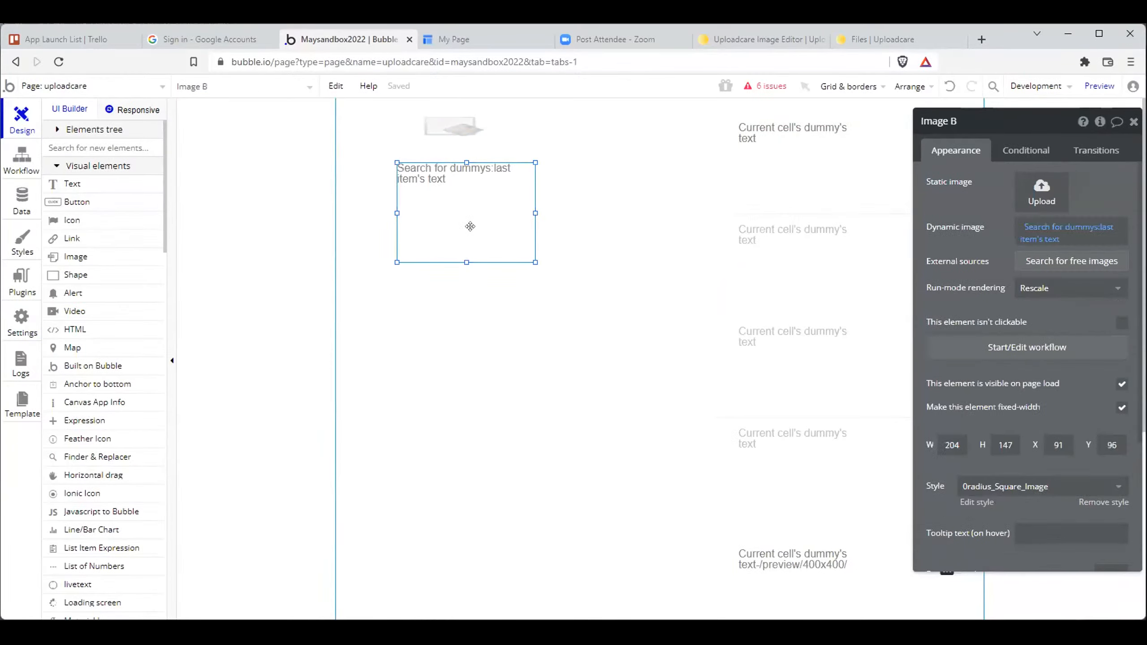
shift+click(463, 304)
scroll(450, 127, down, 2)
scroll(450, 126, up, 2)
click(448, 126)
drag(449, 125, 591, 124)
- Place the plain repeating group beside the resized one, below the uploader, with the resized group at X 525, Y 653
drag(719, 174, 353, 525)
drag(354, 472, 387, 548)
scroll(706, 450, down, 2)
scroll(707, 449, down, 1)
drag(720, 448, 699, 441)
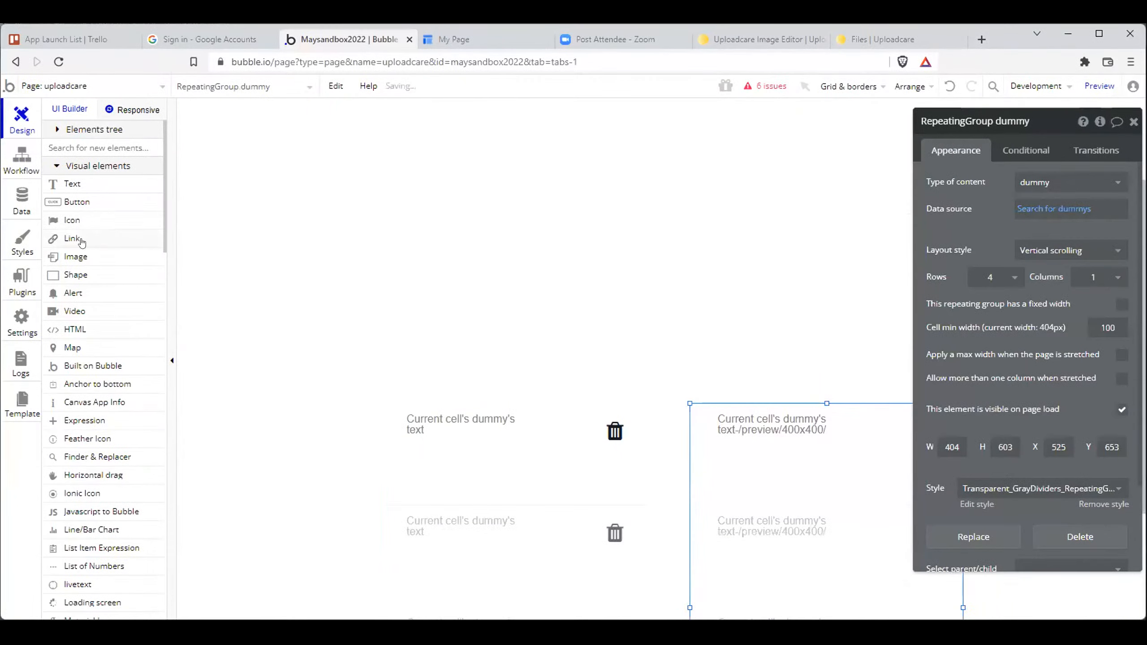
- Check the newest dummy entry's stored URL in the app data and reload the test page with the rearranged groups
click(22, 202)
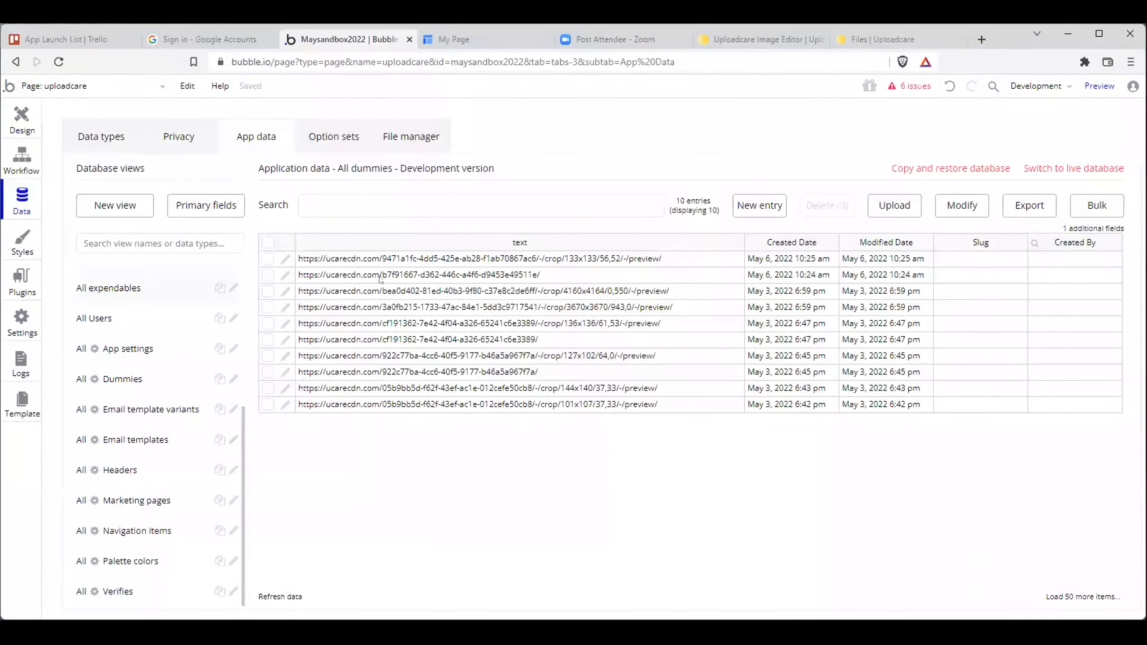
click(498, 258)
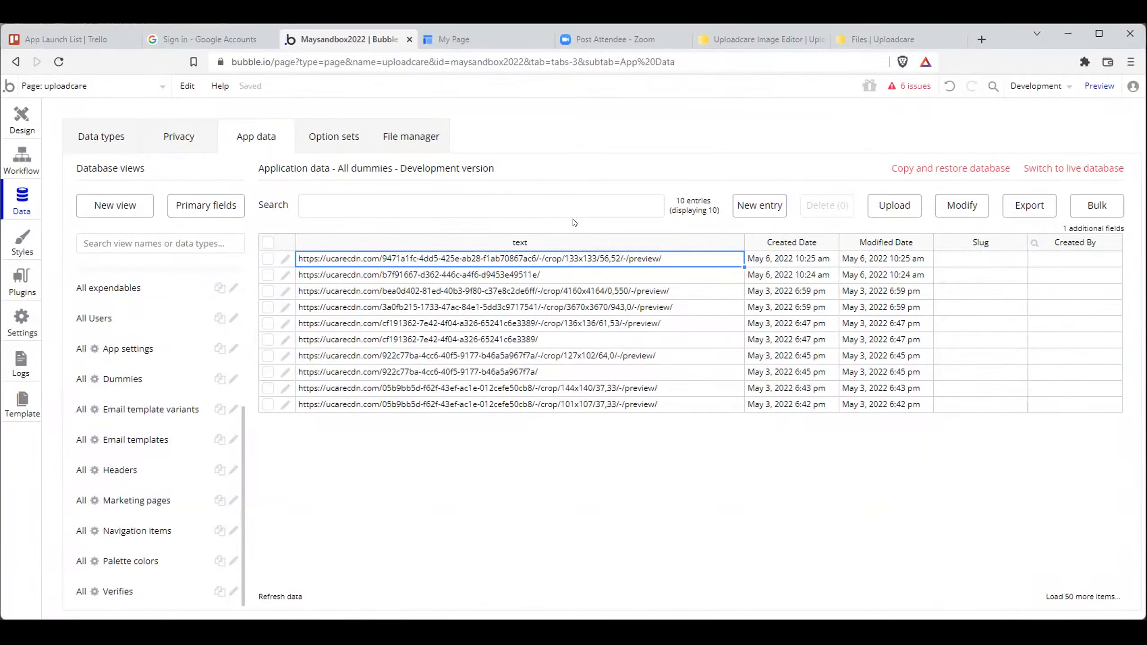
click(498, 39)
click(483, 87)
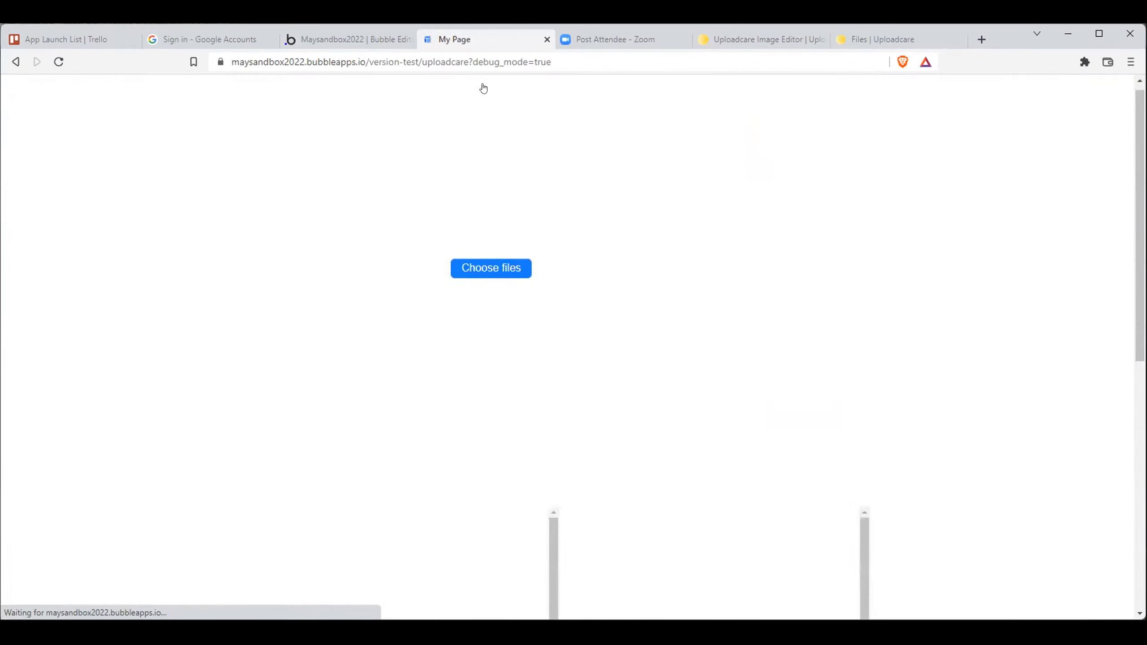
scroll(585, 168, down, 3)
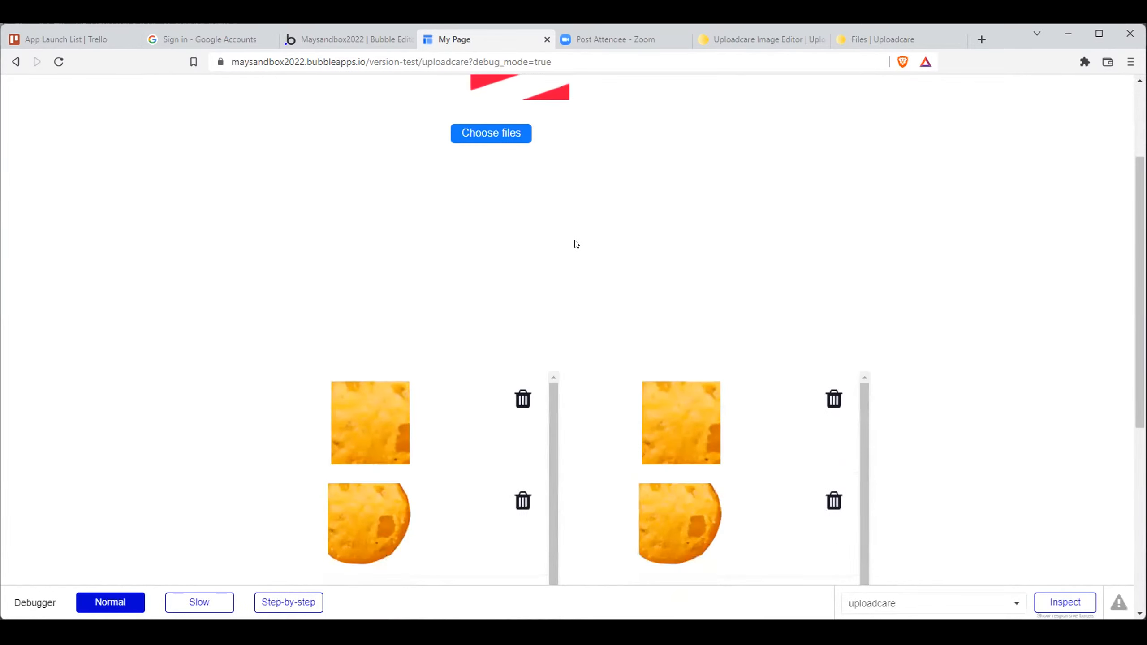
- Compare the dynamic image sources of the images in the two side-by-side repeating groups
click(367, 38)
click(22, 119)
click(461, 440)
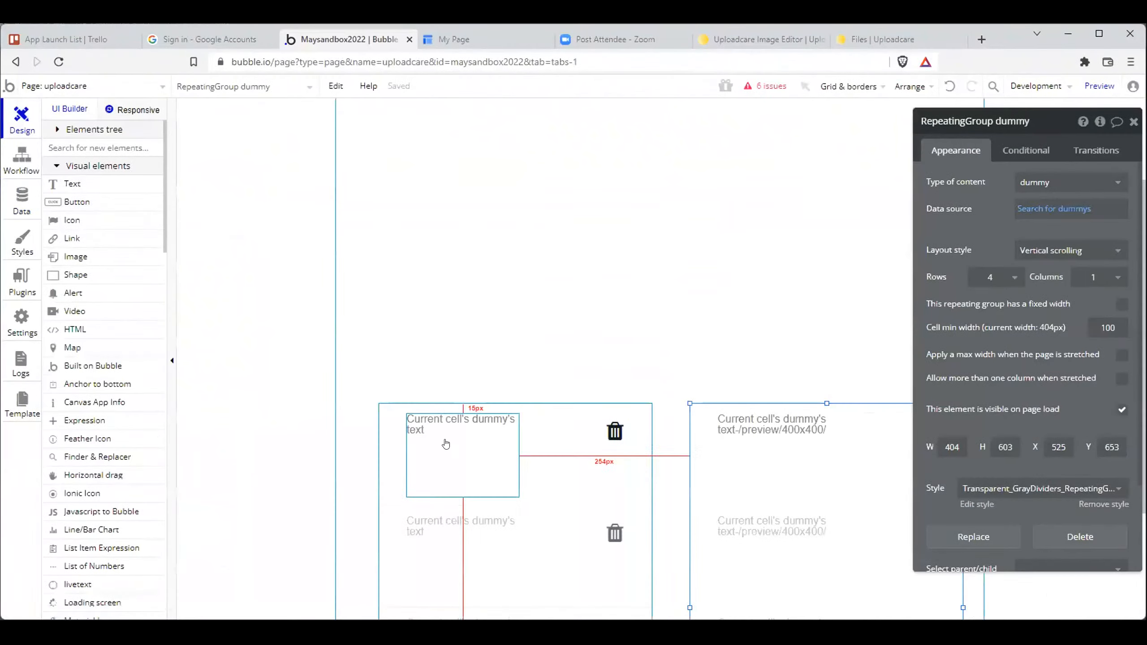
click(751, 465)
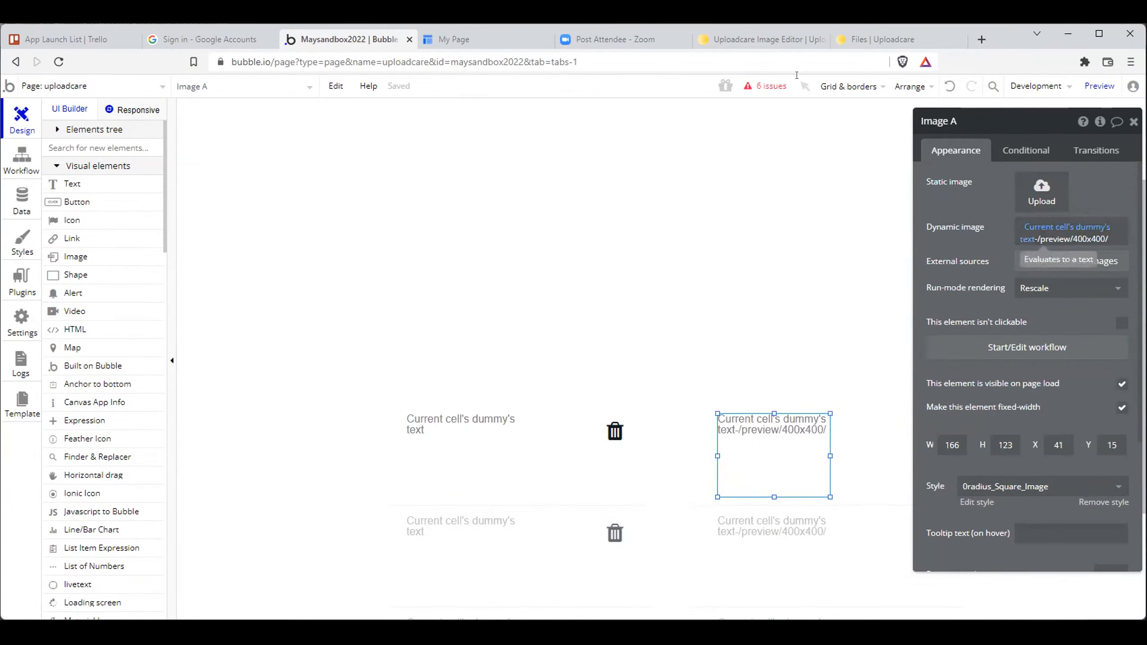
- Look through both side-by-side image lists on the test page to compare original and resized versions
click(210, 39)
click(454, 39)
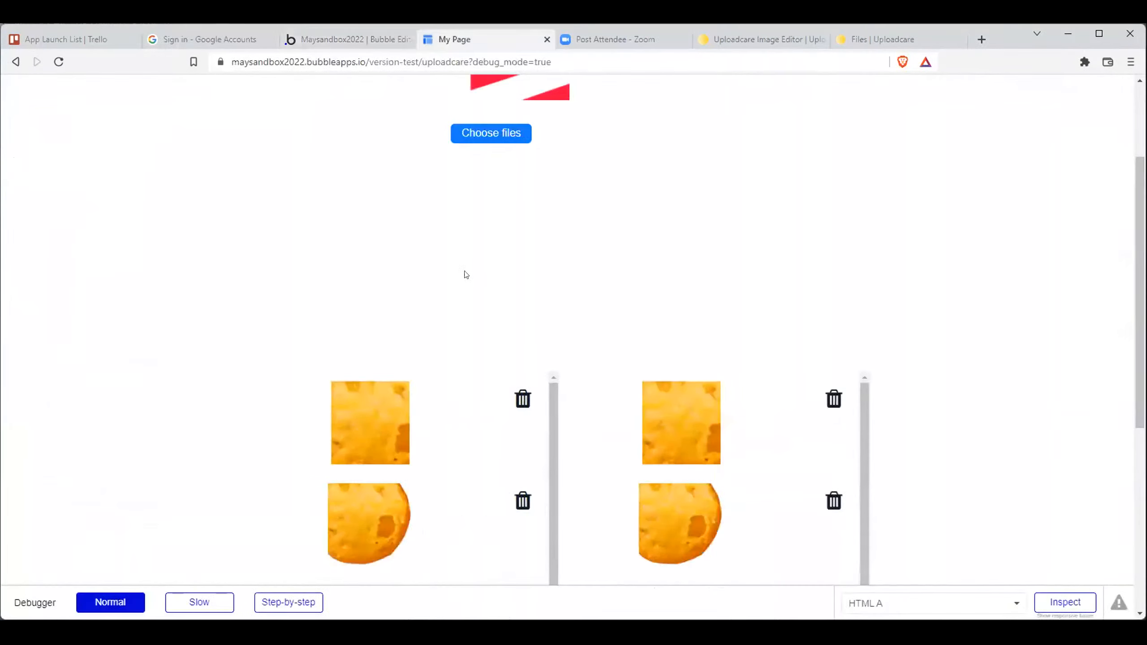
scroll(465, 280, down, 5)
scroll(488, 312, down, 5)
scroll(646, 312, down, 5)
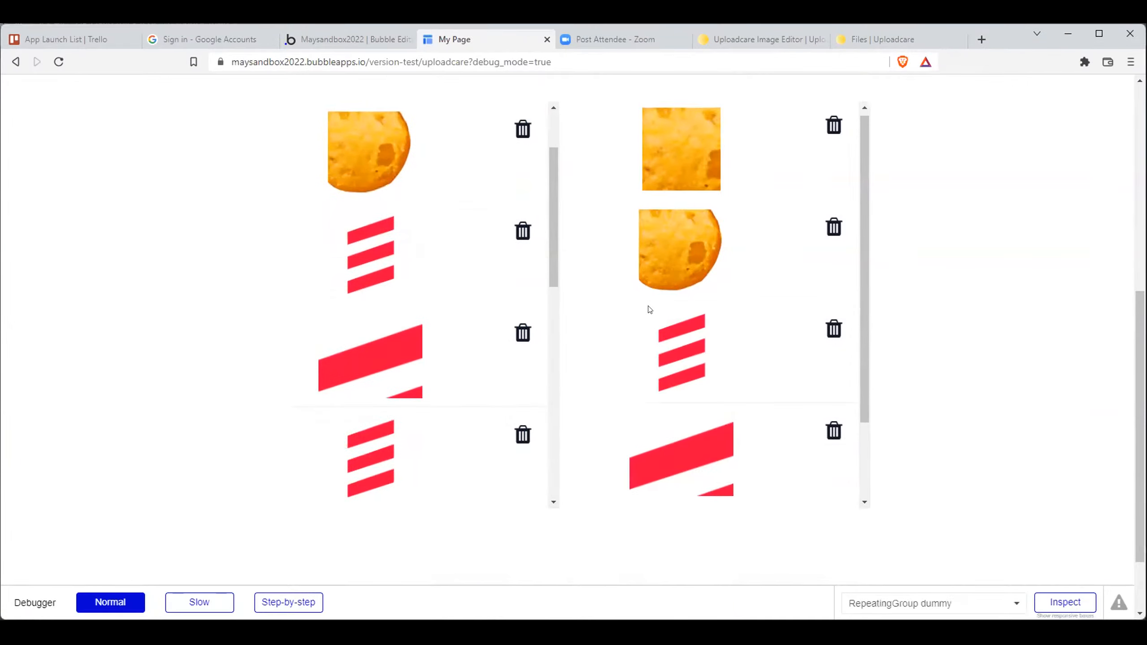
scroll(641, 320, down, 3)
scroll(409, 320, down, 5)
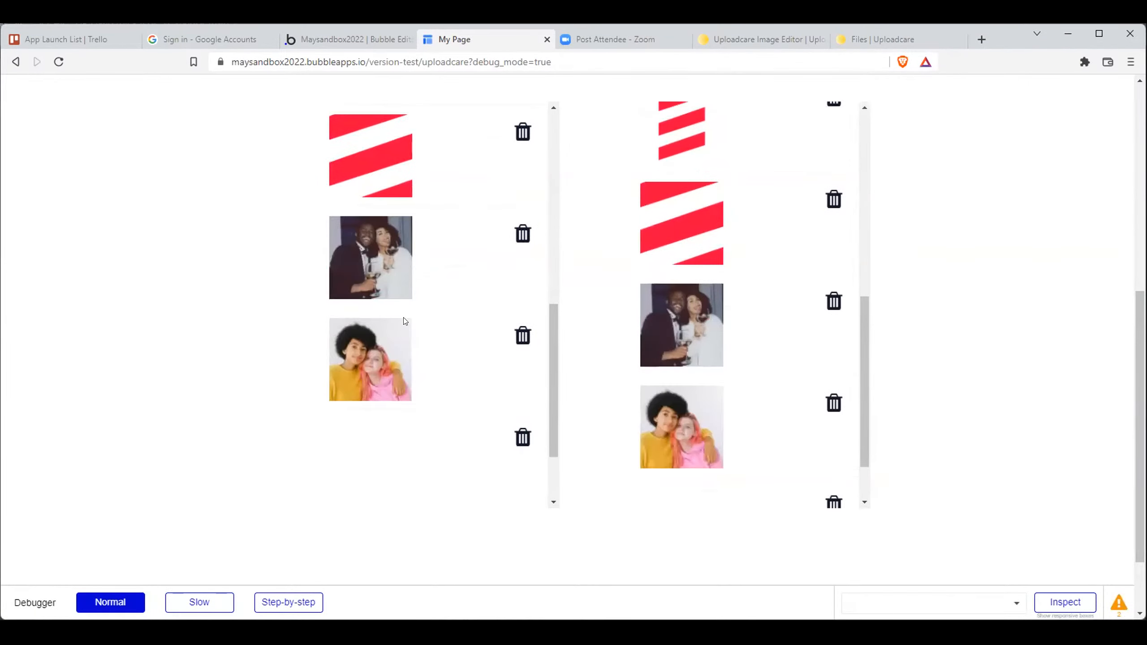
scroll(607, 313, down, 3)
scroll(463, 353, up, 10)
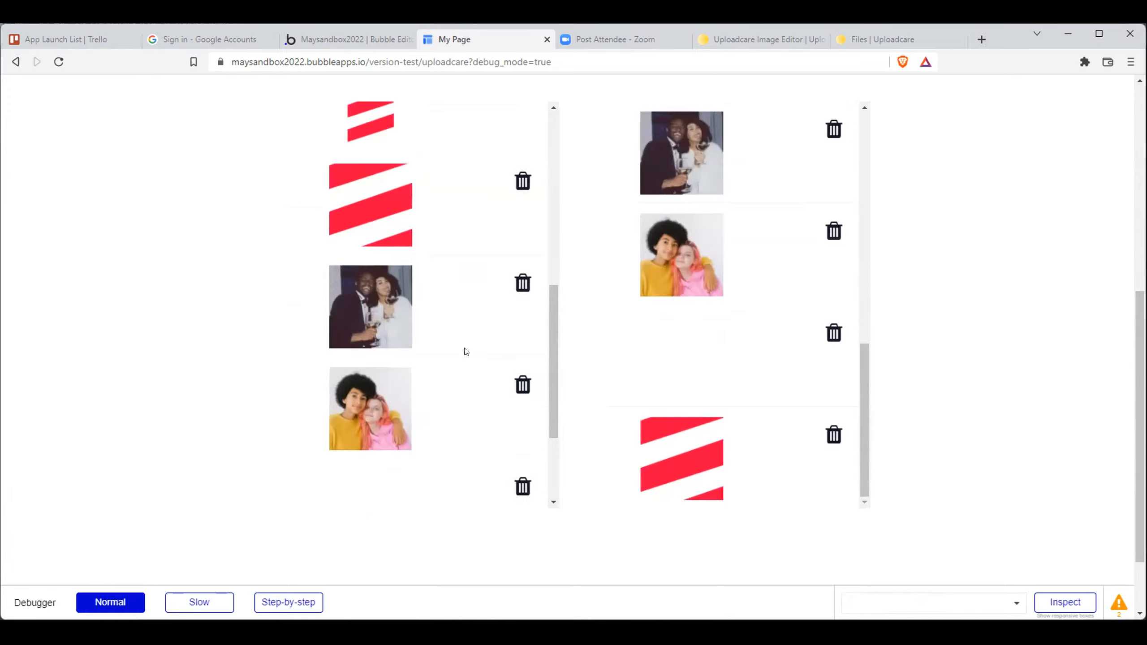
scroll(728, 342, up, 8)
scroll(728, 343, up, 2)
scroll(199, 285, up, 5)
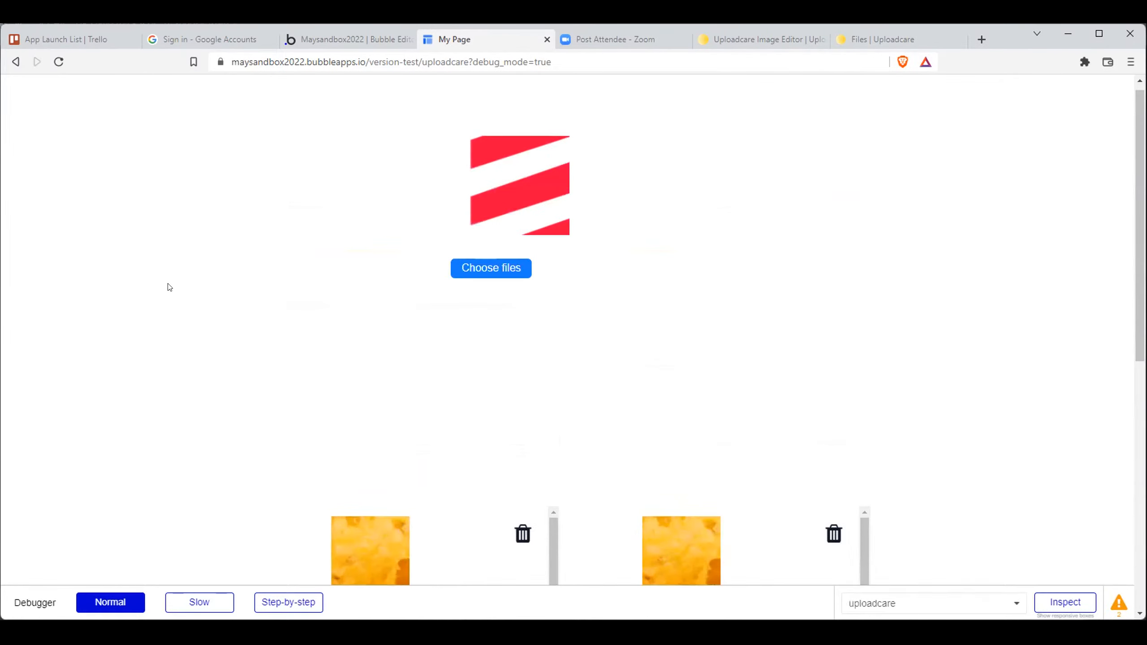
- Search the Uploadcare documentation for "resize" and open the Resize & Crop article
click(360, 38)
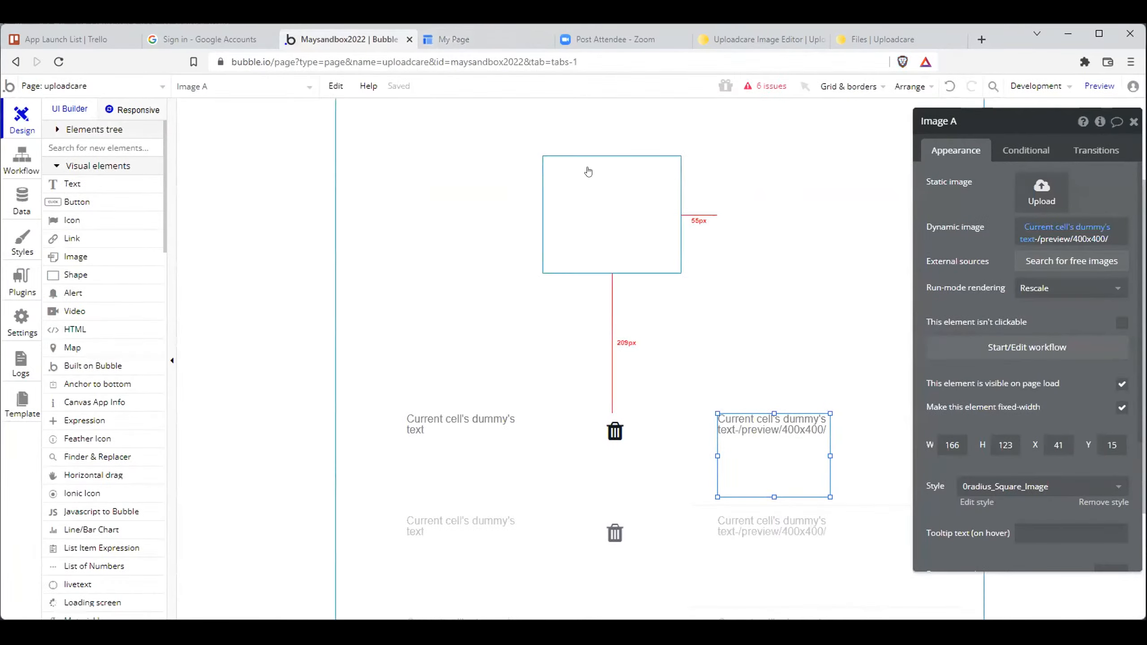
click(783, 39)
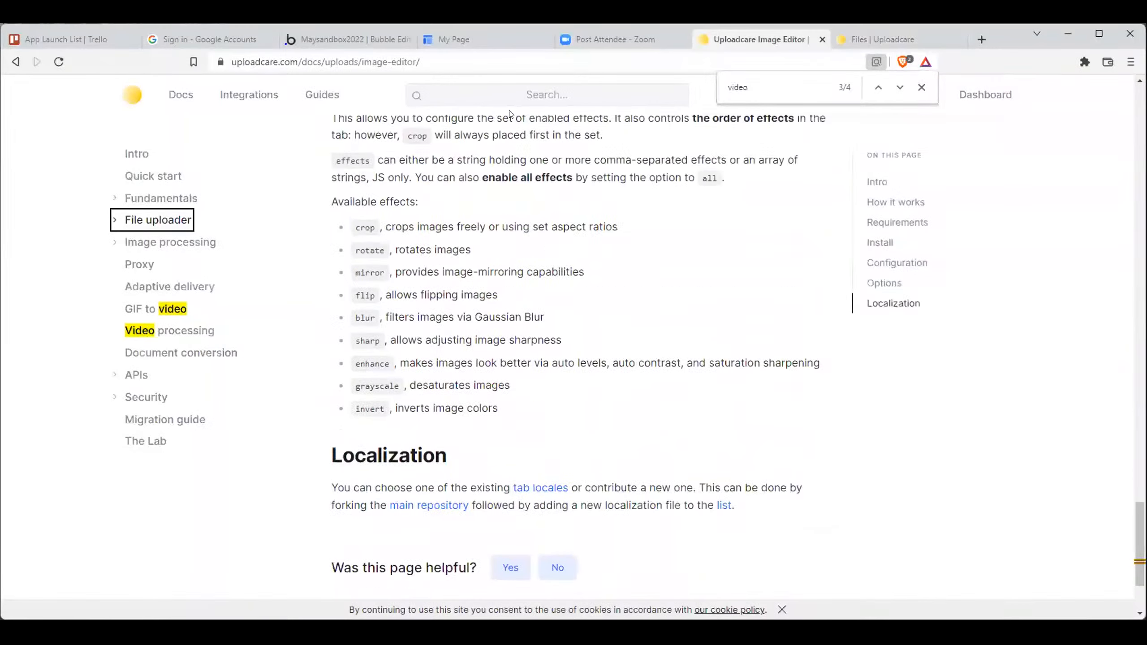
scroll(513, 181, up, 5)
click(513, 94)
text(resize)
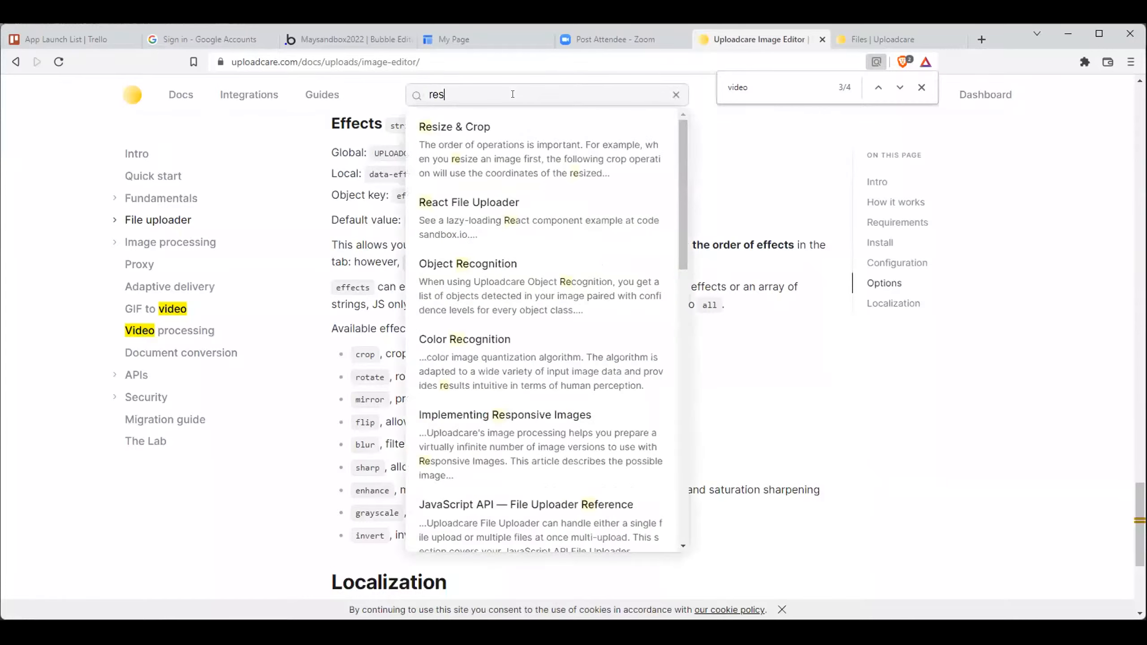
click(481, 128)
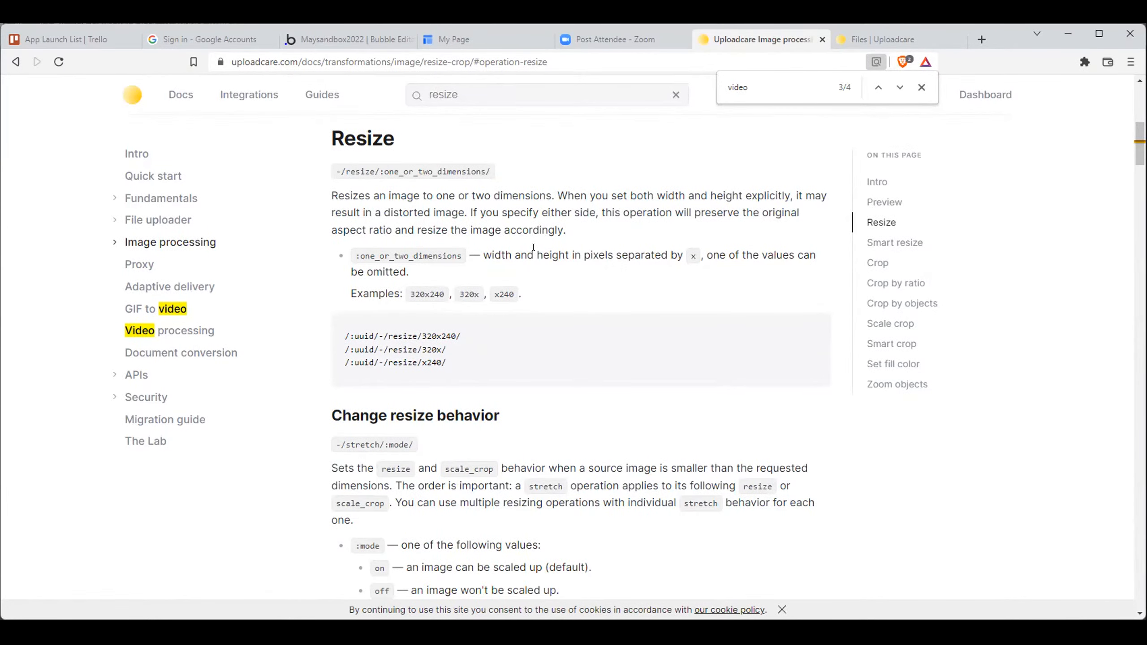
- Copy the example operation -/resize/320x240/ from the Resize section of the article
scroll(533, 247, down, 4)
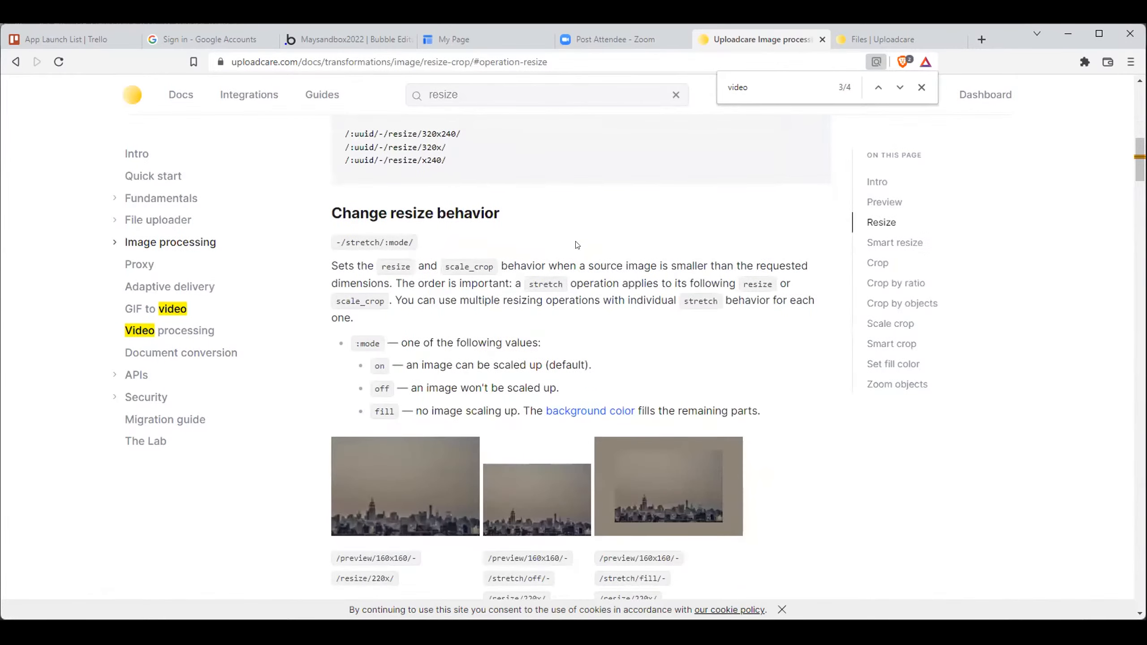
scroll(577, 245, down, 3)
scroll(578, 239, down, 3)
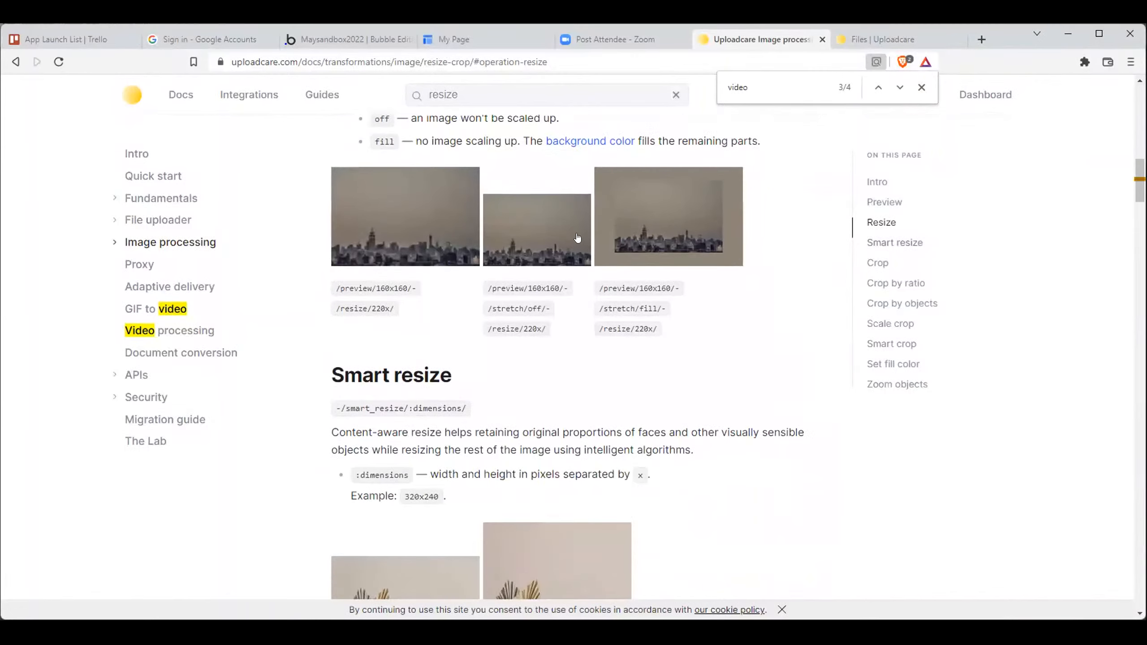
scroll(593, 332, down, 3)
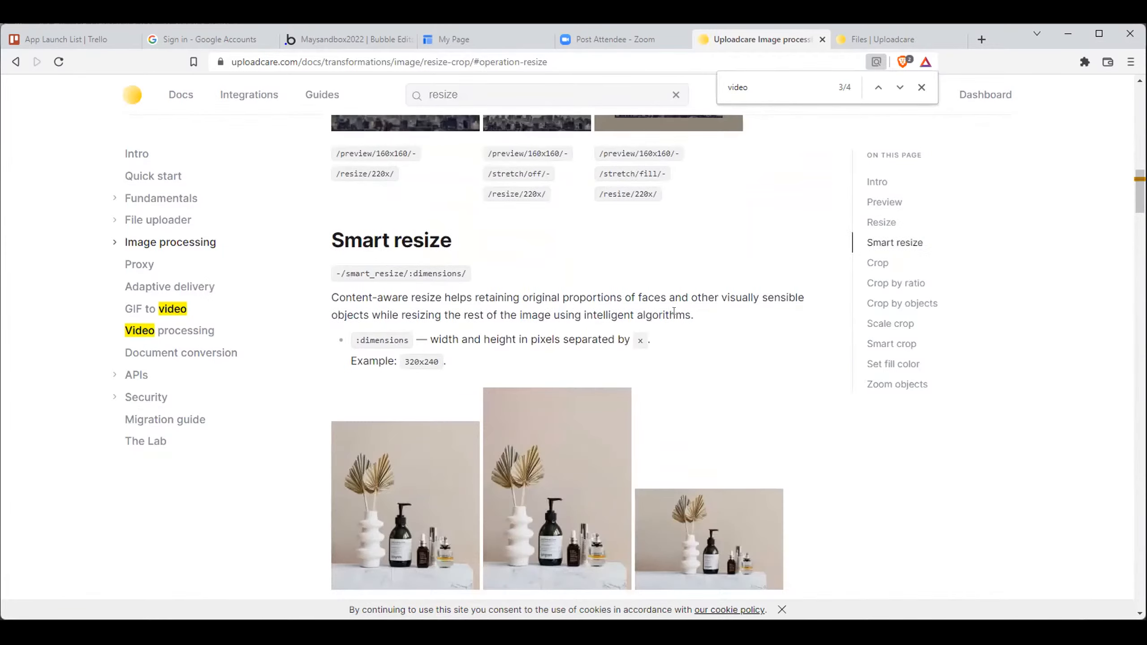
scroll(745, 308, up, 10)
scroll(795, 312, up, 3)
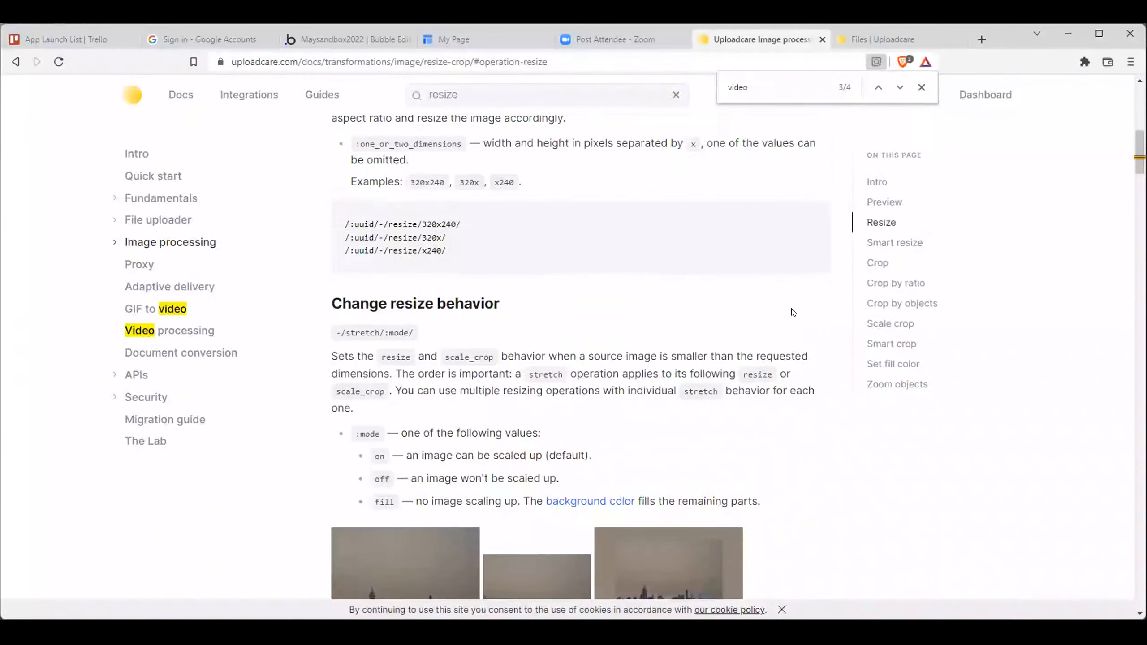
scroll(480, 343, up, 3)
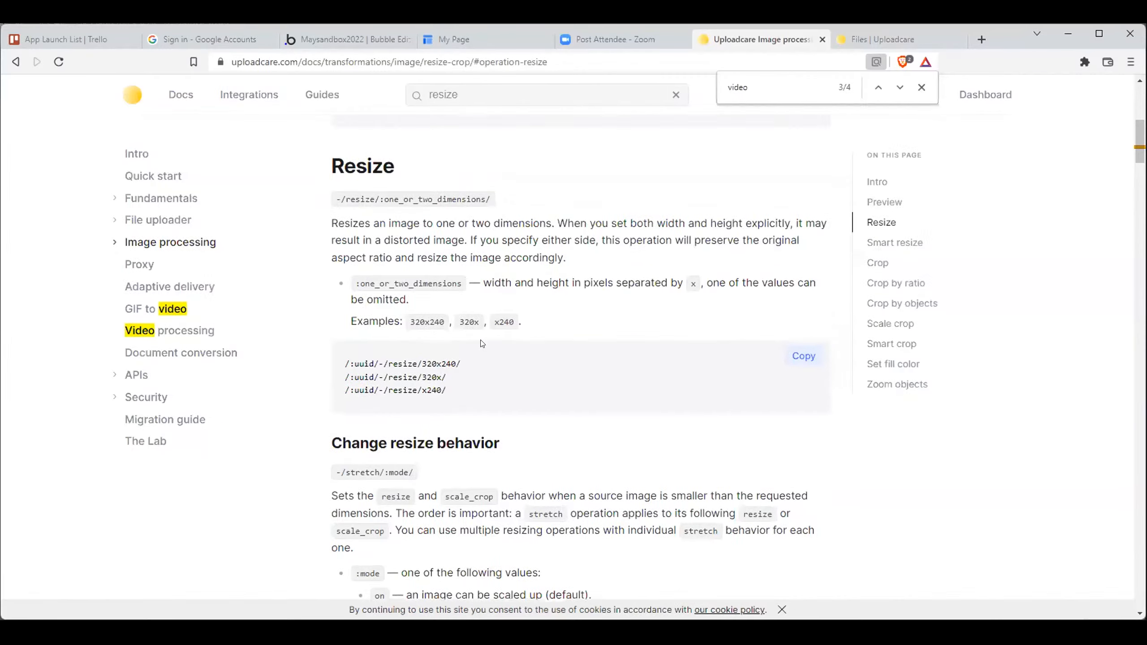
drag(461, 471, 379, 474)
key(ctrl+c)
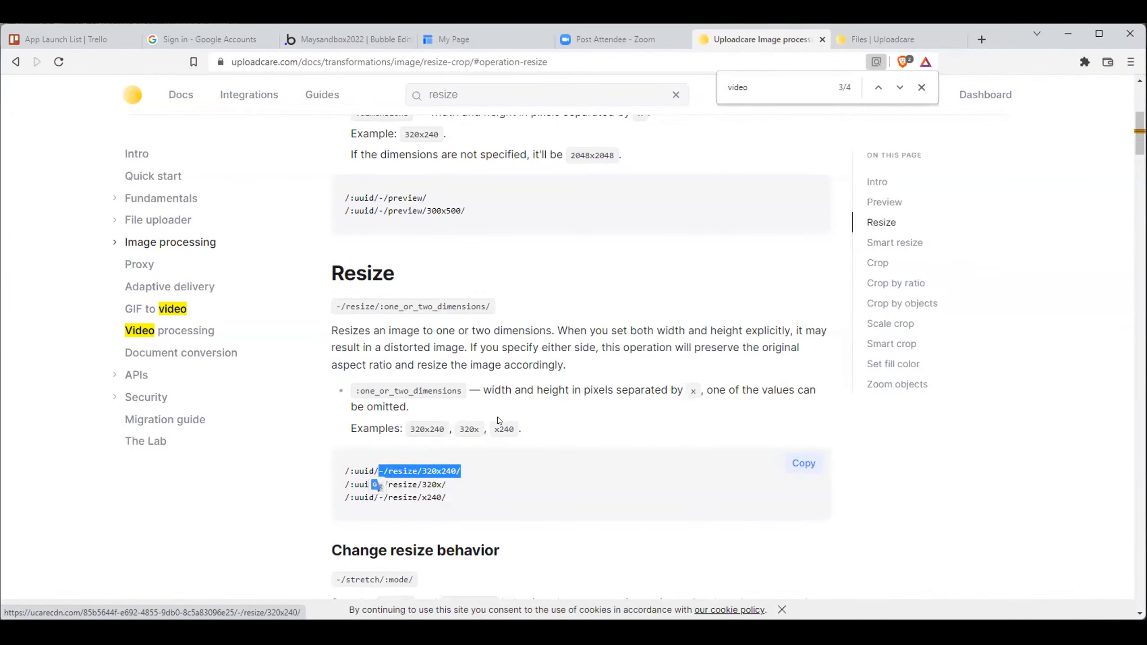
- Append -/resize/320x240/ to the URL of the dummy entry created May 6, 2022 10:24 am, save it and view the test page
click(347, 40)
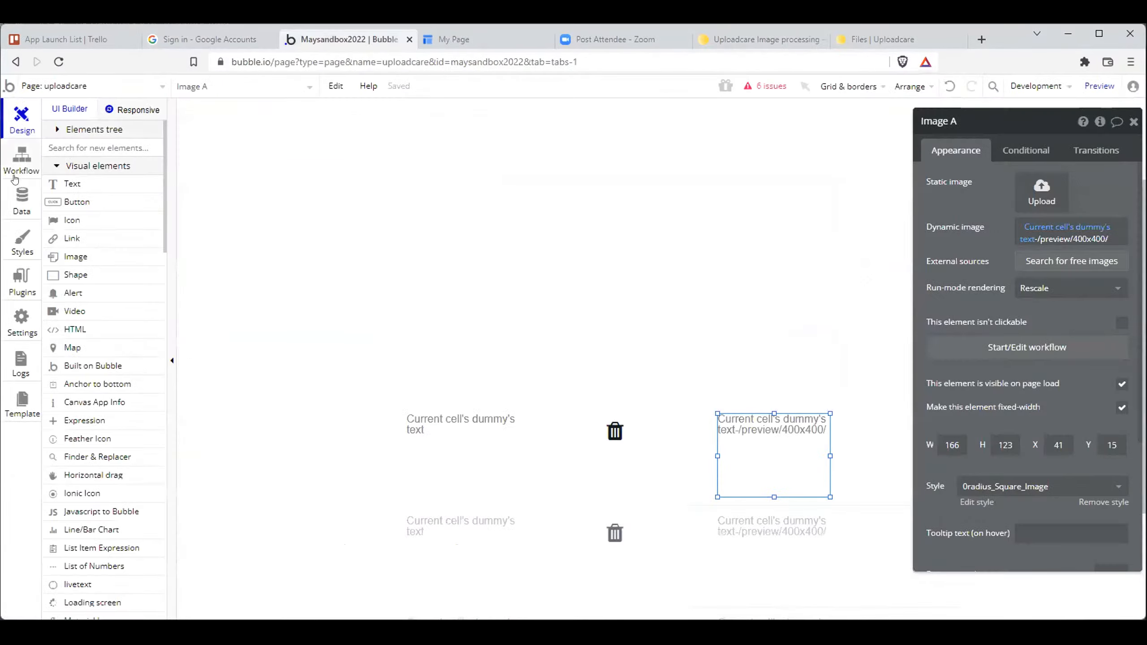
click(21, 198)
click(285, 274)
click(279, 174)
key(ctrl+v)
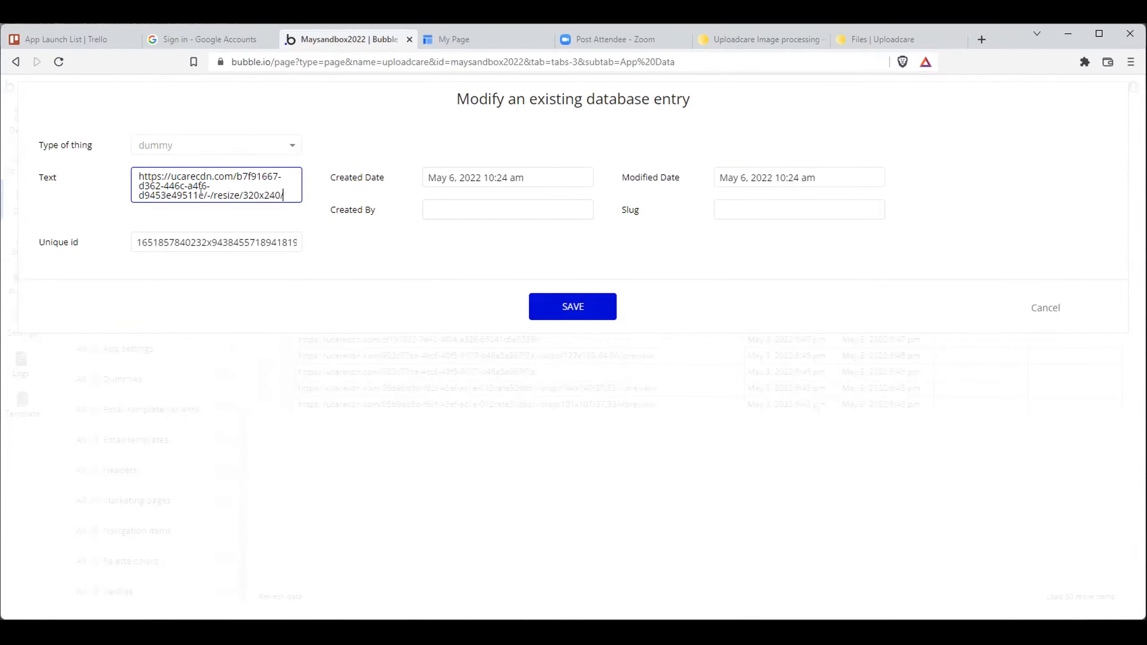
click(586, 317)
click(573, 277)
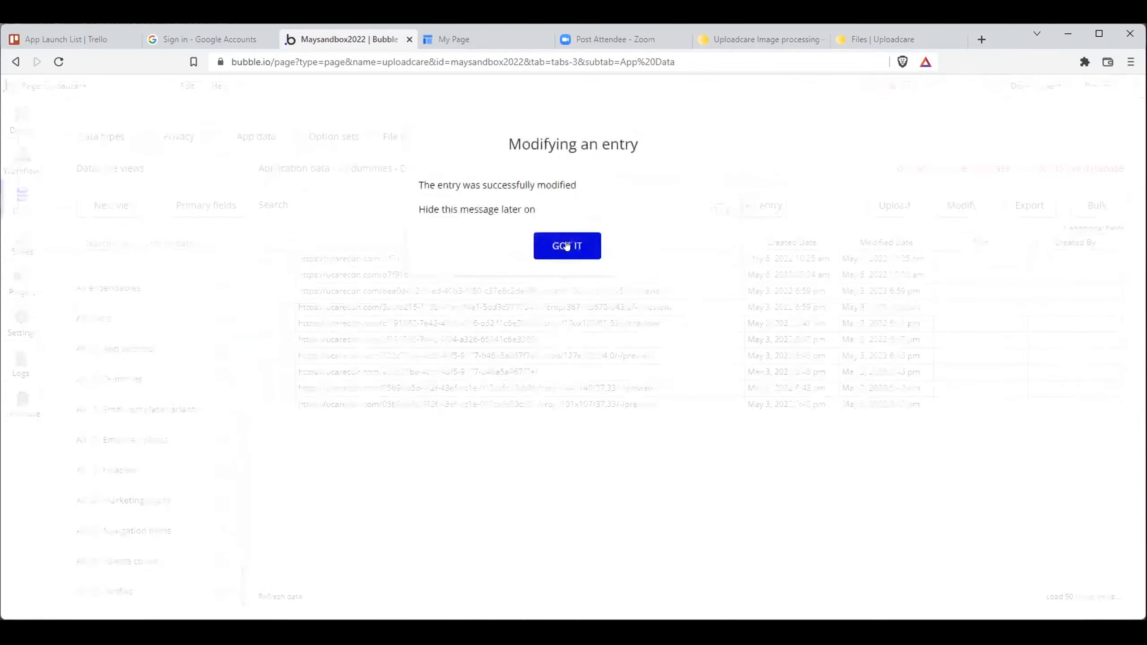
click(488, 40)
scroll(609, 246, down, 4)
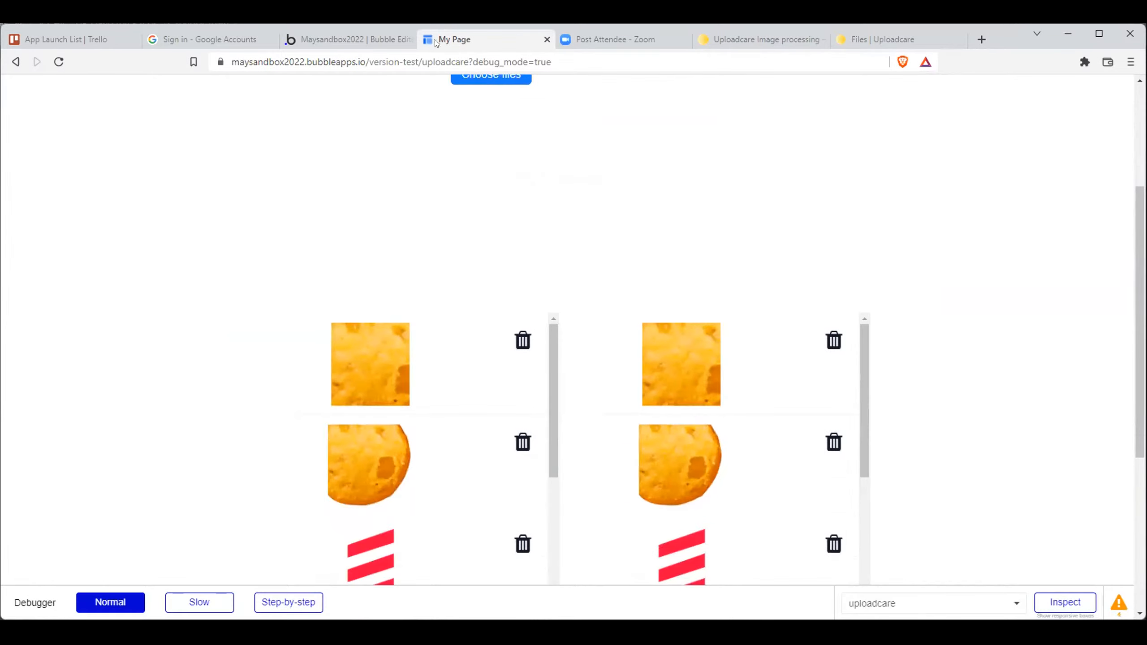
- Change the resize dimensions in the same dummy entry's URL to 50x50 and save the entry
click(348, 40)
click(284, 275)
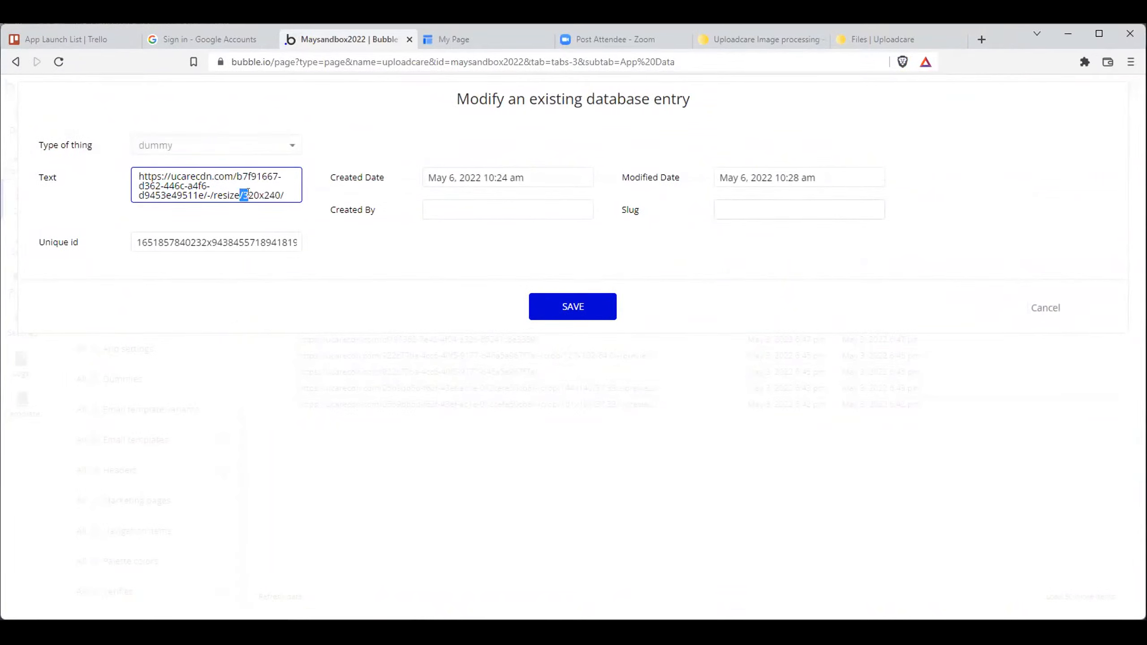
drag(259, 196, 247, 195)
key(BackSpace)
key(BackSpace)
text(50)
drag(269, 194, 260, 195)
key(BackSpace)
key(BackSpace)
text(5)
click(556, 297)
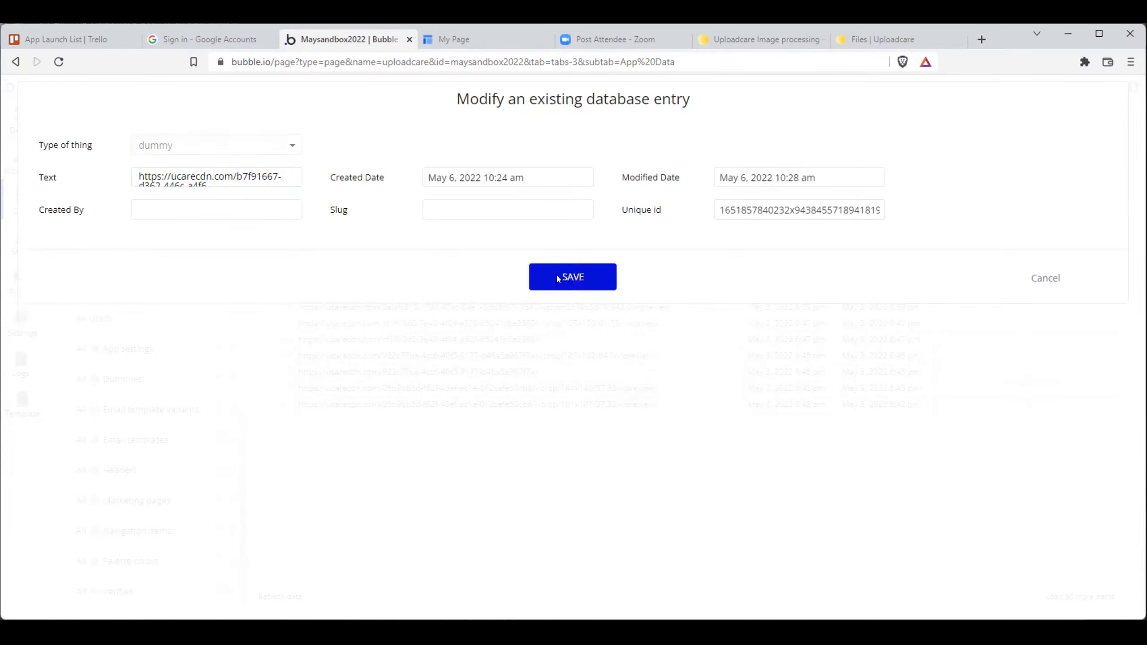
click(566, 246)
- Reload the test page and compare the images in the two side-by-side lists
click(454, 40)
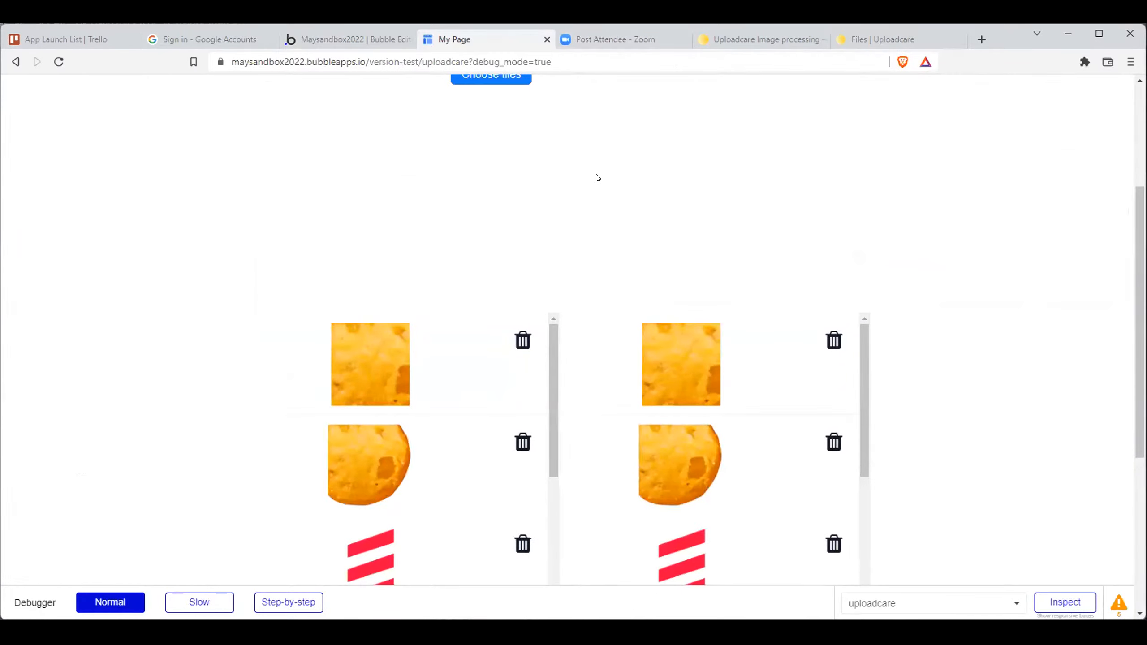
scroll(563, 200, down, 1)
click(489, 63)
key(Return)
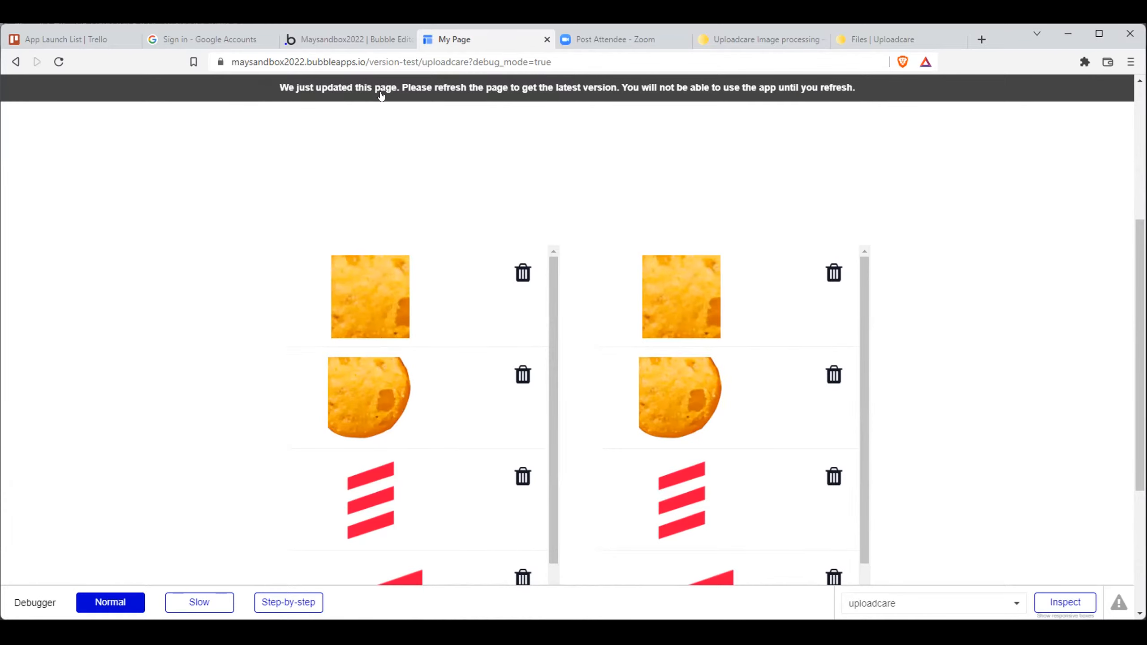
click(380, 96)
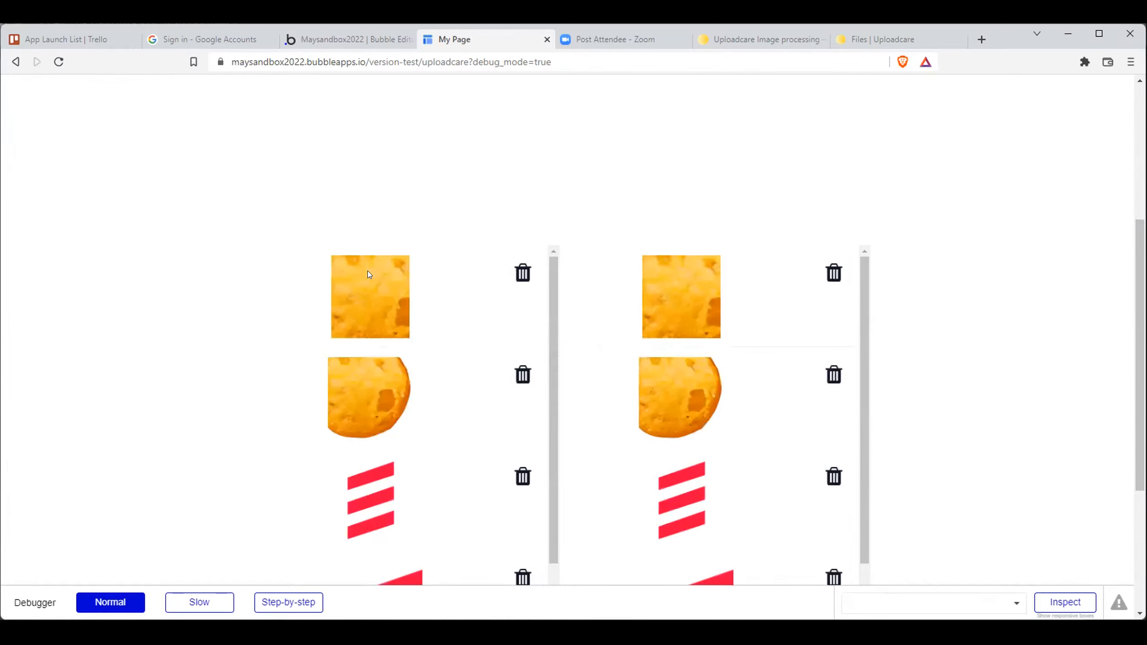
- Review the stored image URLs of the dummy entries in the app data
click(345, 39)
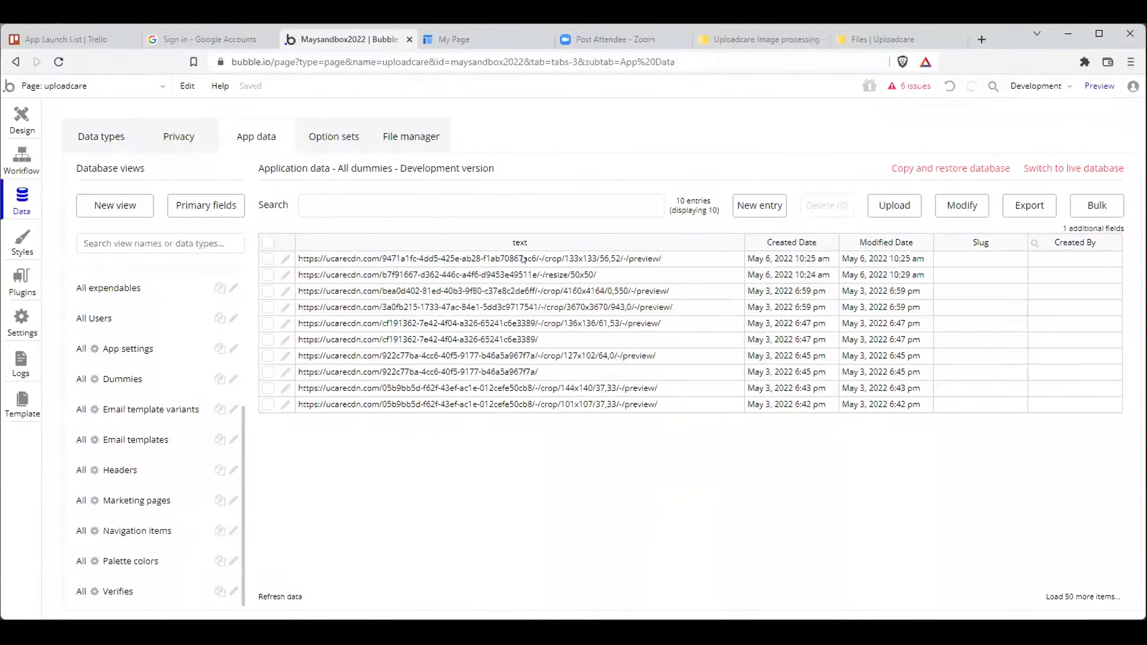
drag(523, 259, 533, 403)
click(605, 311)
click(604, 260)
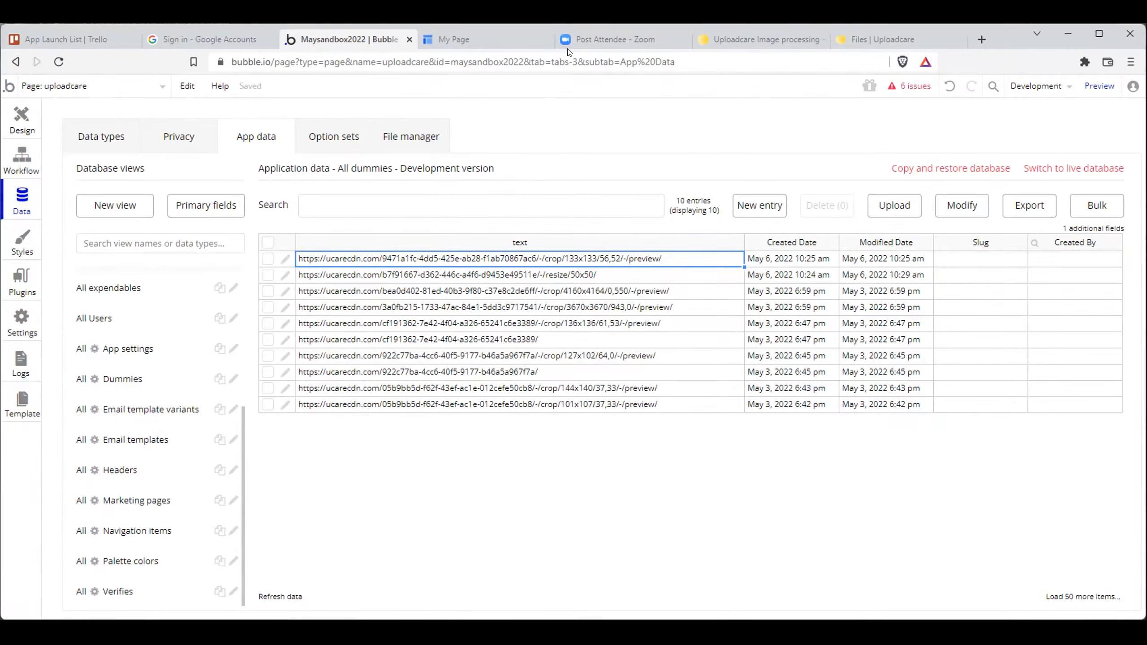
- Look through the resize, crop, smart crop and fill color operations in Uploadcare's Resize & Crop article
click(763, 40)
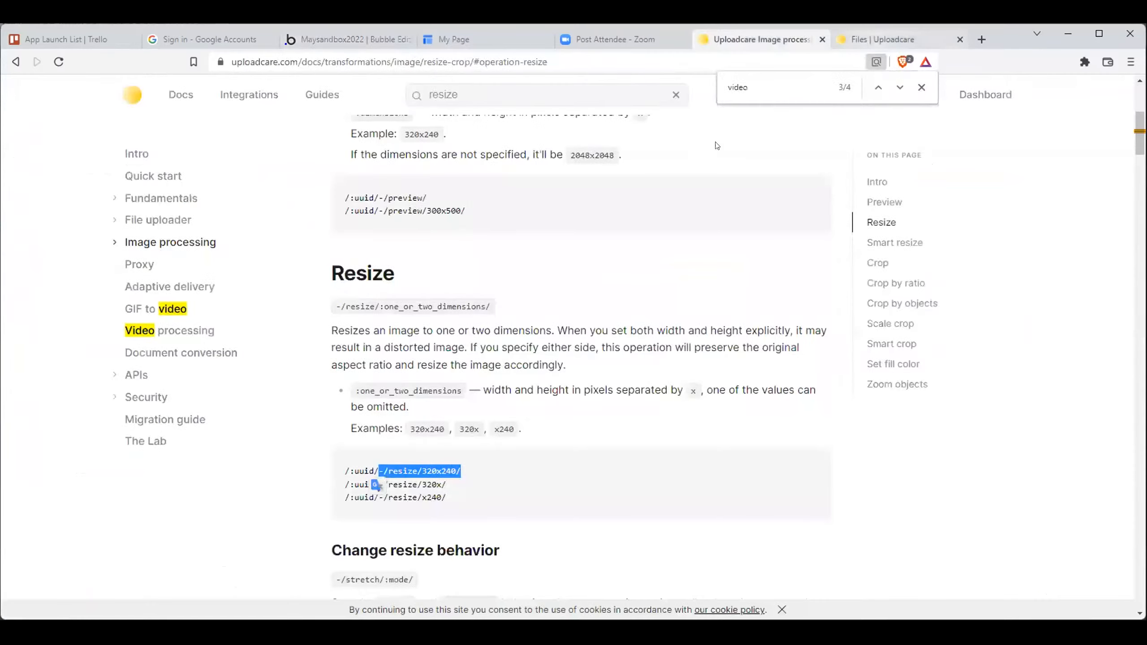
scroll(551, 277, down, 5)
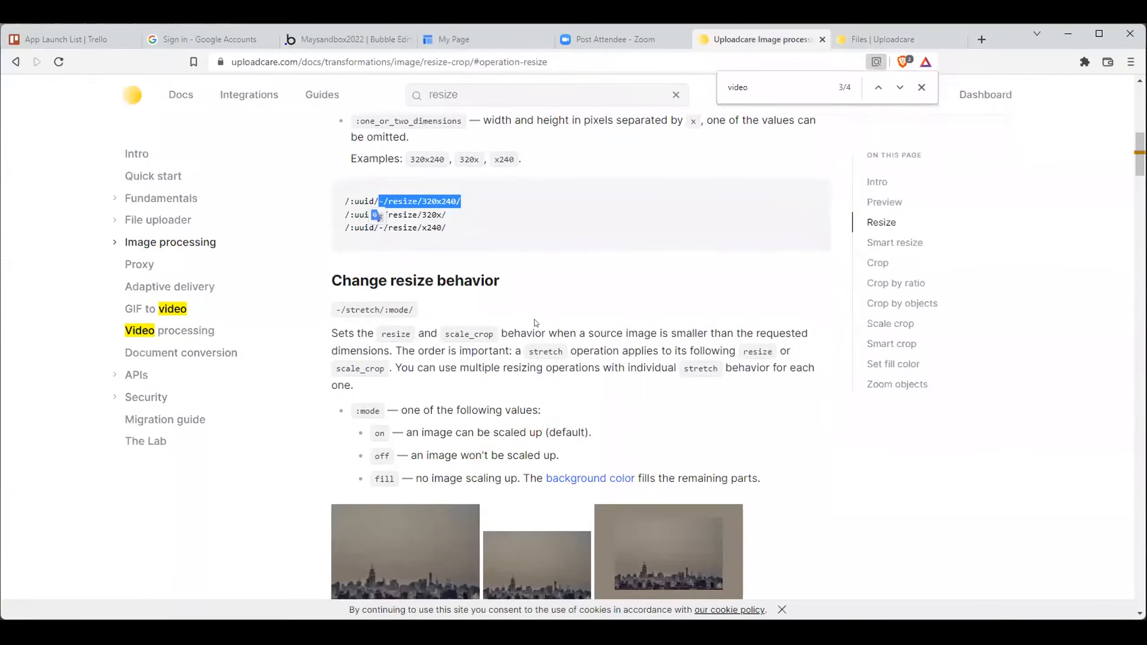
scroll(536, 323, down, 3)
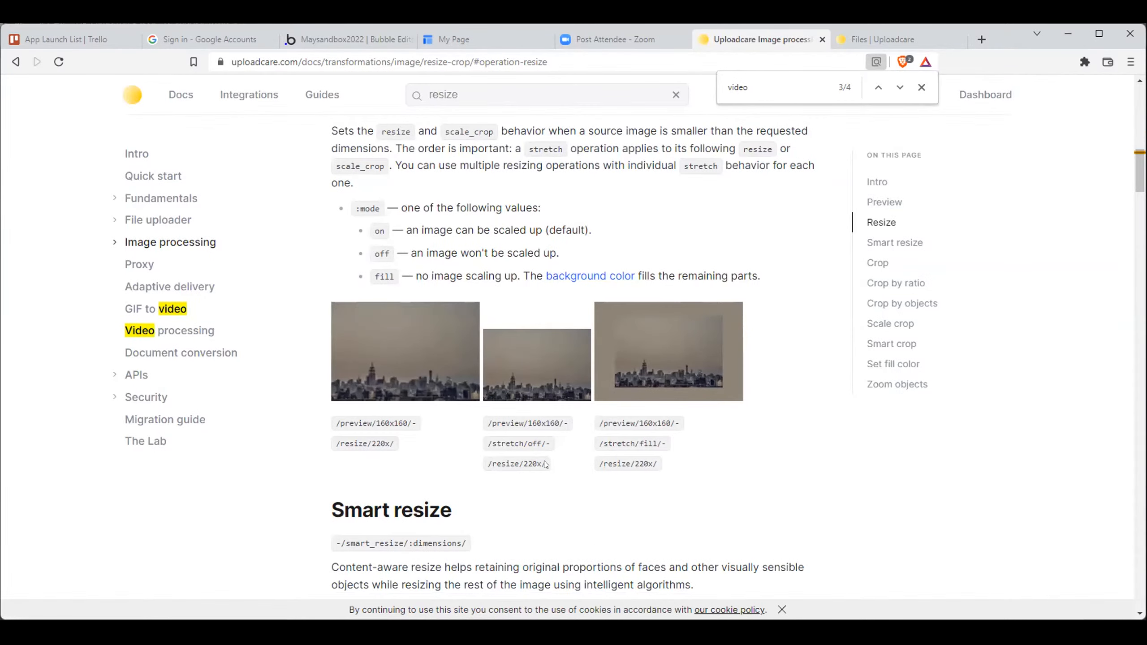
scroll(545, 465, down, 4)
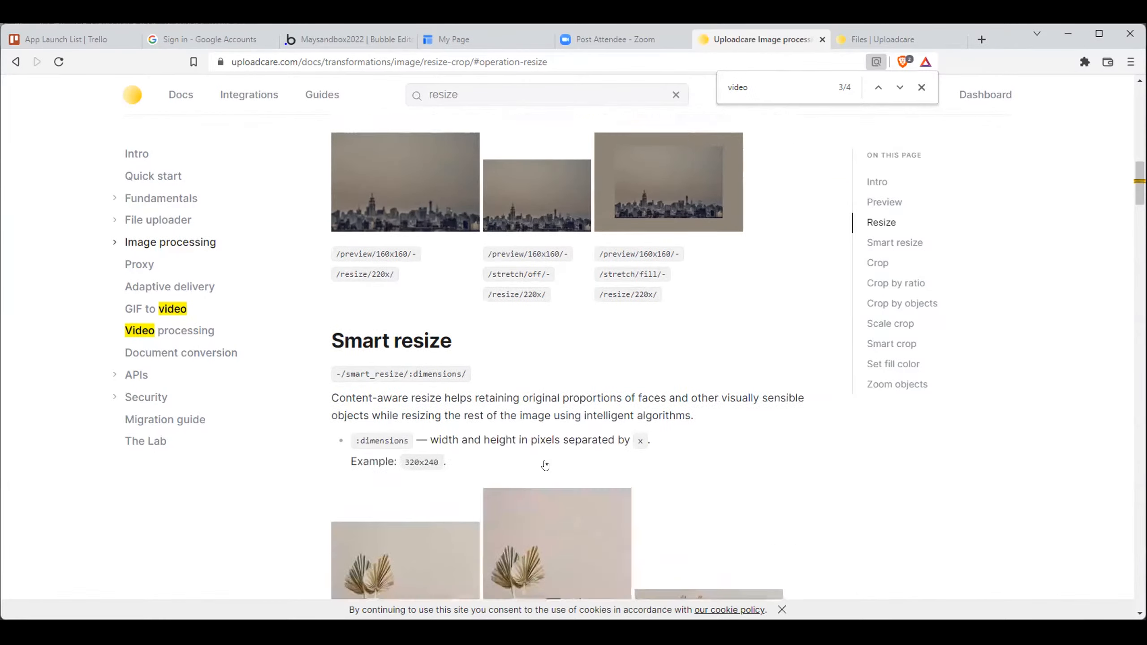
scroll(492, 374, down, 10)
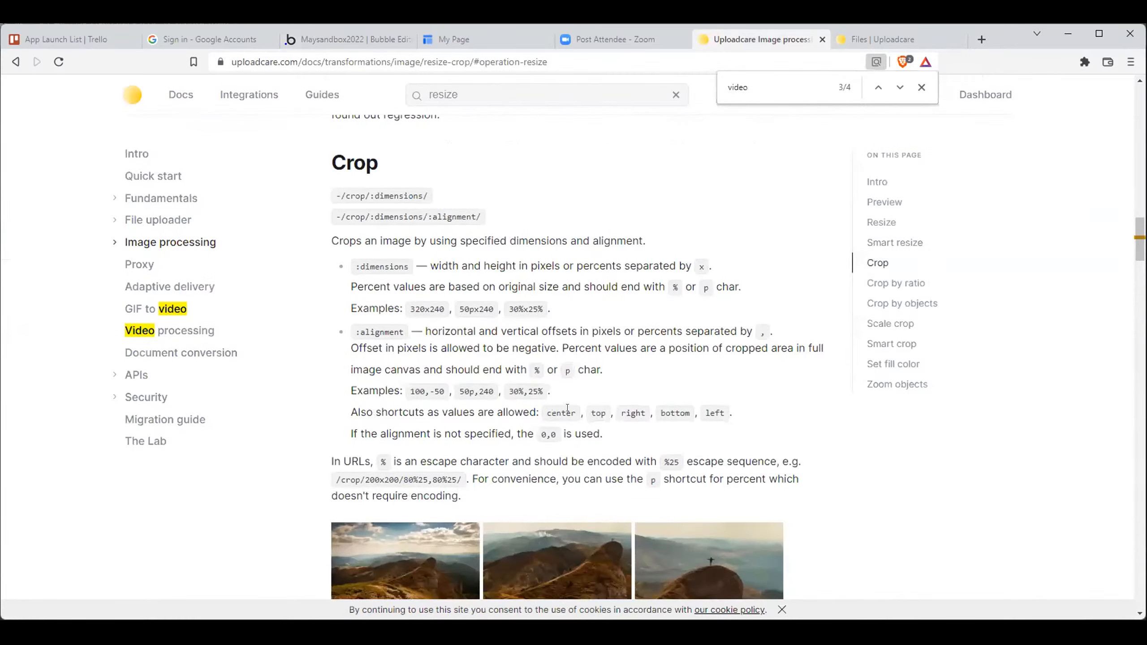
scroll(598, 461, down, 18)
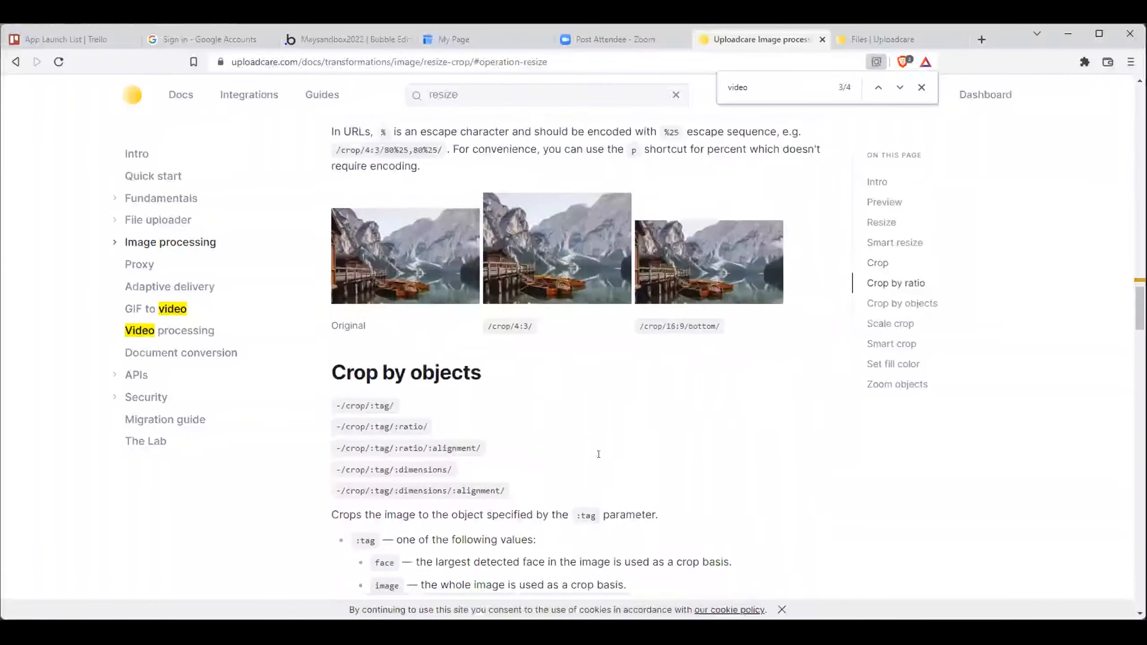
scroll(589, 461, down, 20)
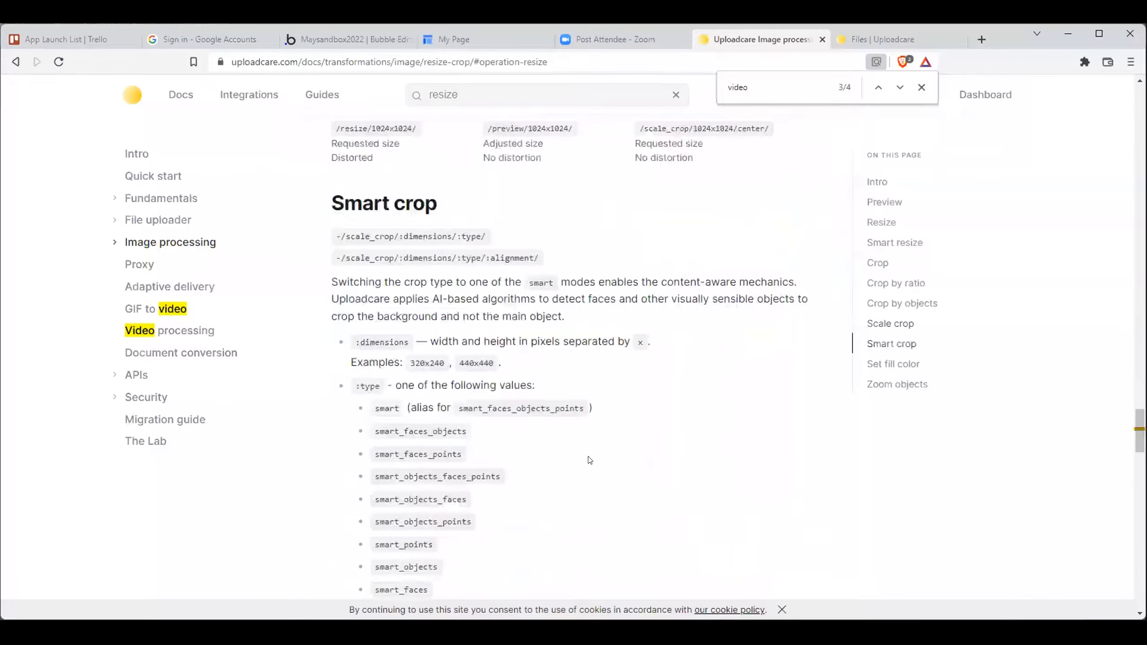
scroll(590, 459, down, 12)
right_click(590, 459)
click(422, 474)
scroll(429, 471, down, 11)
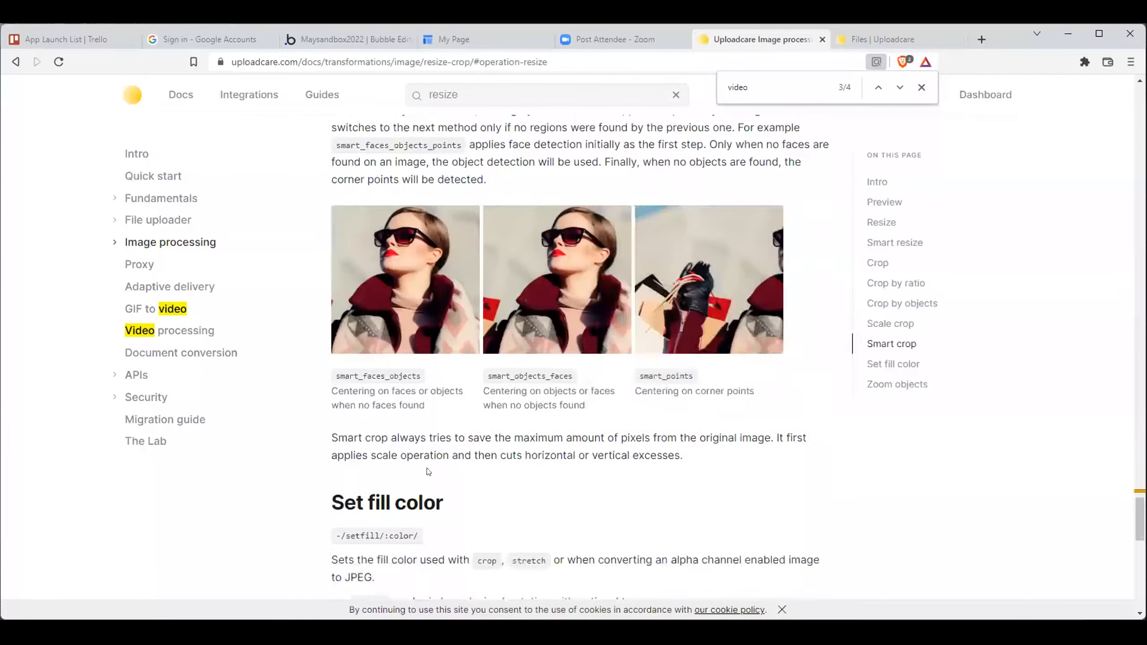
scroll(460, 465, down, 3)
scroll(1130, 461, up, 4)
drag(1131, 462, 1132, 117)
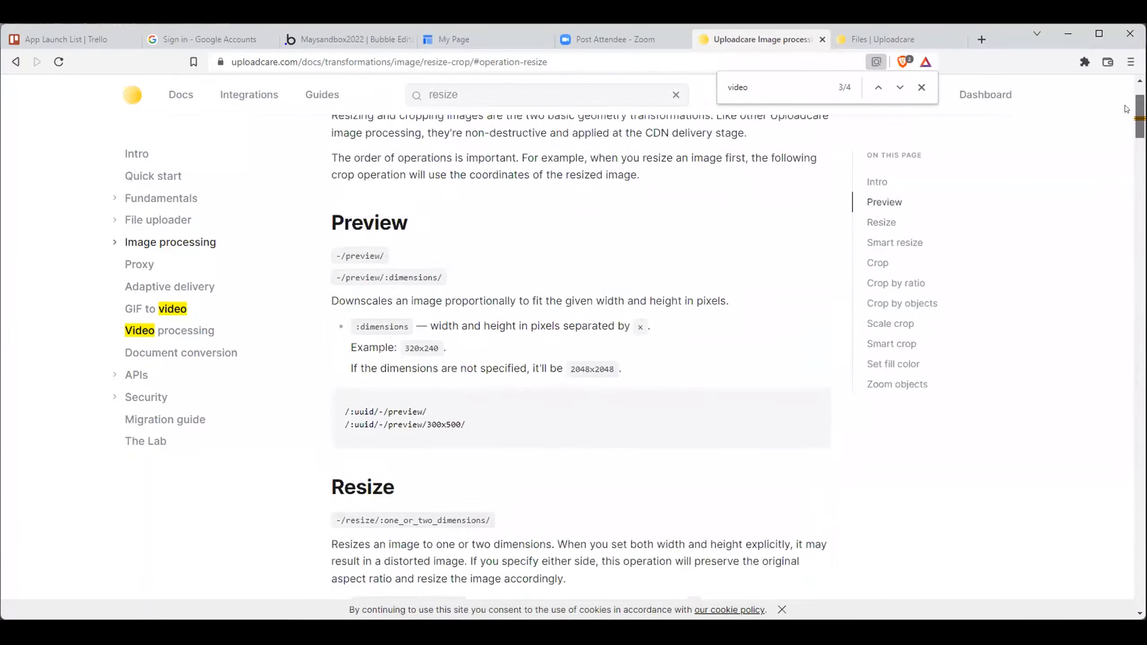
- Close the in-page search for "video" and read the Resize operation's description in the article
click(905, 192)
click(921, 87)
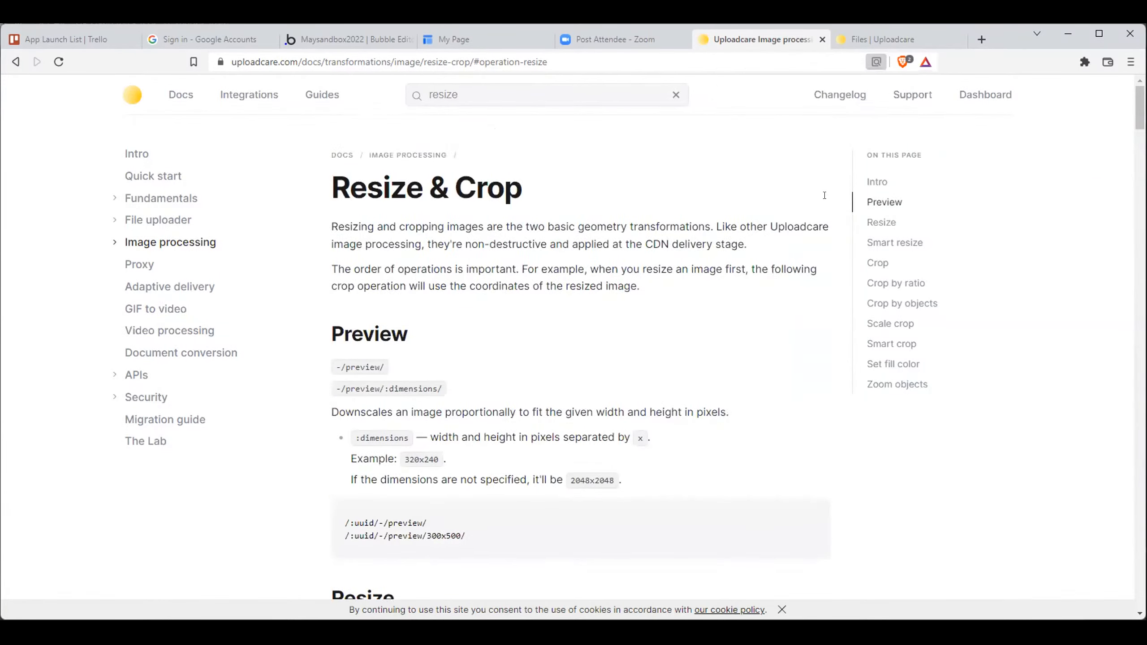
click(882, 221)
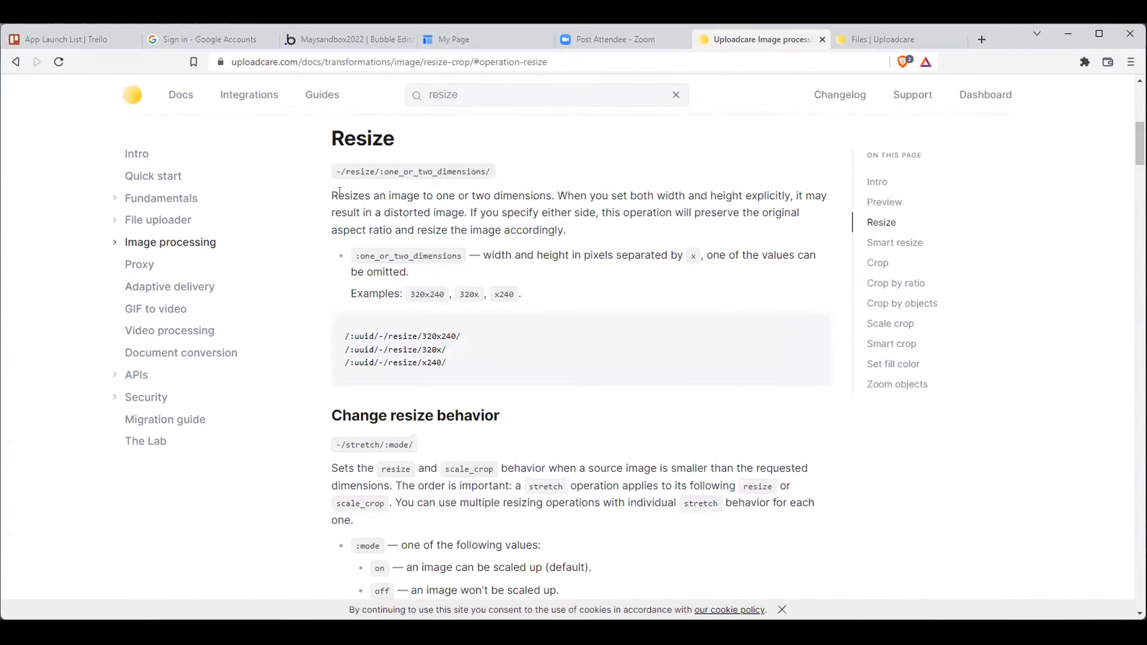
drag(340, 191, 610, 232)
click(611, 232)
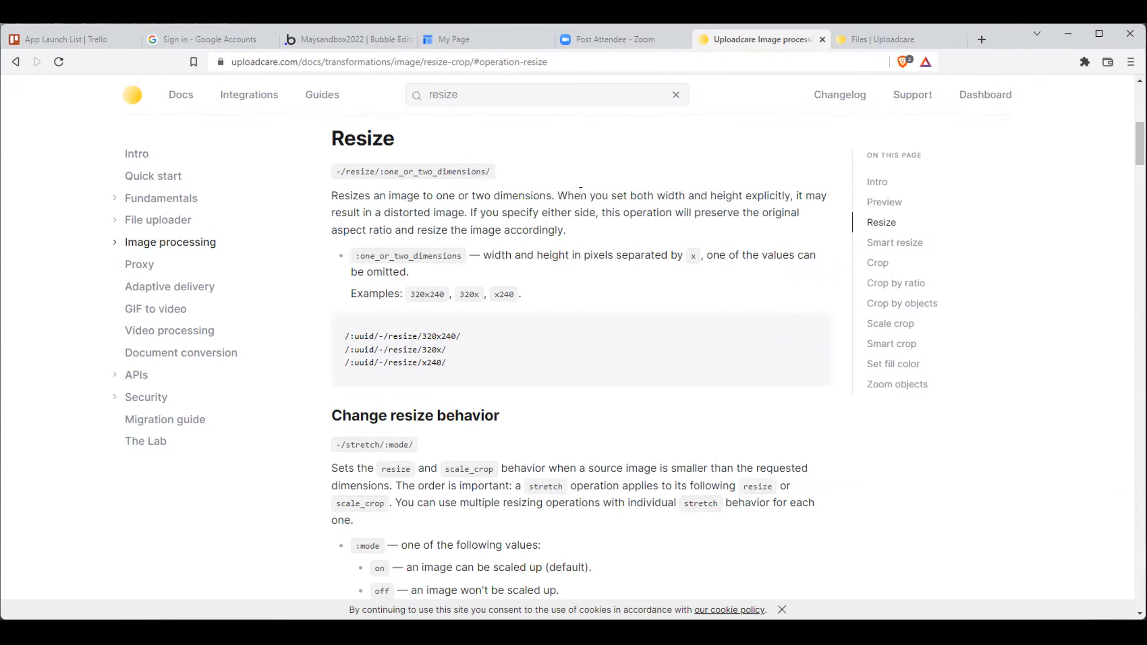